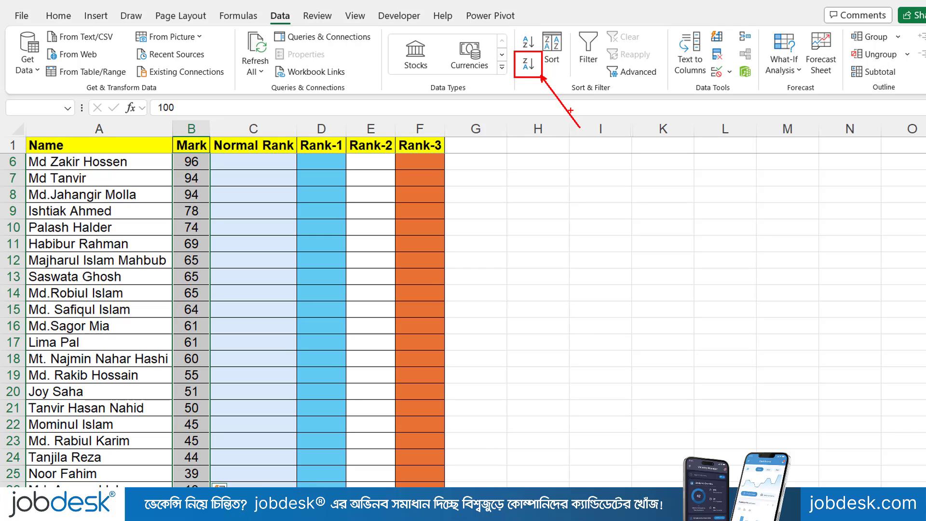
Sort the table by Mark from largest to smallest, expanding the selection to the adjacent data
left_click(531, 70)
left_click_drag(164, 356, 295, 221)
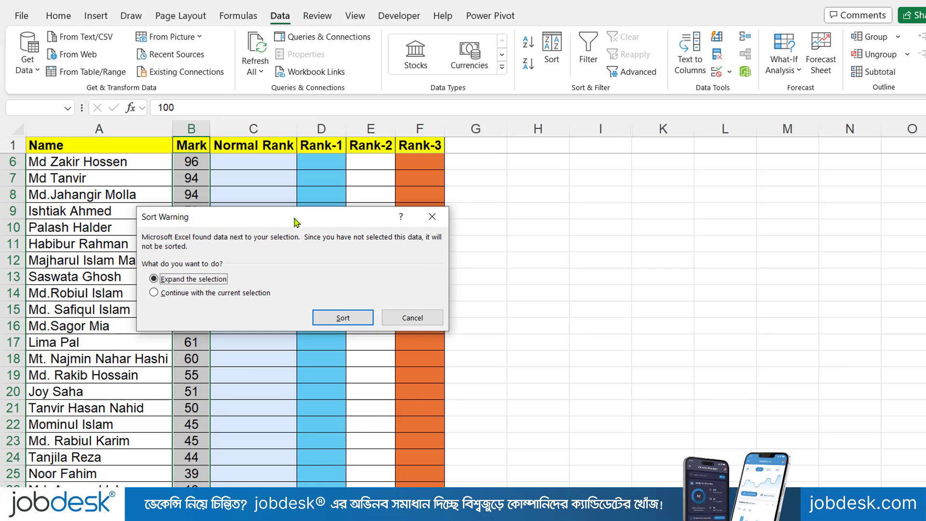
left_click(332, 319)
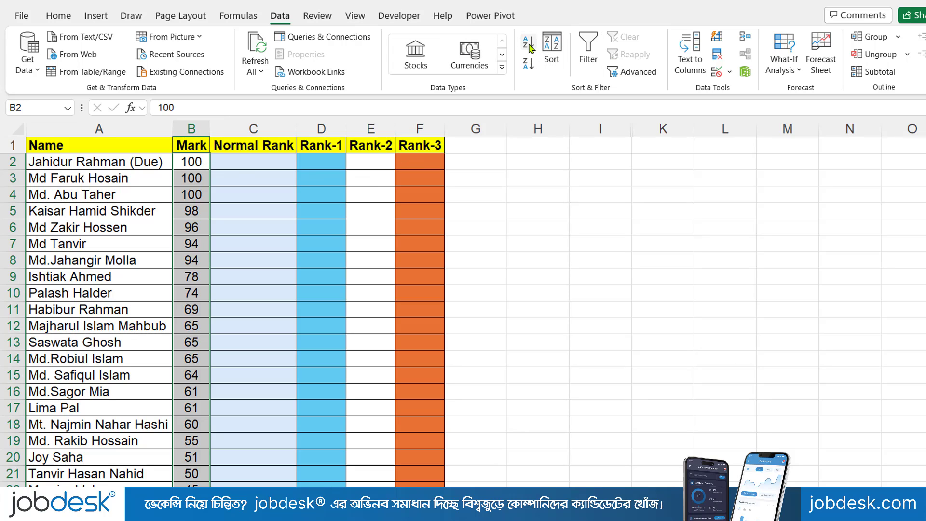
Start a RANK formula in C2 that ranks the mark in B2 against the range B2:B26
left_click(232, 159)
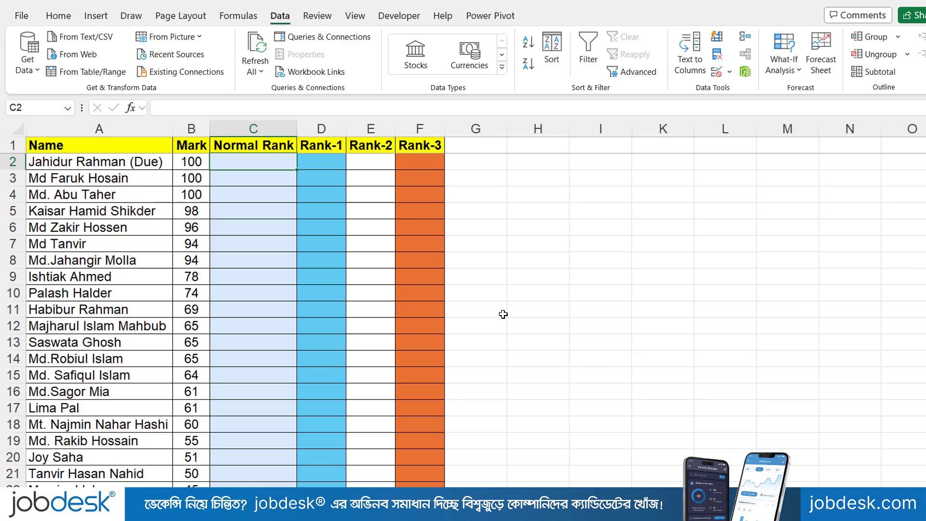
type("=ran")
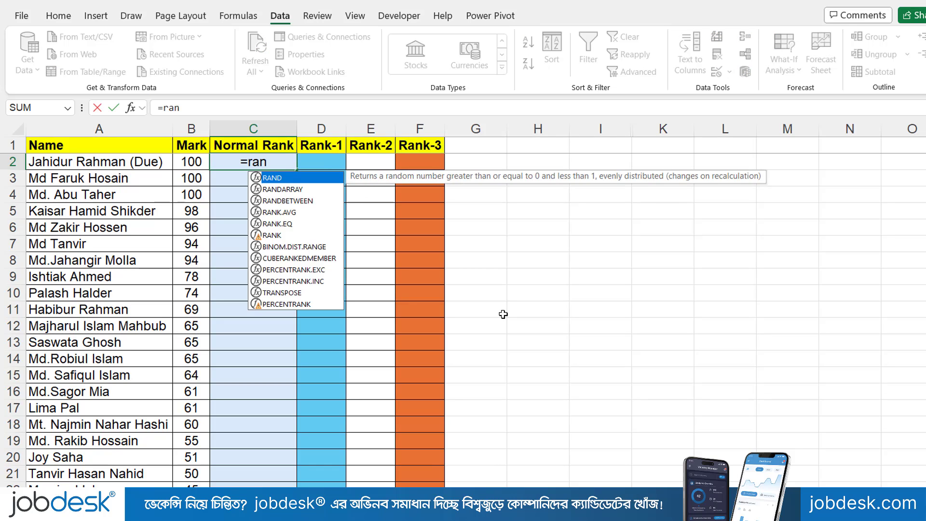
type("k(")
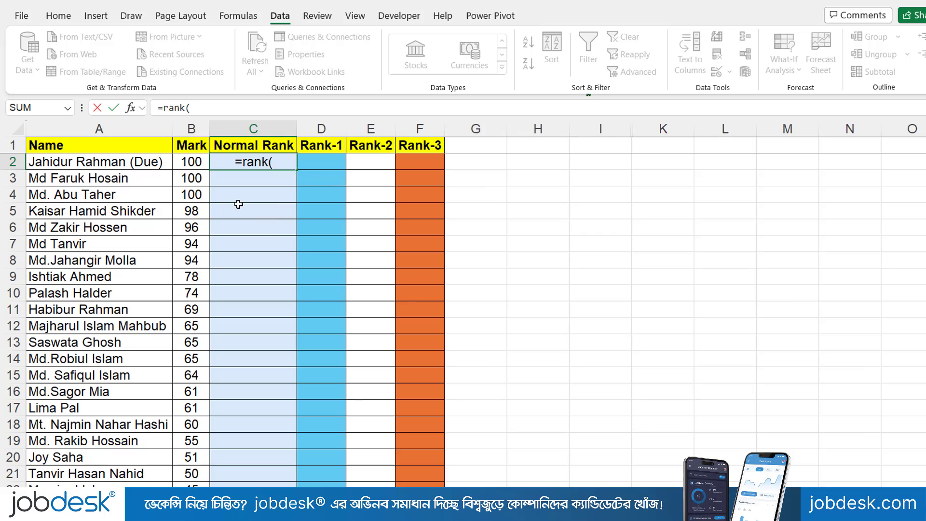
left_click(191, 161)
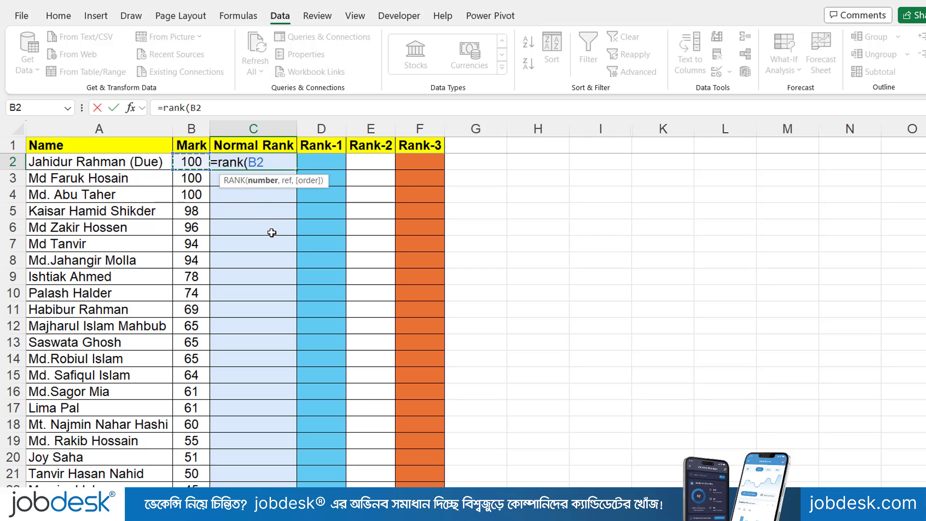
type(",")
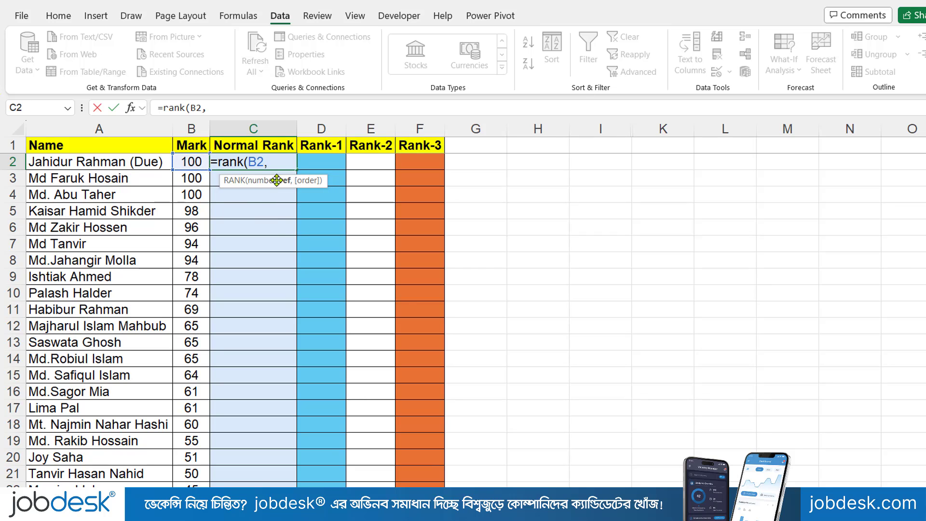
left_click(195, 163)
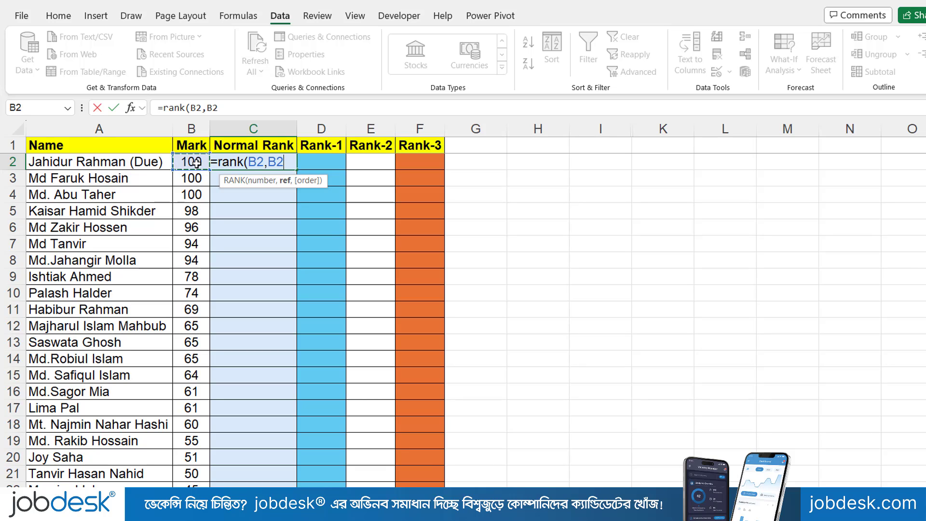
key("ctrl+shift+Down")
scroll(225, 262, "up", 2)
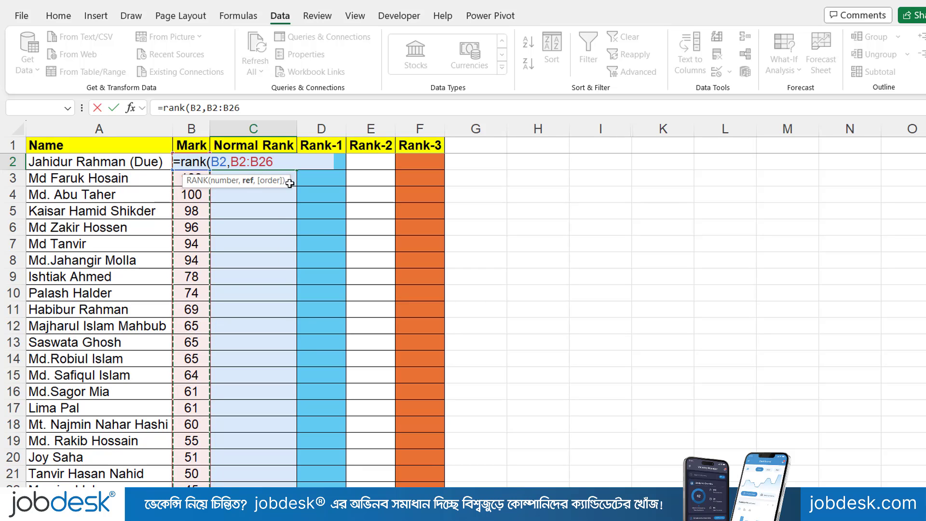
Lock the ranking range as $B$2:$B$26 and fill the completed formula down the Normal Rank column
left_click_drag(275, 158, 231, 162)
key("F4")
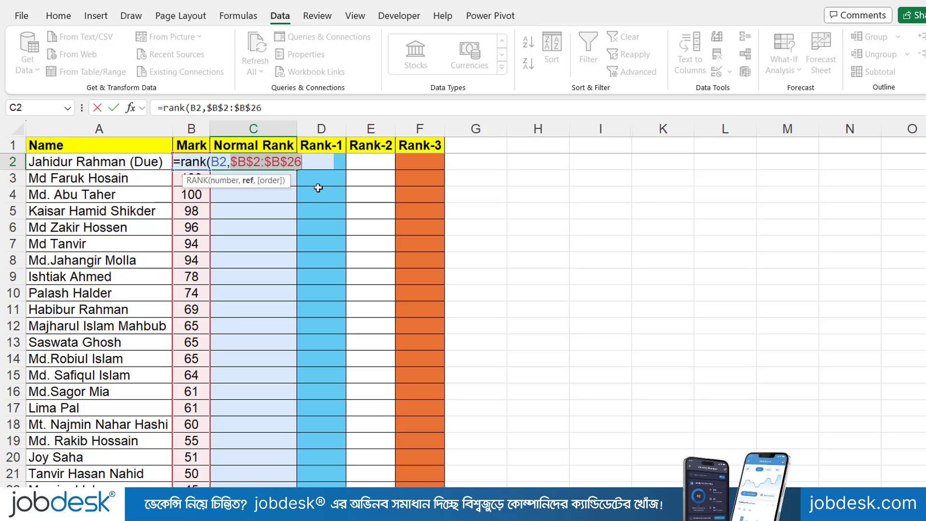
left_click(319, 156)
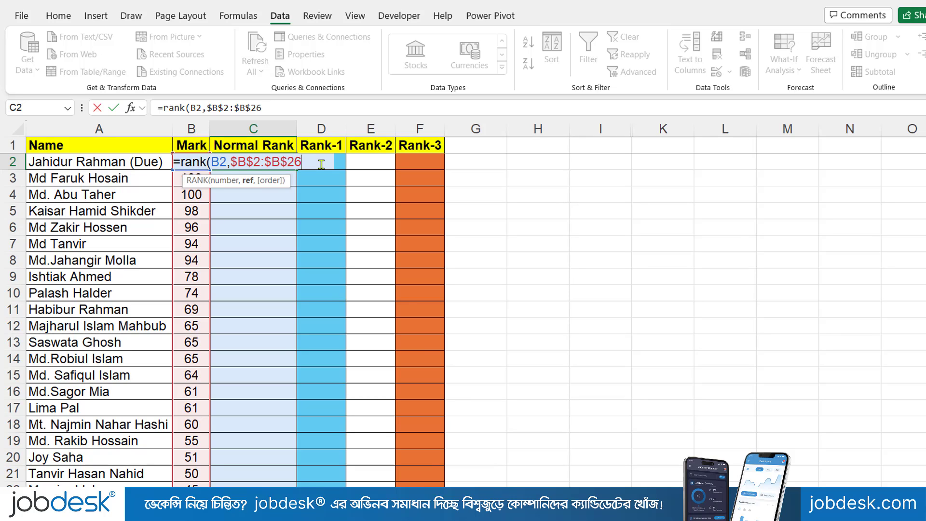
type(")")
key("Return")
left_click(283, 162)
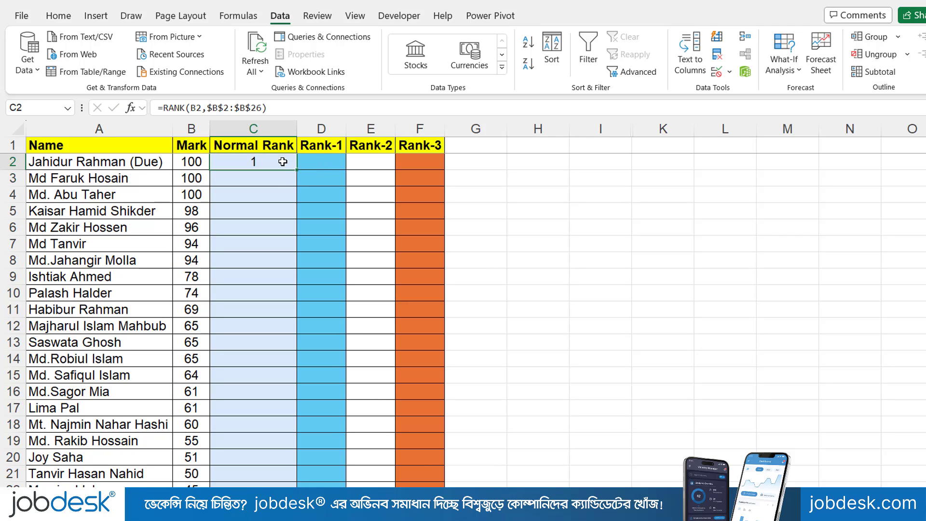
double_click(295, 169)
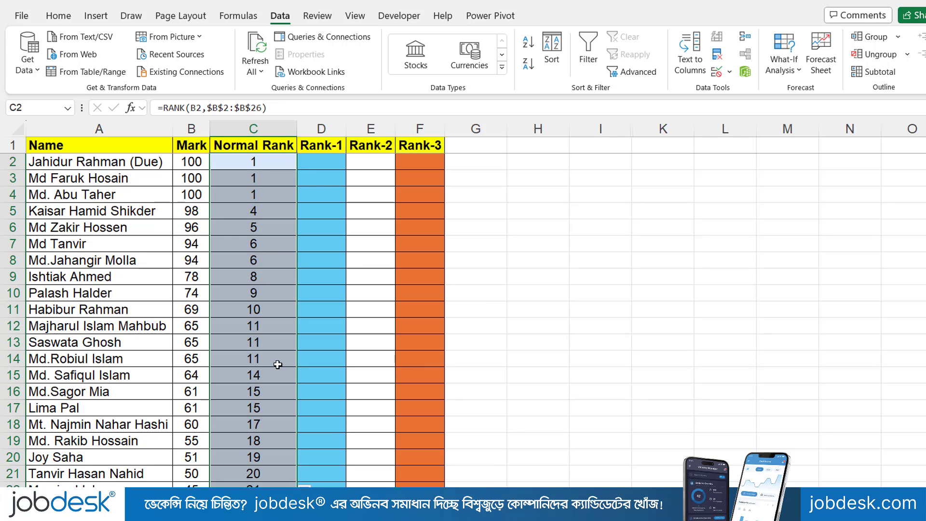
Examine how the tied marks are ranked in C2:C4 and which rank follows them in C5
left_click(261, 208)
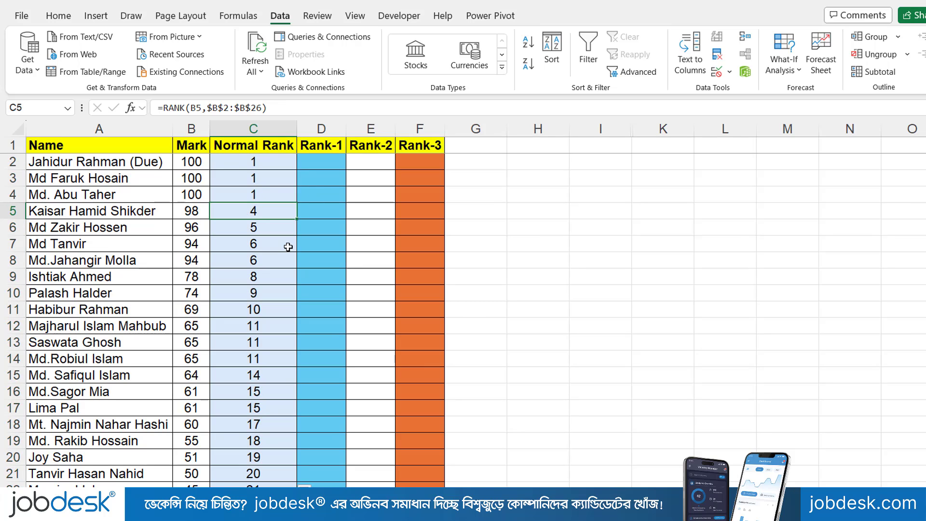
key("ctrl+2")
mouse_move(241, 156)
left_mouse_down()
mouse_move(267, 199)
mouse_move(241, 199)
left_mouse_up()
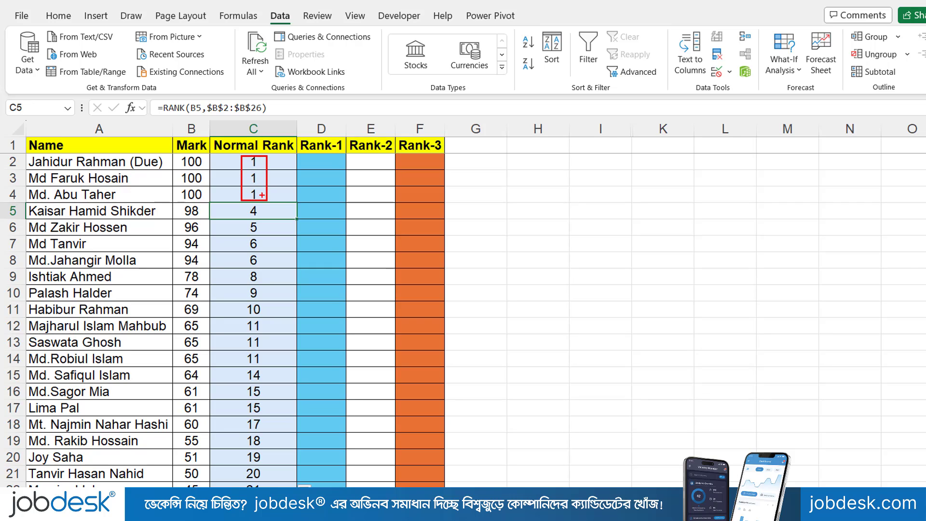
left_click_drag(269, 206, 320, 187)
left_click_drag(236, 201, 269, 218)
left_click_drag(274, 162, 321, 141)
left_click_drag(283, 177, 305, 170)
left_click_drag(291, 185, 308, 179)
left_click_drag(282, 213, 354, 212)
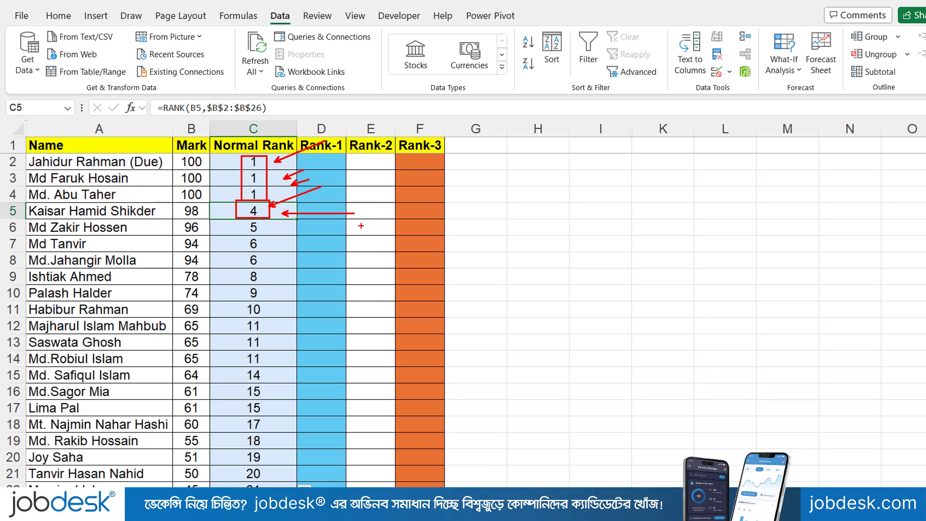
key("Escape")
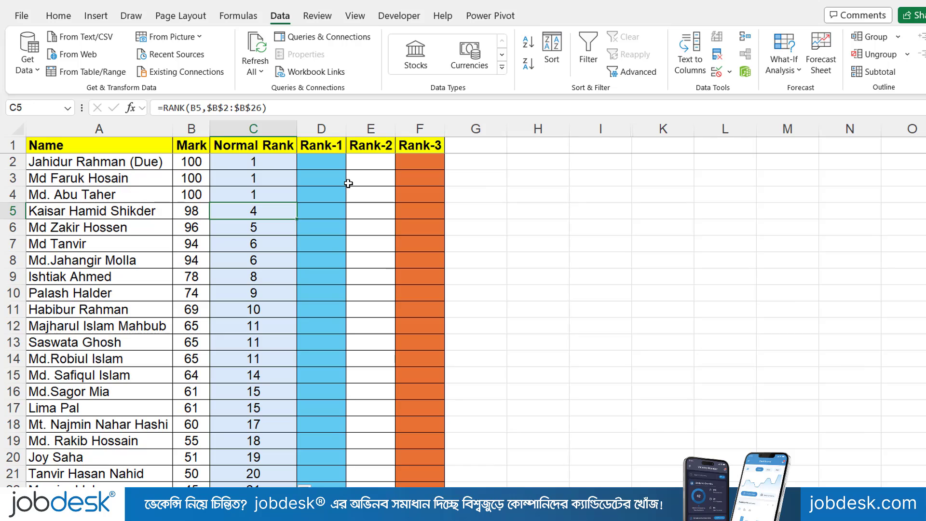
Set the mark in B9 to 100 and check the recalculated ranks in C9 and C5
left_click(194, 281)
type("1000")
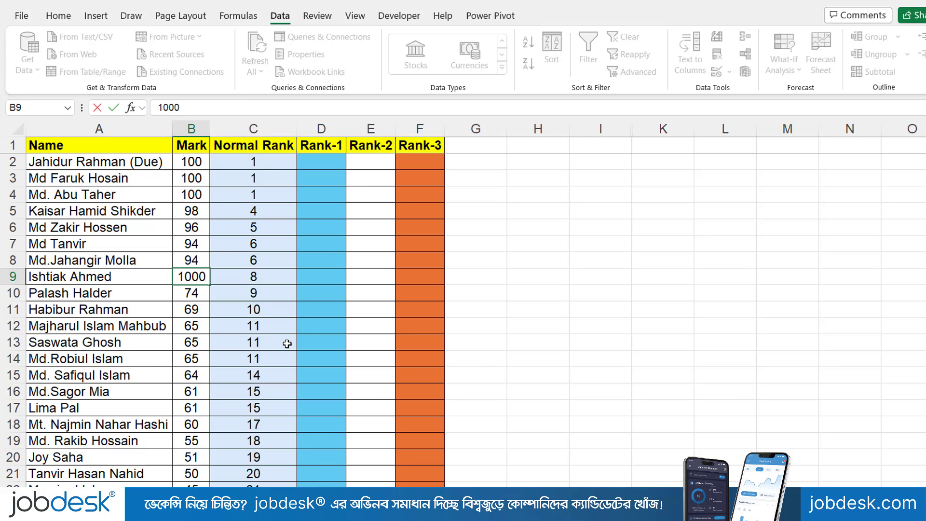
key("BackSpace")
key("Return")
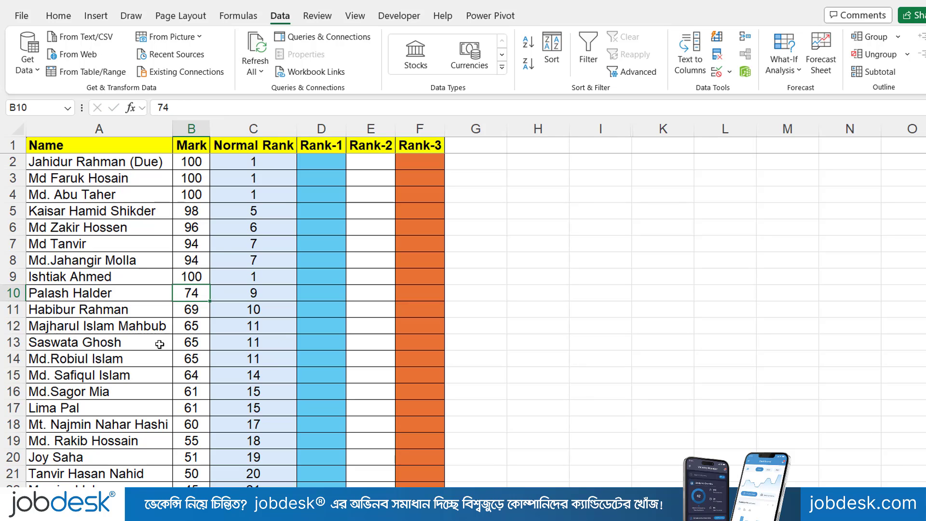
left_click(274, 278)
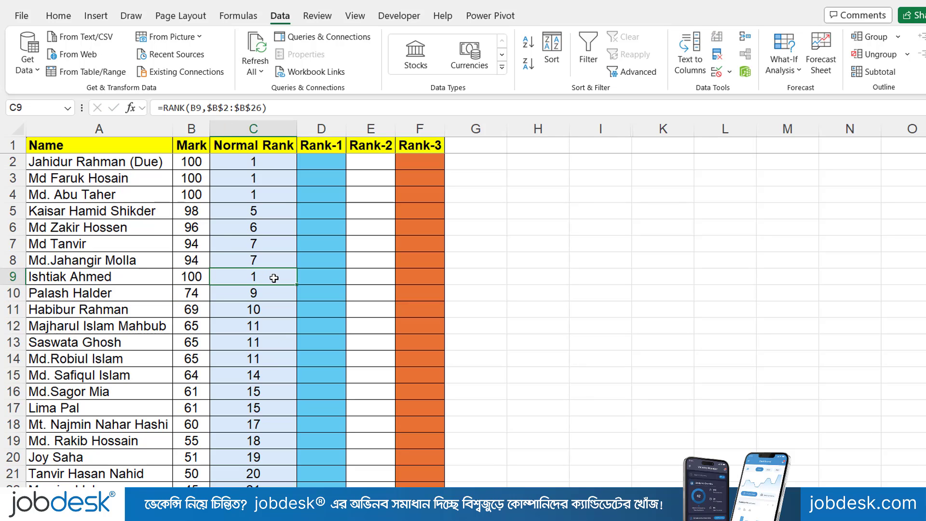
left_click(275, 213)
left_click_drag(279, 206, 422, 146)
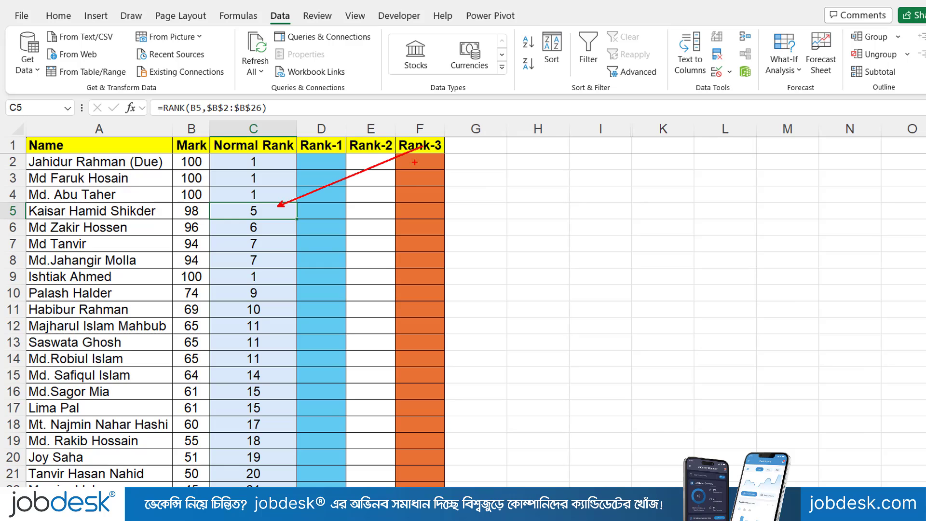
key("Escape")
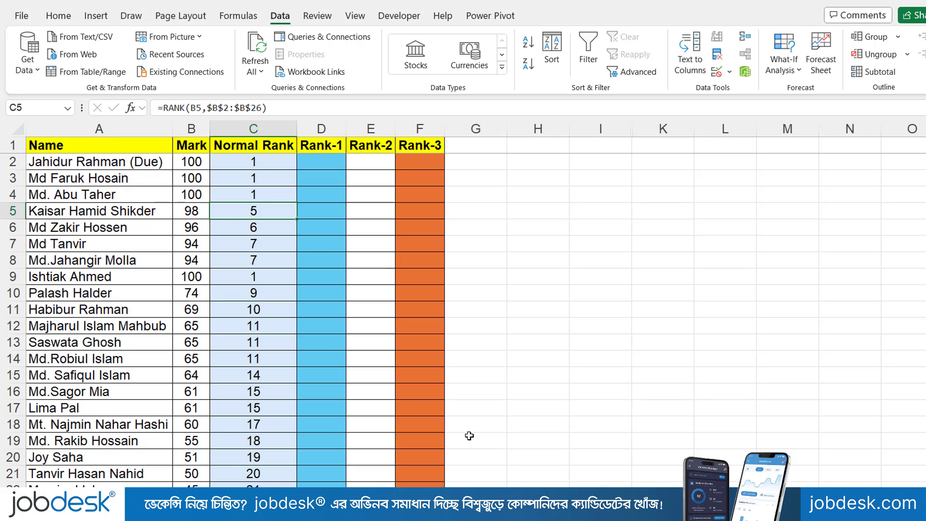
Extend the RANK formula in C2 by adding a COUNTIF function to it
double_click(276, 157)
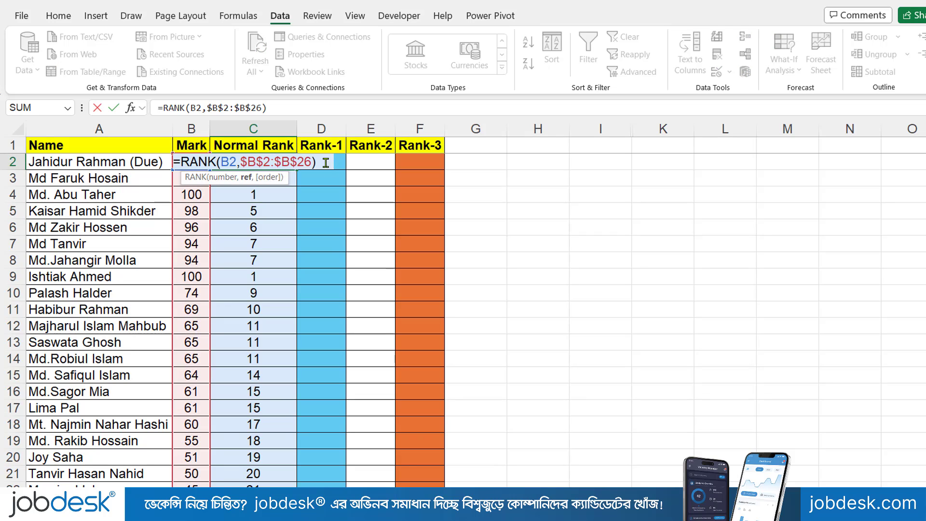
left_click(323, 163)
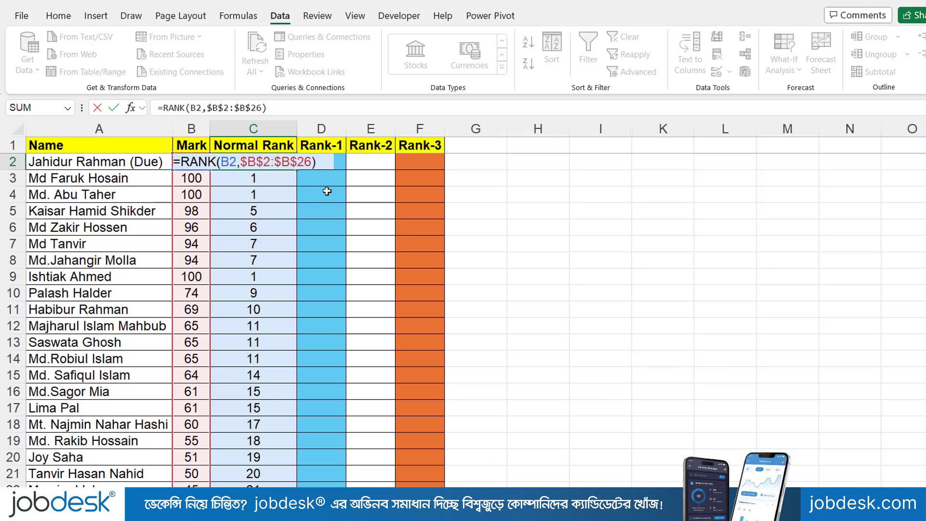
type("+count")
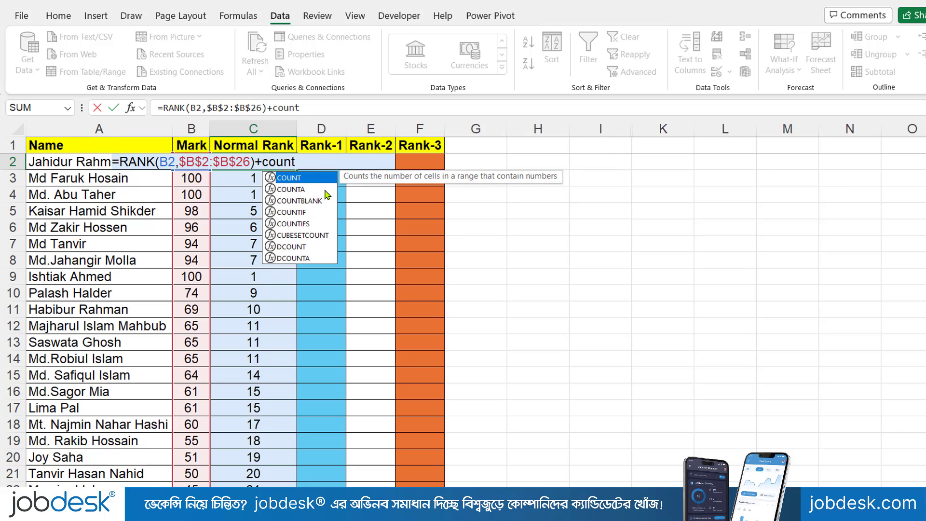
left_click(304, 214)
double_click(304, 214)
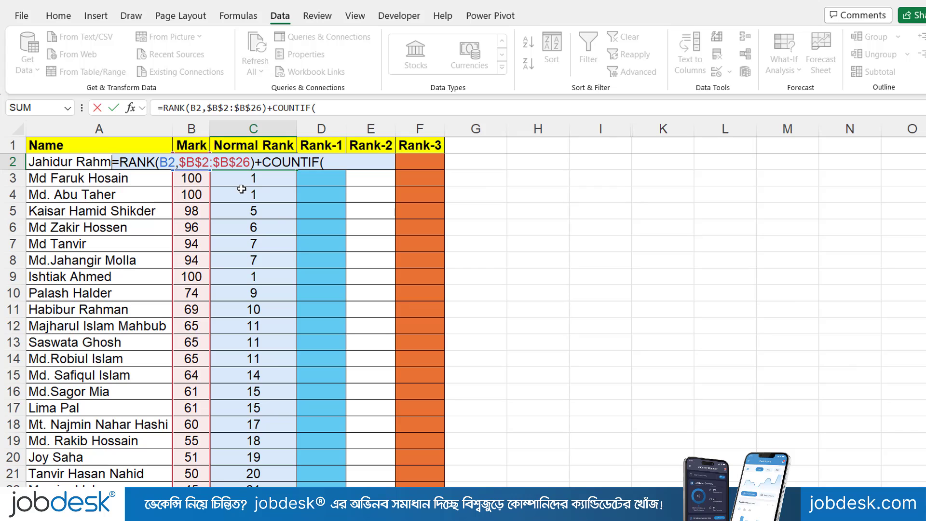
Left-align C2 while its unfinished formula is held as text, and reopen it as a live formula
key("Home")
left_click(277, 217)
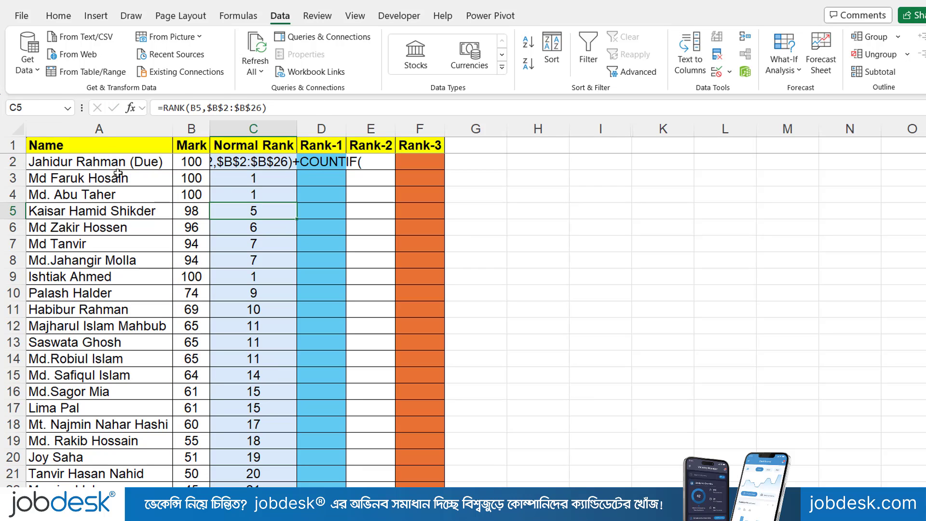
left_click(261, 161)
left_click(75, 20)
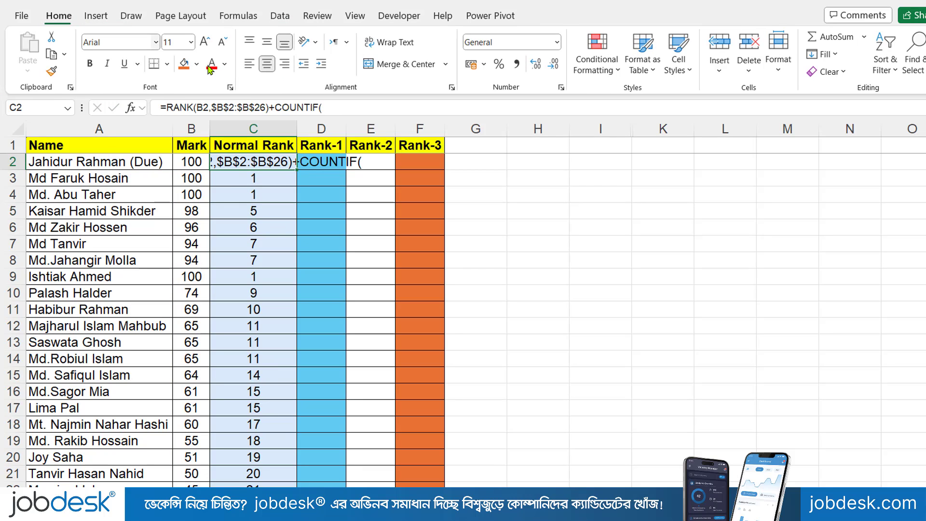
left_click(249, 63)
double_click(221, 161)
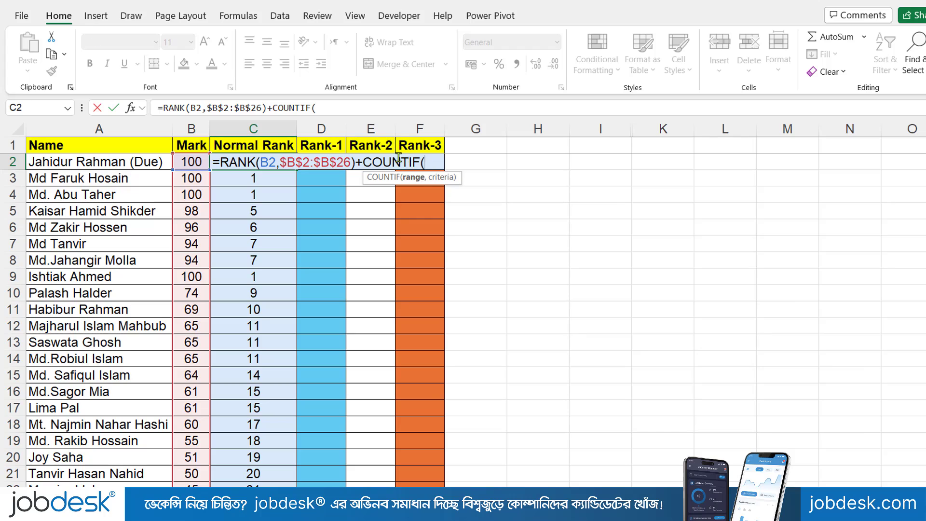
Give the COUNTIF function in C2 the expanding range $B$2:B2, with only the first reference absolute
left_click(191, 164)
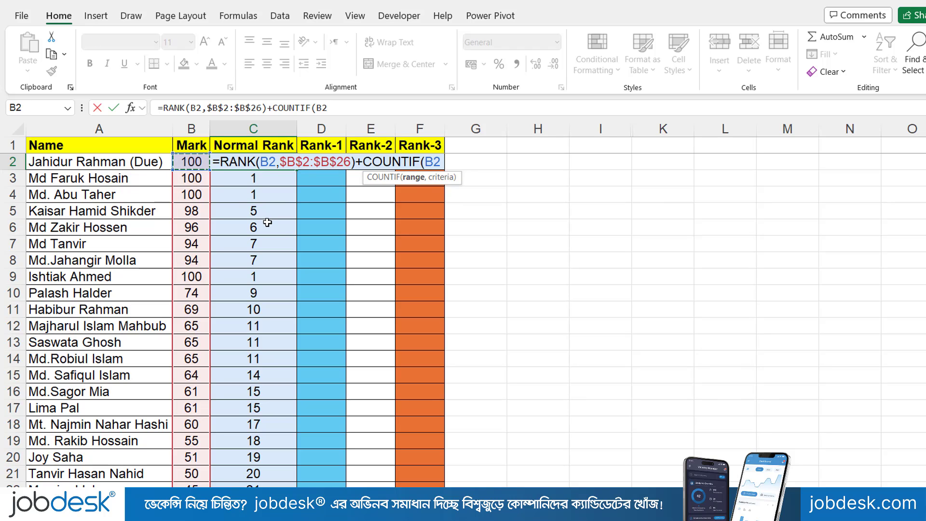
type(":B2")
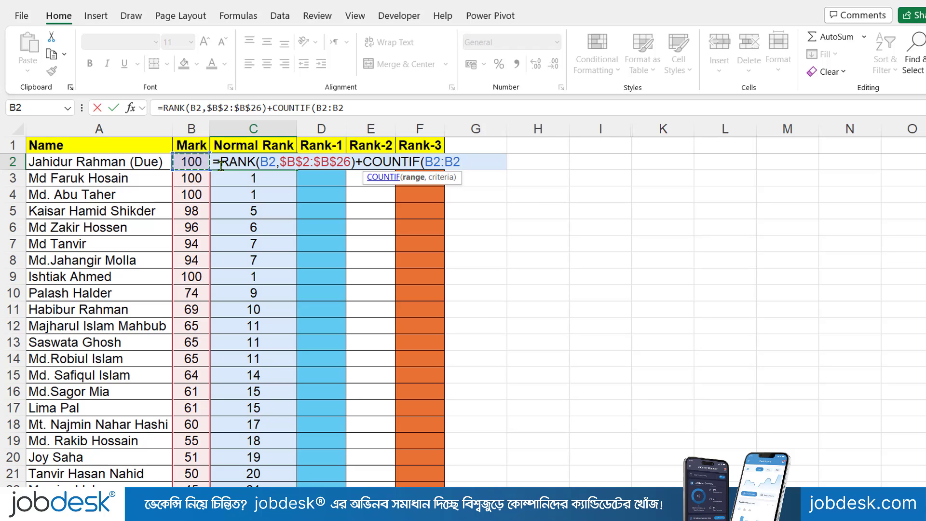
left_click(439, 162, "shift")
left_click(439, 161)
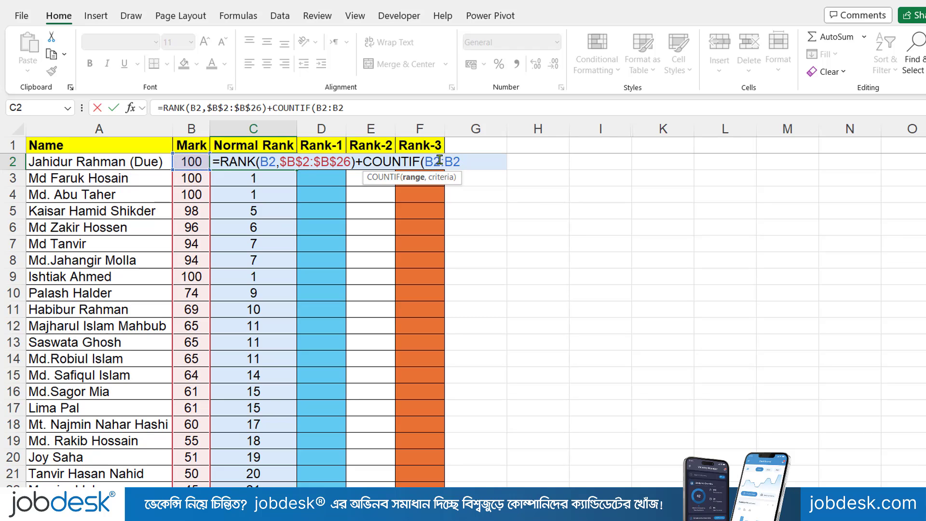
double_click(431, 162)
left_click(440, 161)
double_click(439, 160)
left_click_drag(440, 160, 432, 160)
key("F4")
key("End")
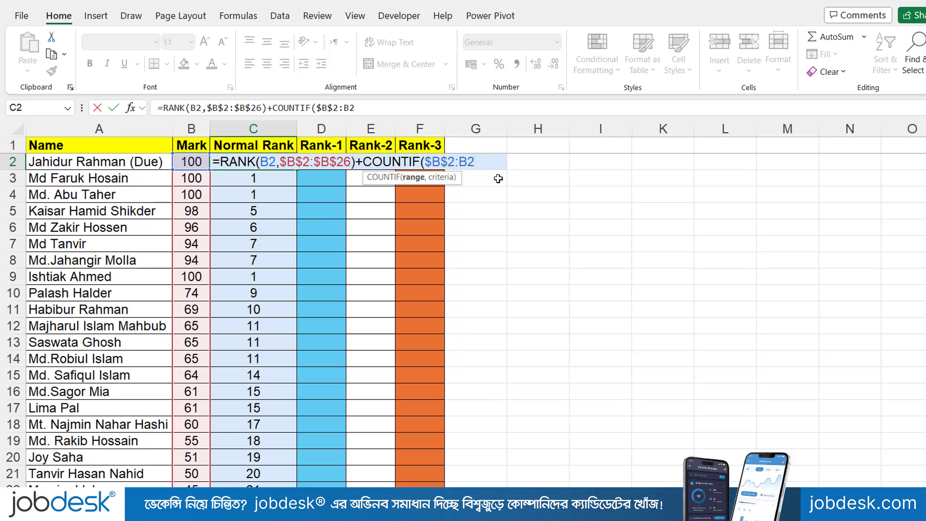
Finish the COUNTIF function in C2 with B2 as the criterion and subtract 1 from the formula
type(",")
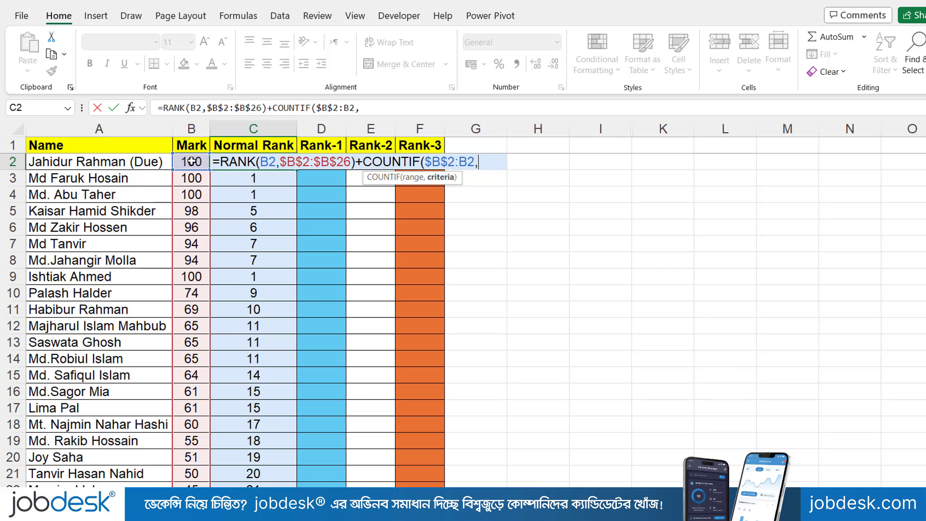
left_click(191, 162)
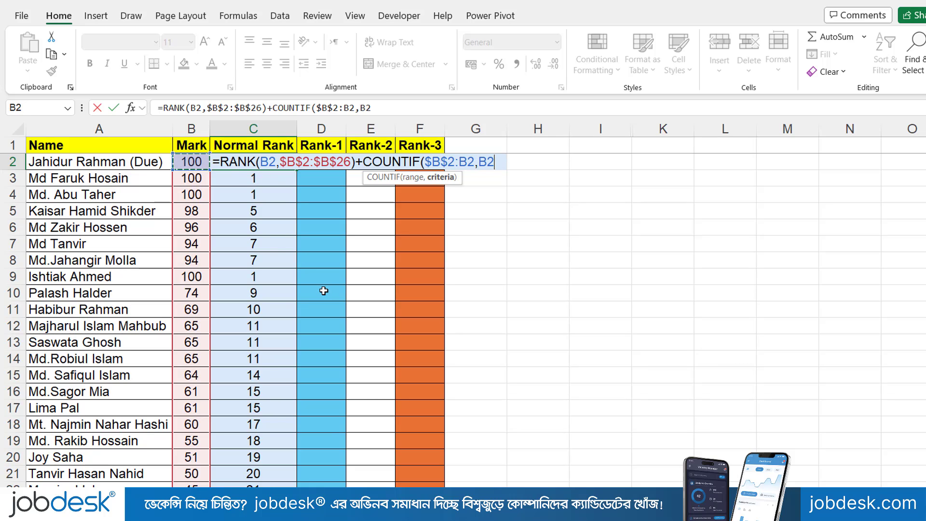
type(")")
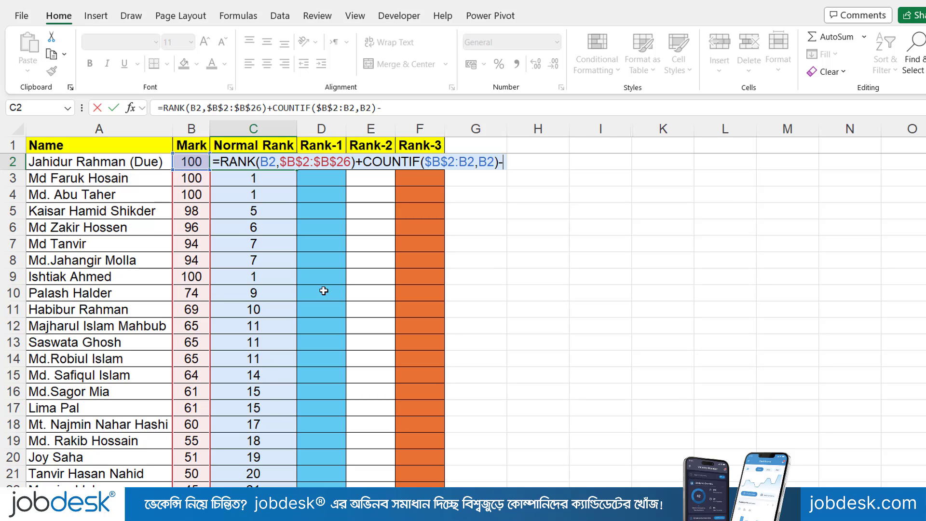
type("-1")
key("Return")
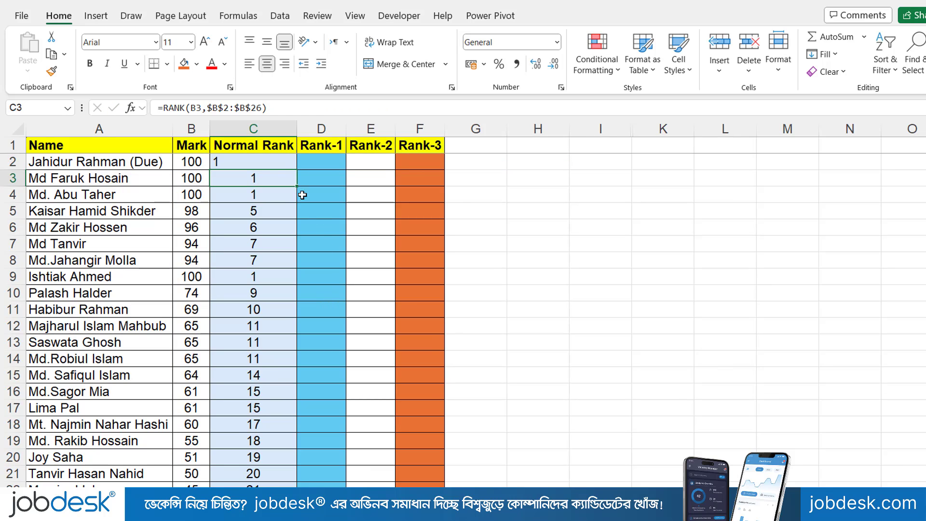
Fill the C2 formula down the rest of the Normal Rank column
left_click(275, 161)
double_click(297, 170)
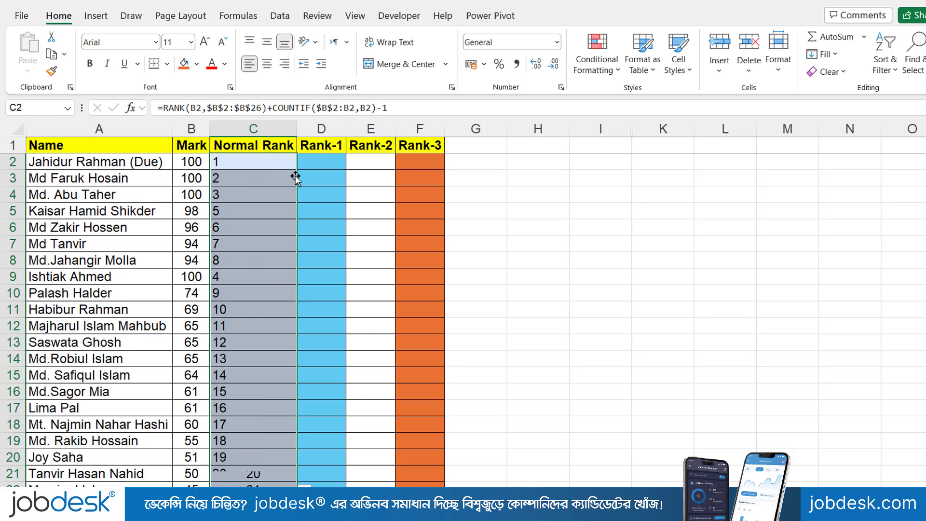
left_click(263, 166)
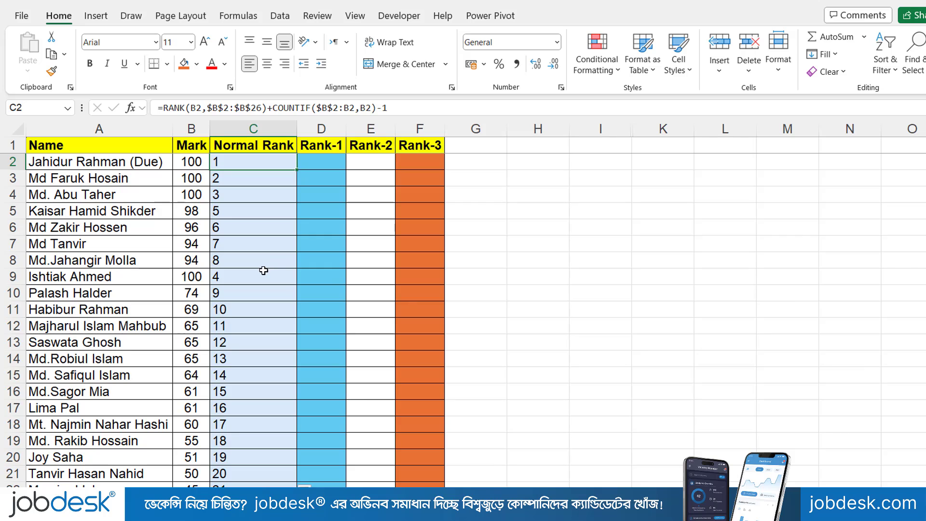
Compare the marks and recalculated ranks in rows 2, 3, 4, 9 and 5, focusing on the tied marks of 100
left_click(196, 160)
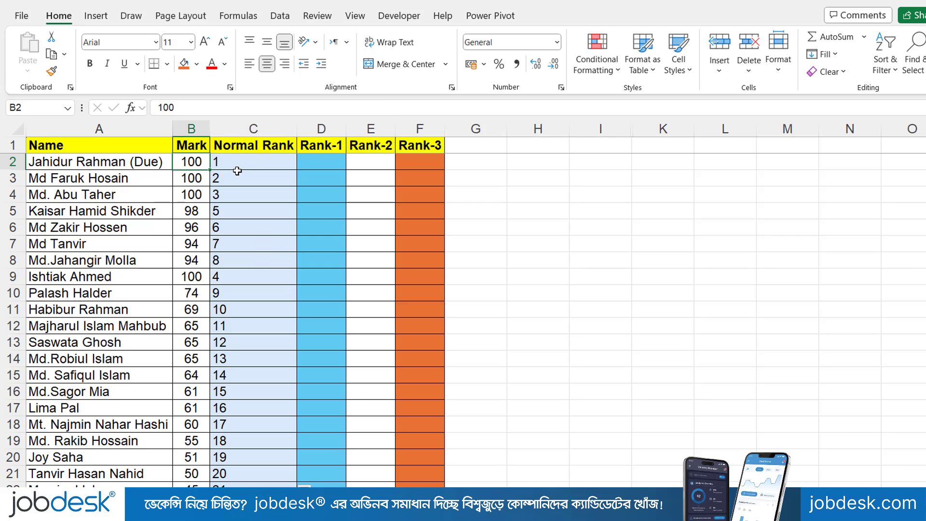
left_click(244, 163)
left_click(197, 177)
left_click(236, 177)
left_click(233, 193)
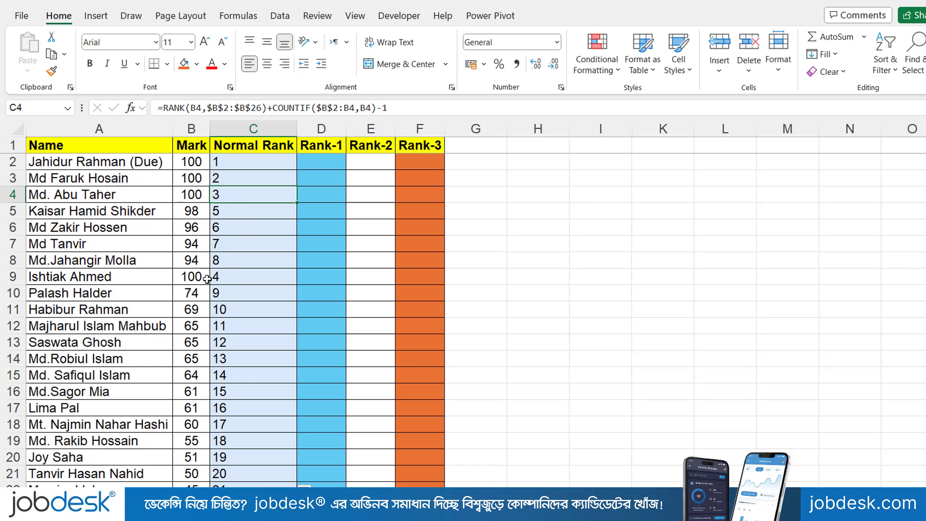
left_click(192, 276)
left_click(235, 279)
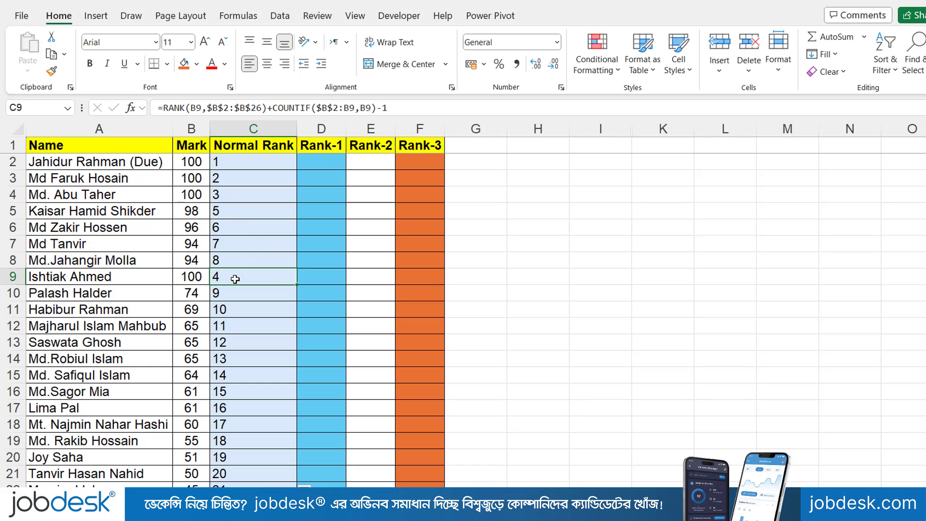
left_click(201, 212)
left_click(254, 214)
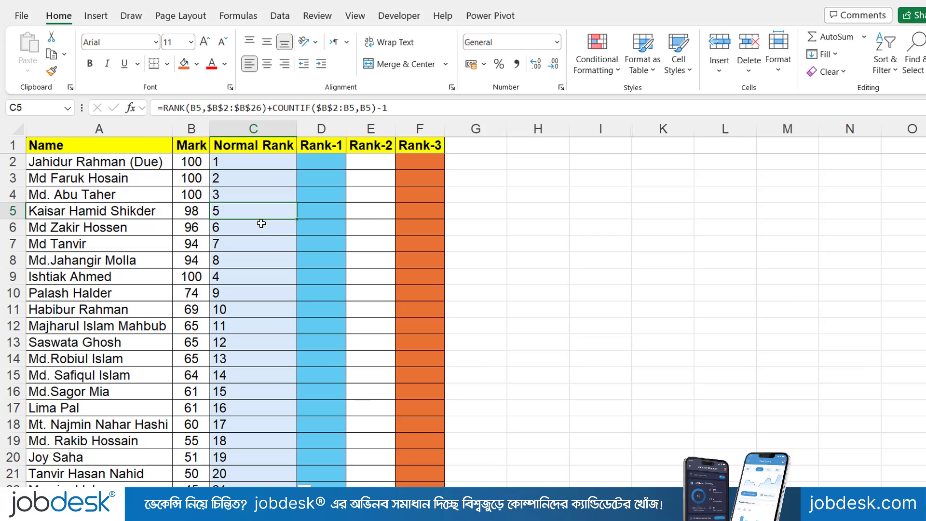
Review the complete RANK and COUNTIF formula in C2, leaving it unedited, and go to the first Rank-1 cell
double_click(249, 163)
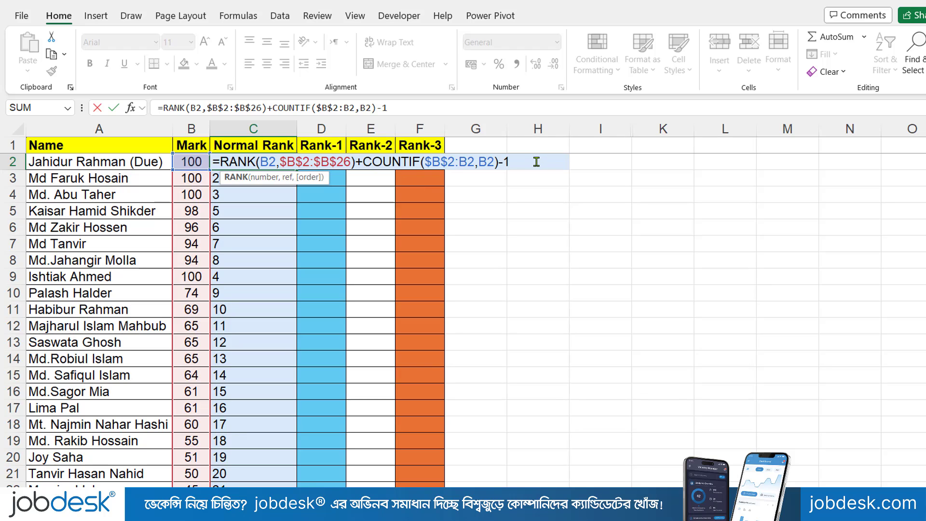
left_click(537, 162)
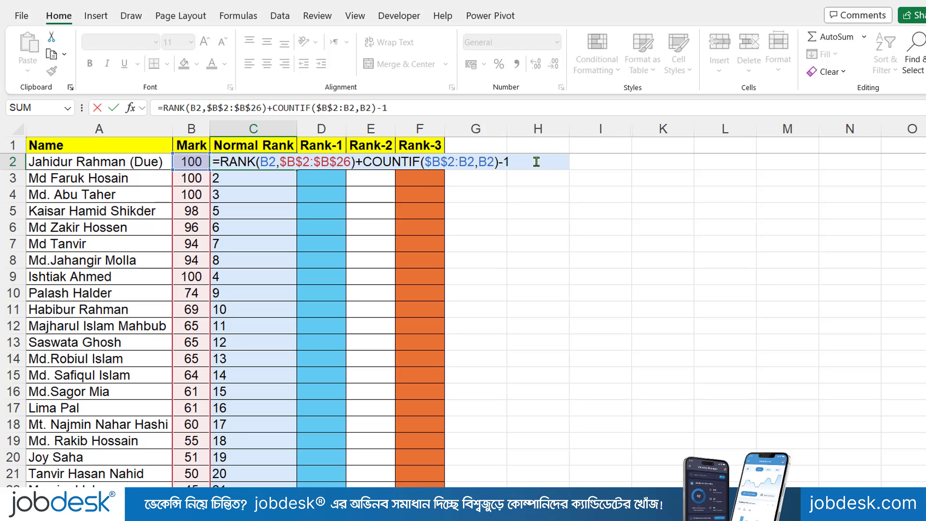
key("Return")
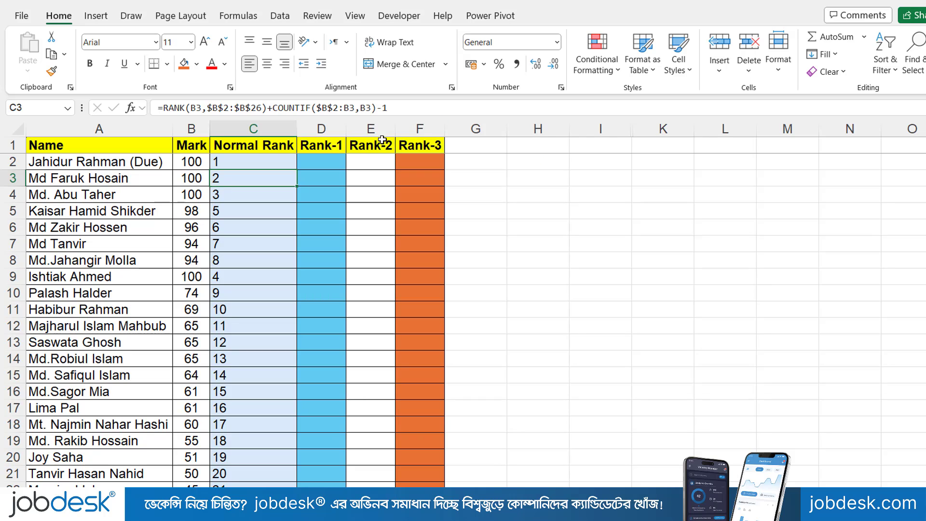
left_click(335, 160)
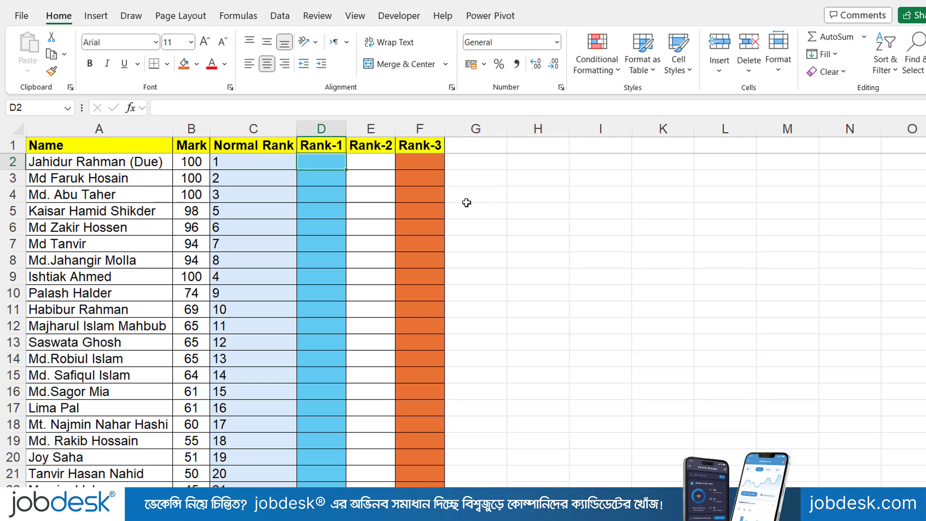
Sort the table by Mark from largest to smallest, expanding the selection so the names move with their marks
left_click(197, 170)
key("ctrl+shift+Down")
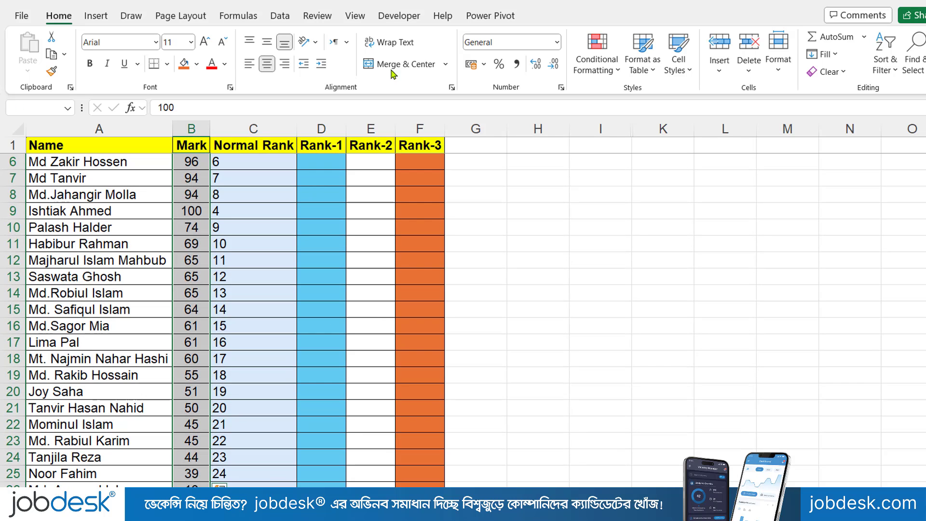
left_click(279, 16)
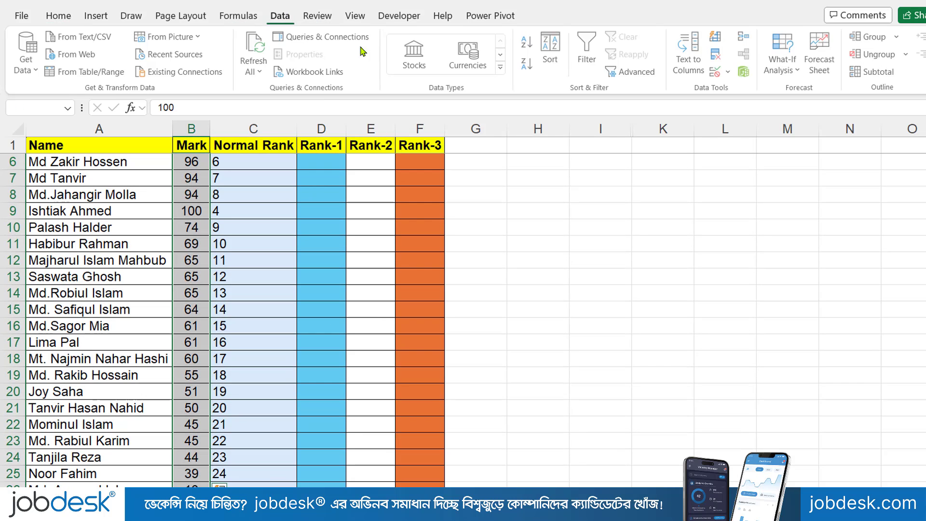
left_click(528, 63)
left_click(341, 319)
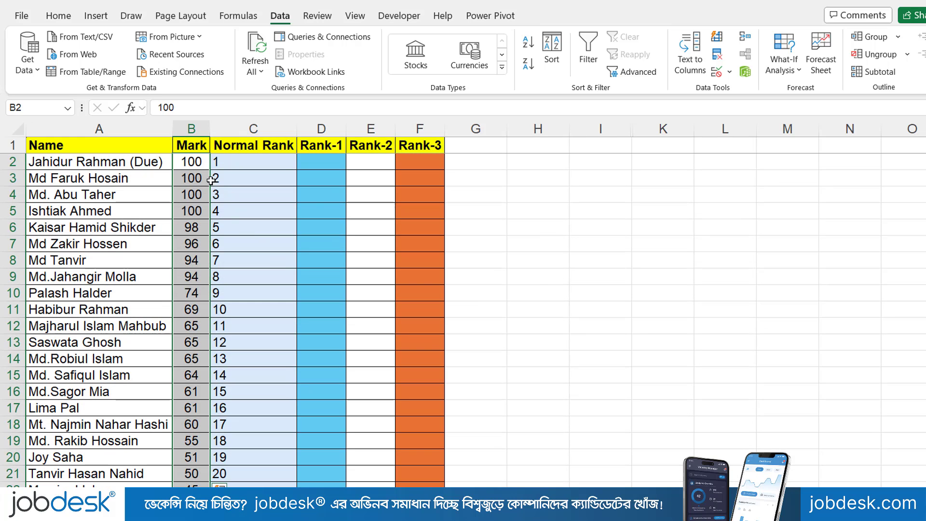
Examine the sorted marks in B2:B5, B6:B8 and B8:B9 to see which ones are tied
left_click_drag(192, 165, 206, 211)
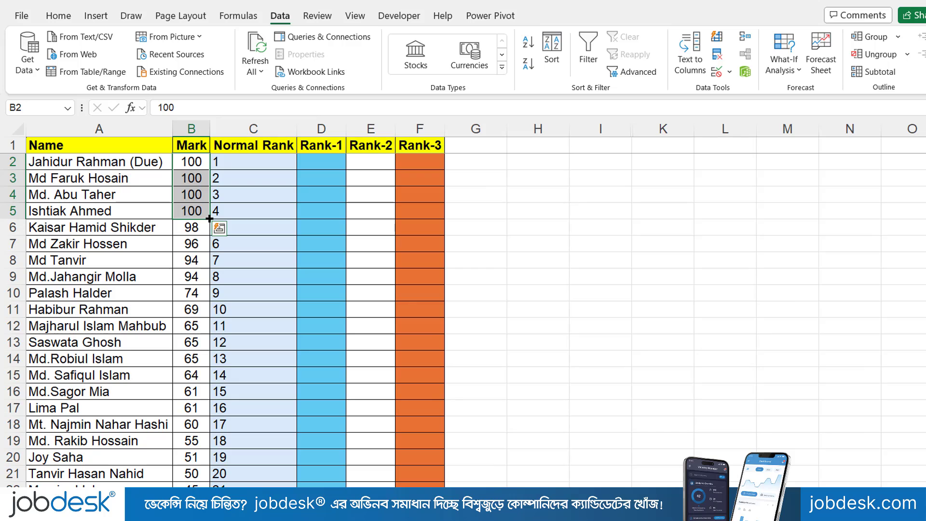
left_click_drag(193, 230, 193, 261)
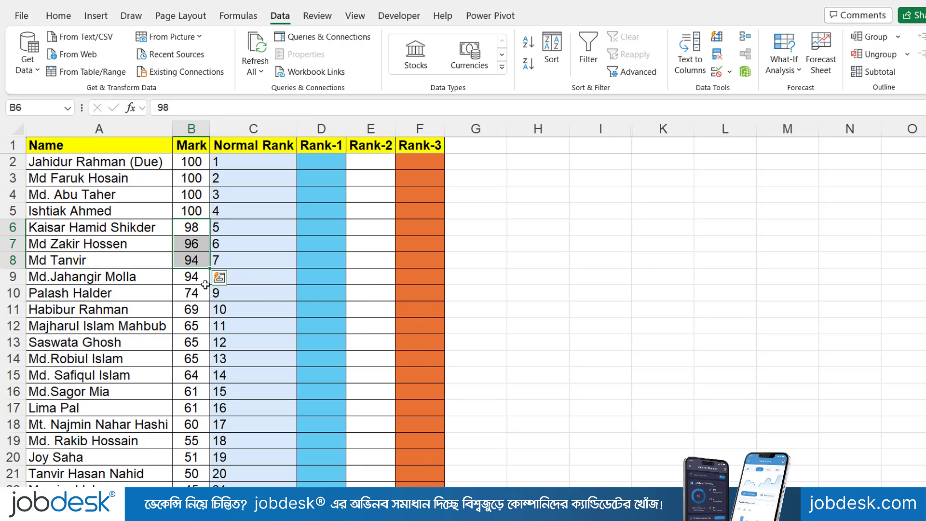
left_click_drag(195, 262, 196, 278)
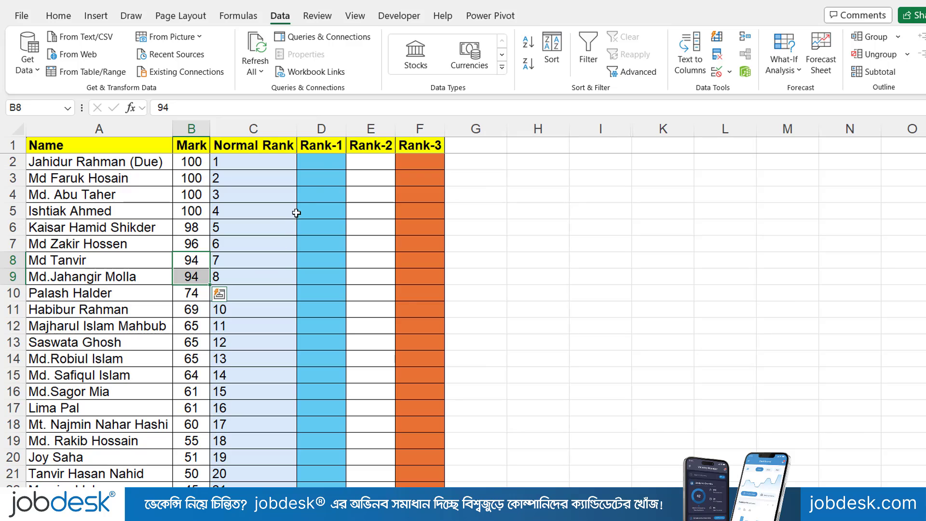
Enter 1 as the starting rank in D2 of the Rank-1 column
left_click(324, 161)
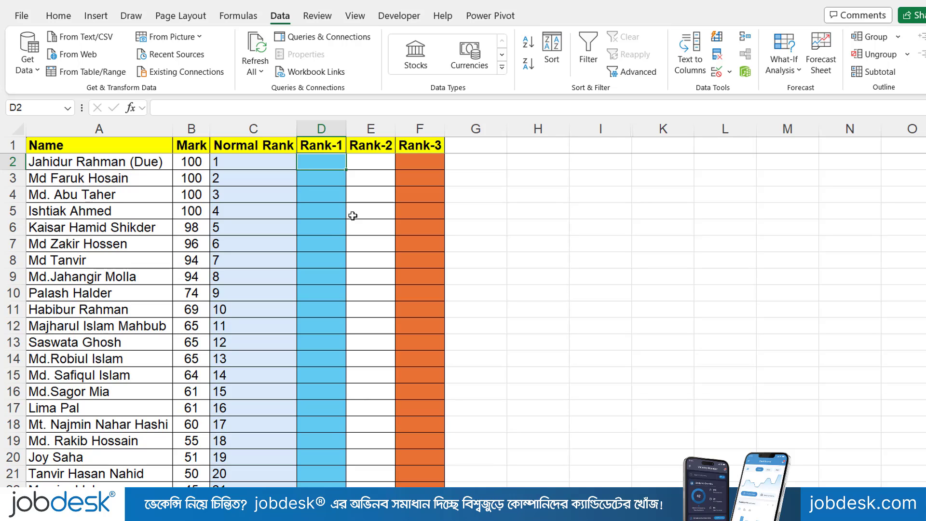
type("1")
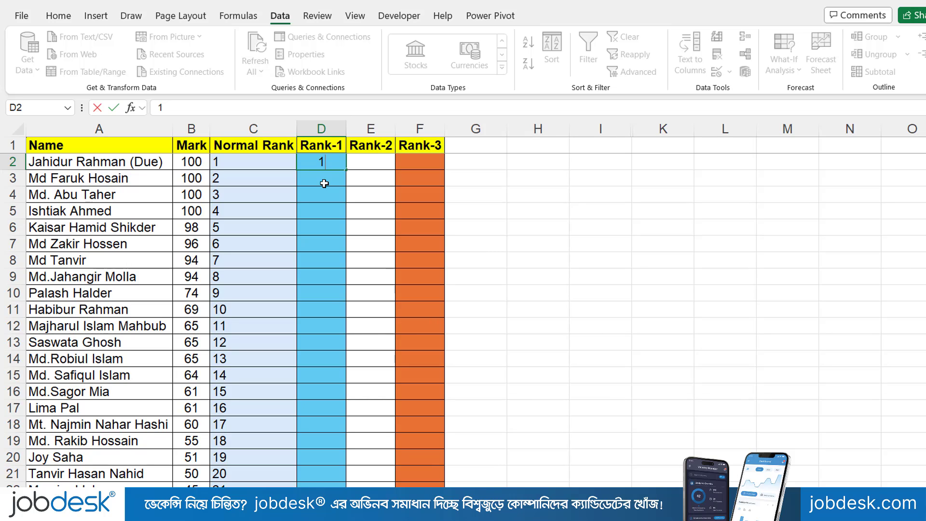
key("Return")
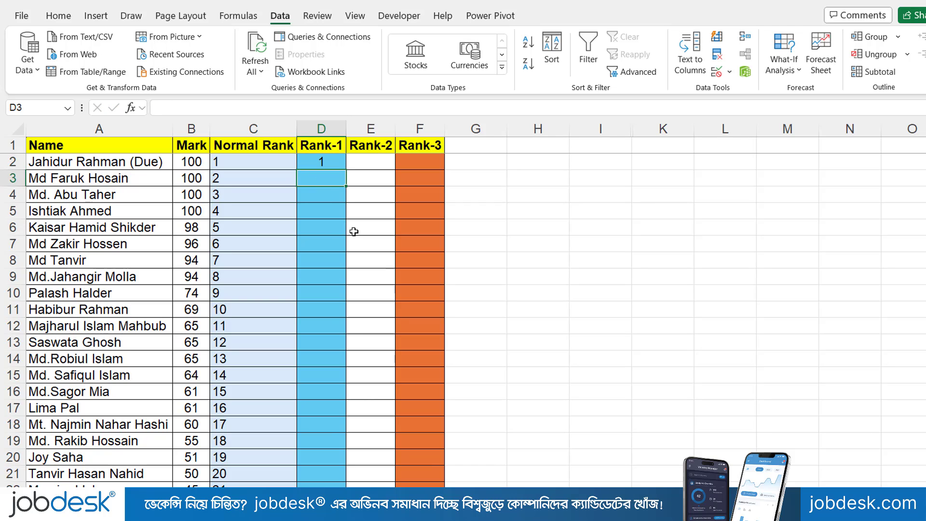
Start an IF formula in D3 whose logical test is B3<B2, ready for the value if true
type("=")
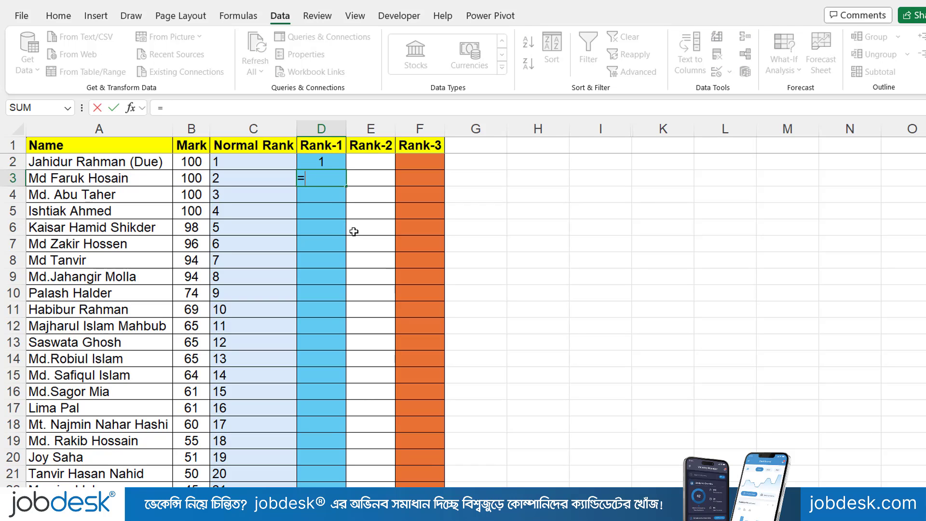
type("IF(")
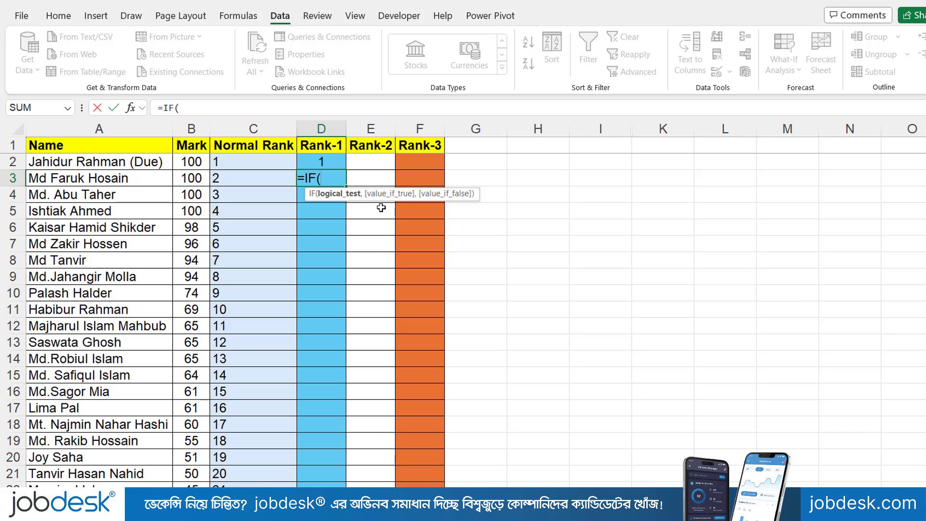
left_click_drag(385, 199, 376, 212)
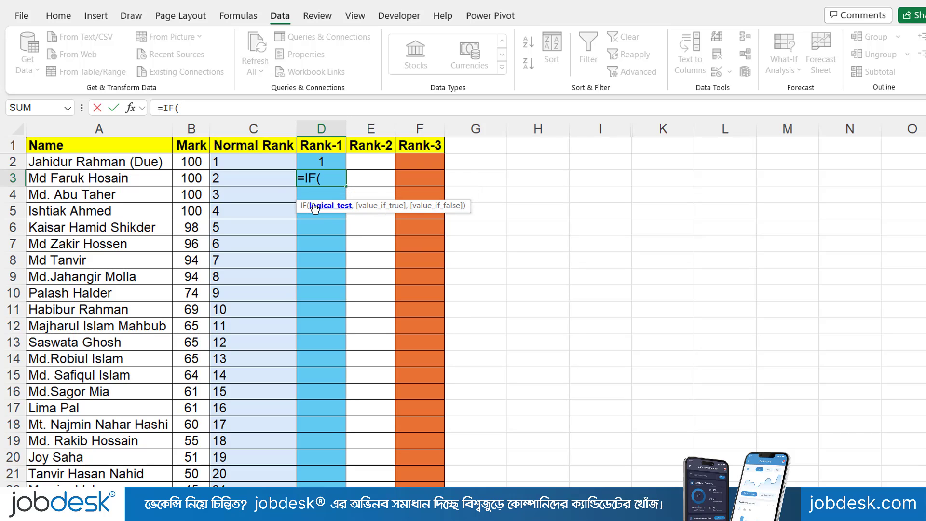
left_click(191, 178)
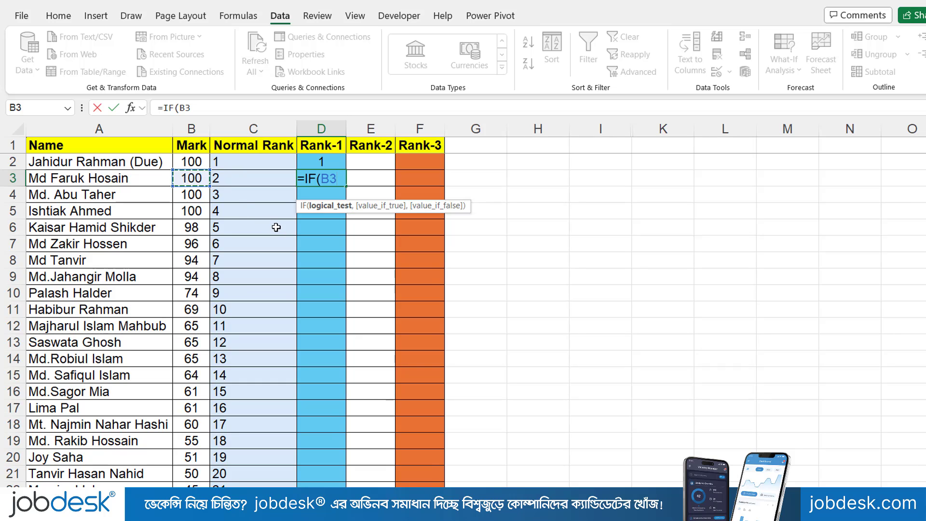
type("<")
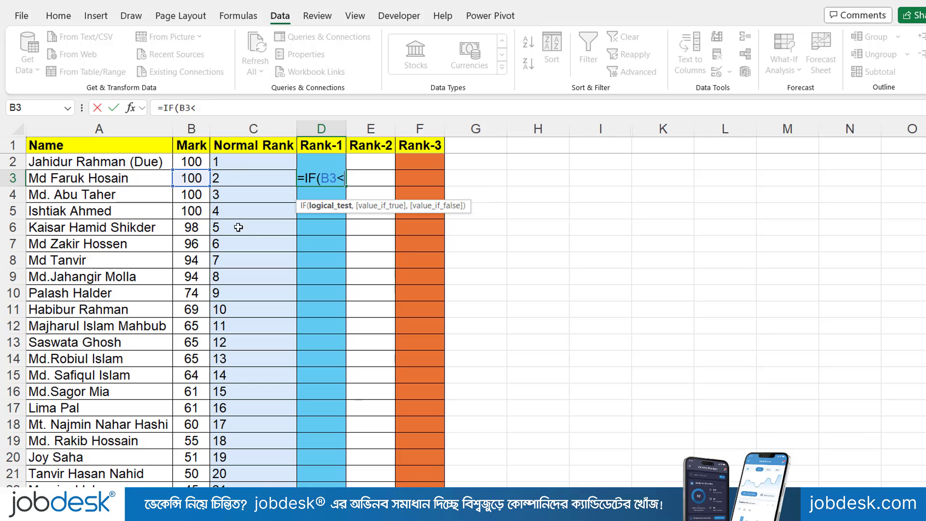
left_click(197, 160)
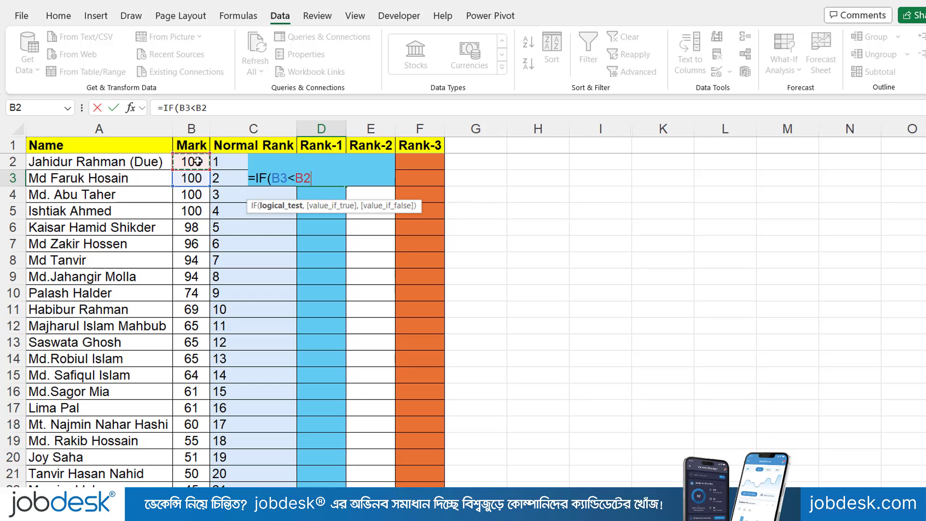
type(",")
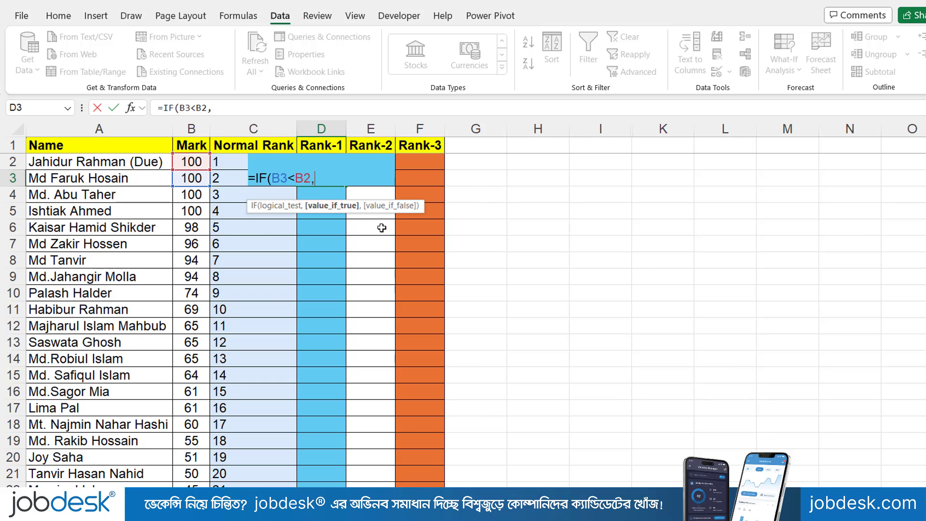
key("Up")
key("Up")
key("Down")
key("BackSpace")
key("BackSpace")
Hold D3's unfinished IF formula as text with a leading space, left-align the cell, and restore the live formula
left_click(249, 179)
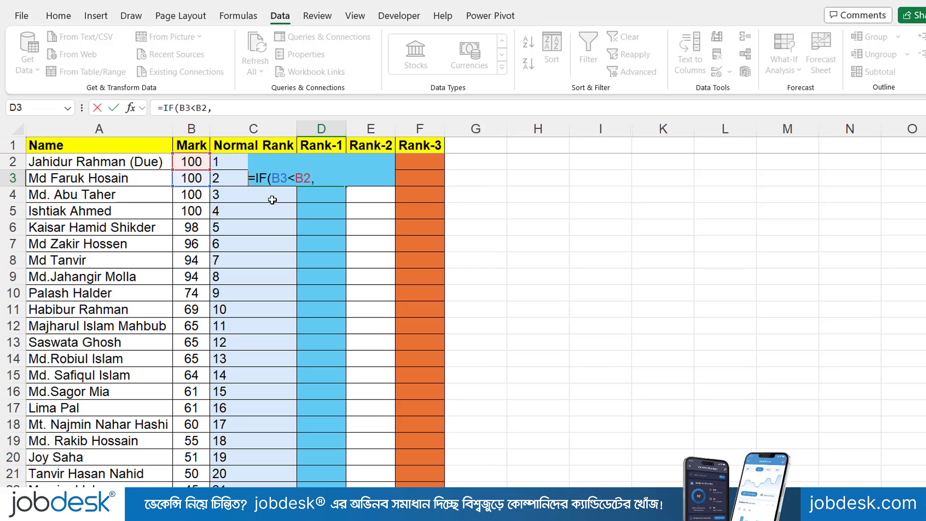
left_click(314, 216)
left_click(322, 177)
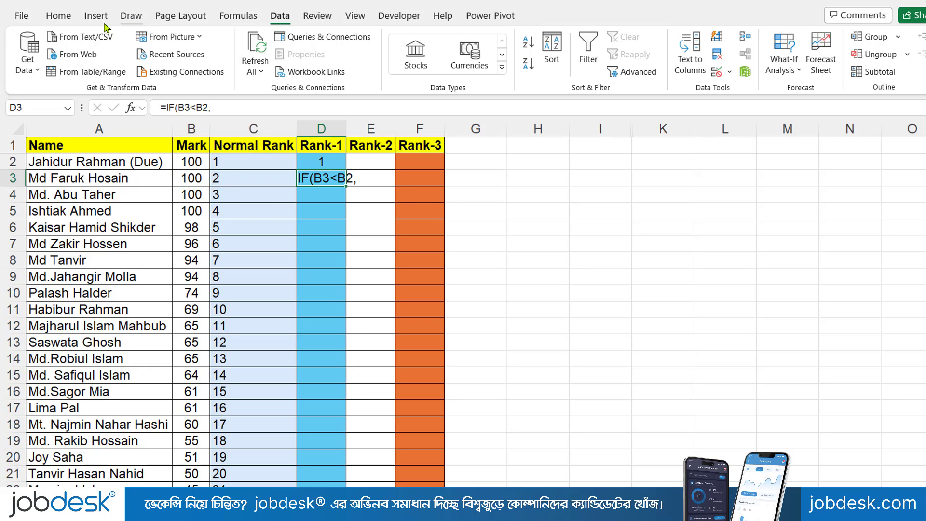
left_click(59, 16)
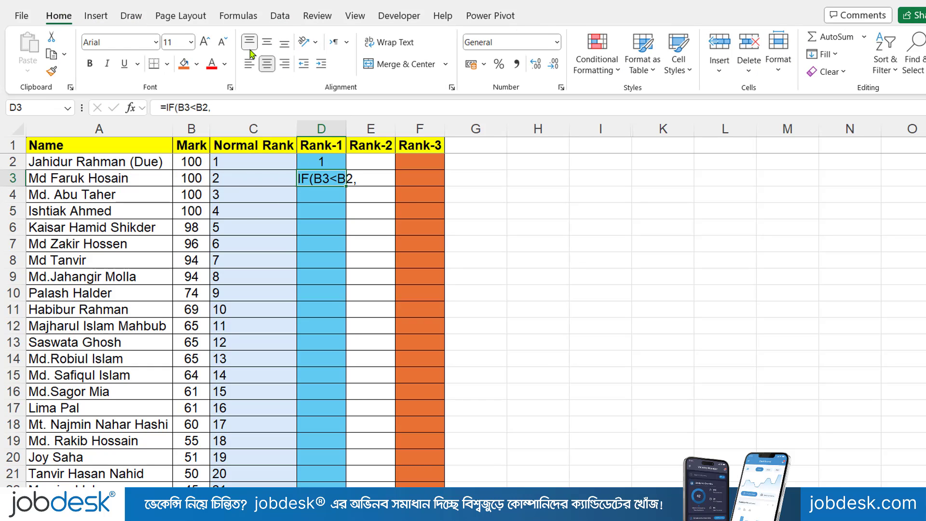
left_click(250, 65)
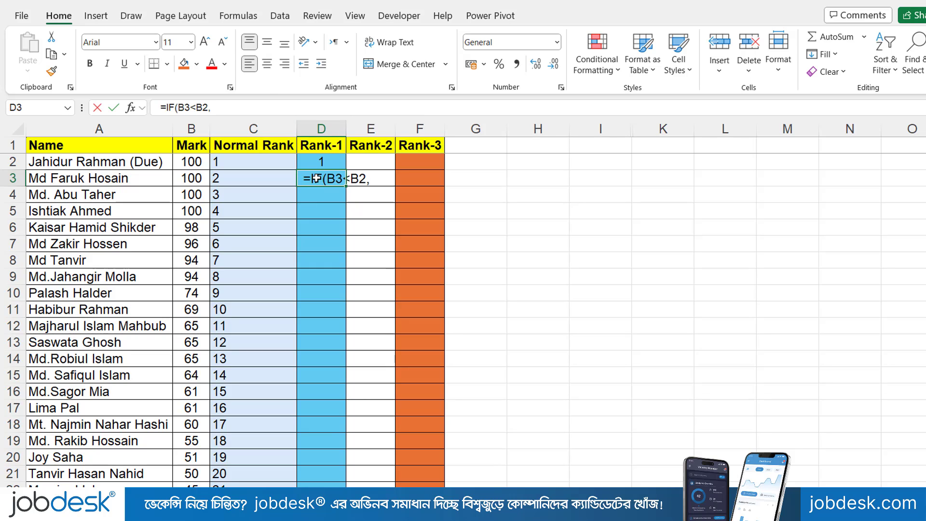
double_click(316, 178)
key("BackSpace")
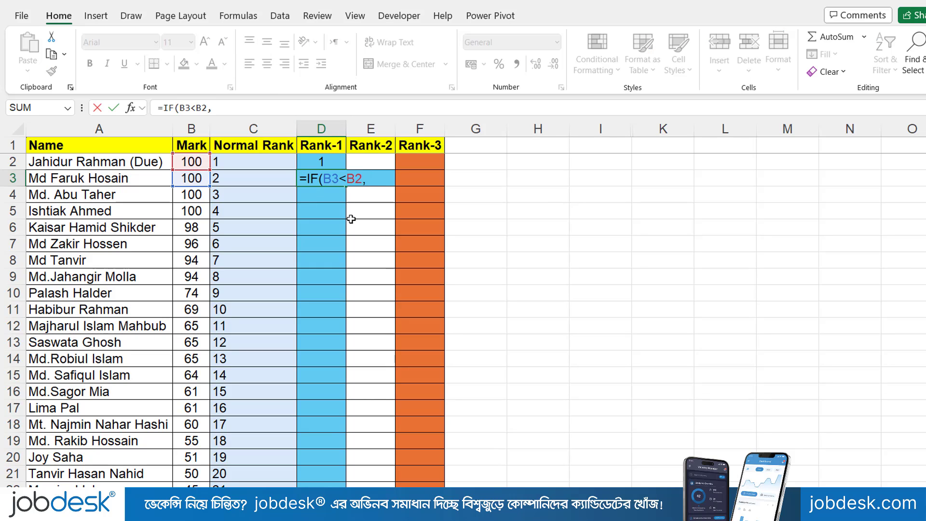
Complete D3's IF formula with D2+1 as the value if true and D2 as the value if false, giving =IF(B3<B2,D2+1,D2)
left_click(371, 177)
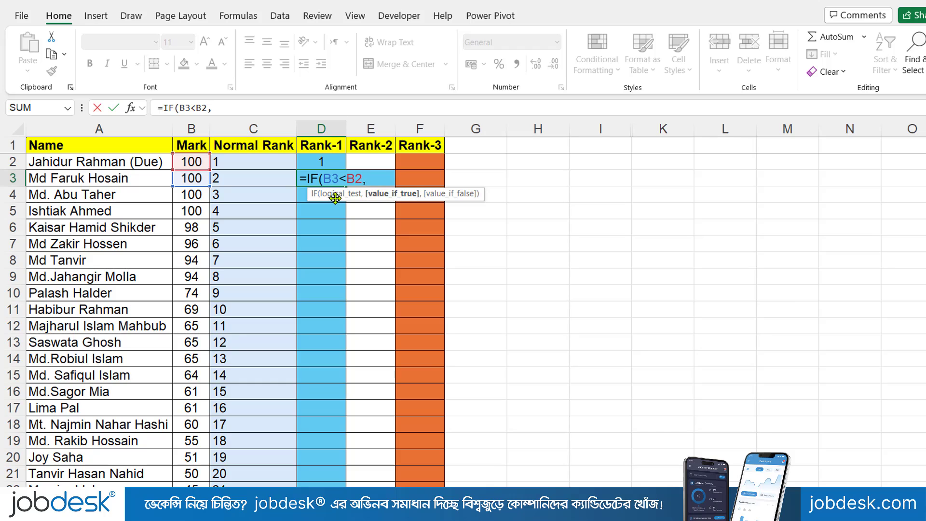
left_click(335, 194)
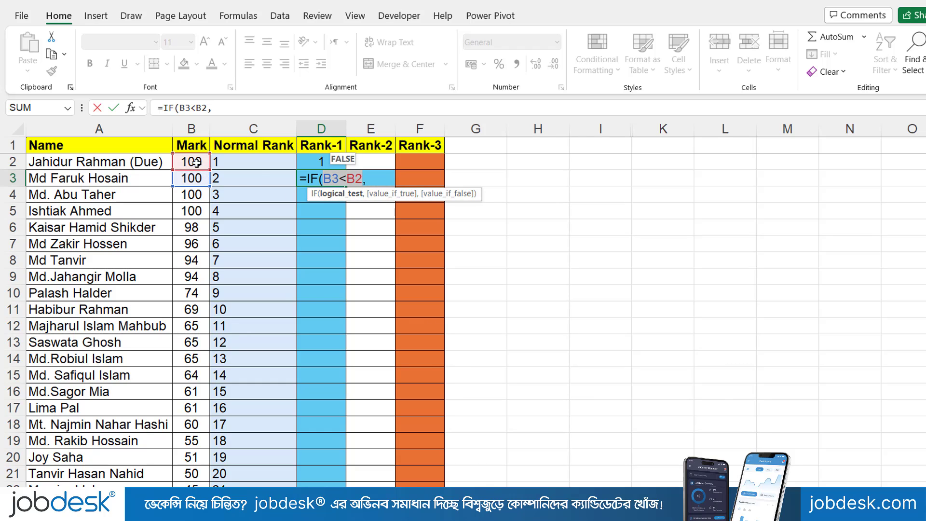
left_click(391, 194)
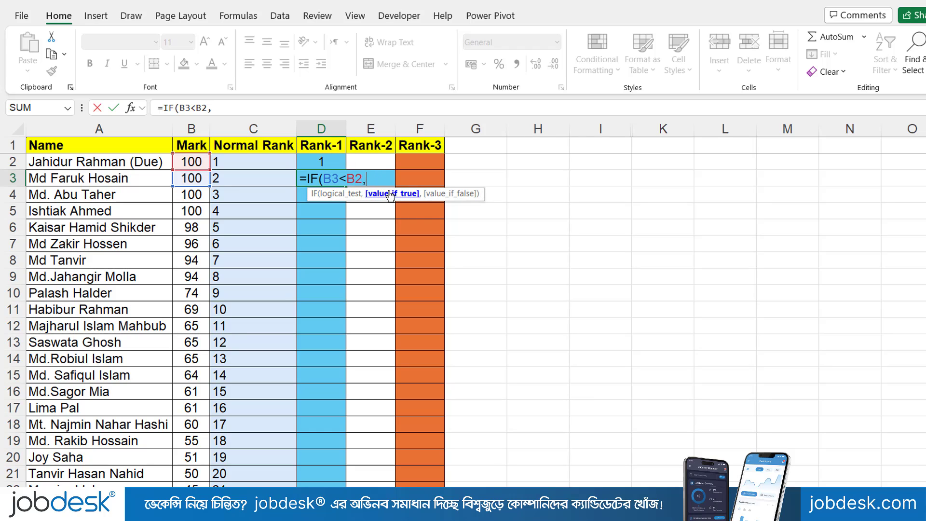
left_click(324, 161)
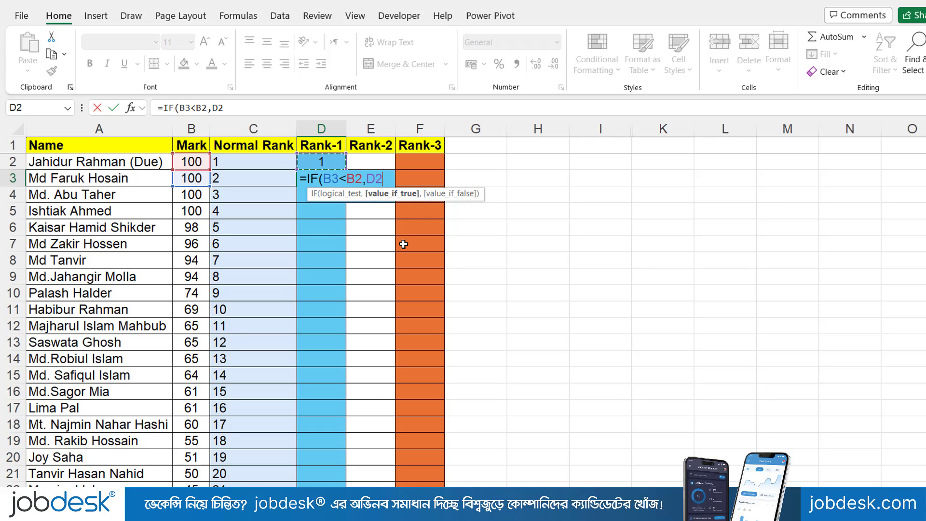
type("+1")
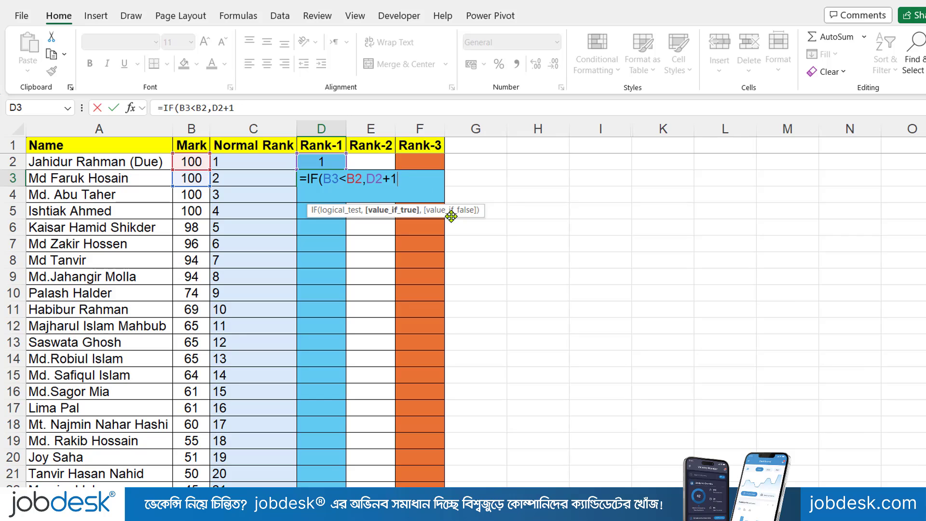
type(",")
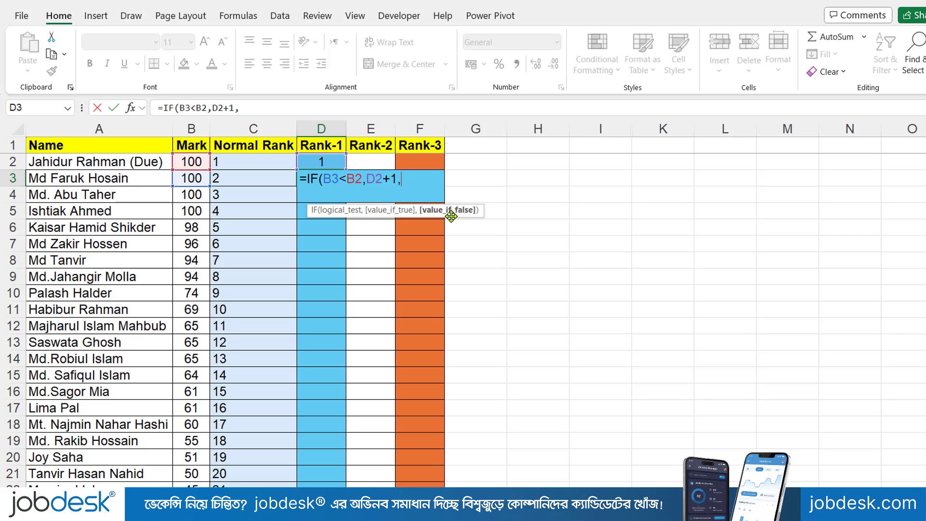
left_click(324, 160)
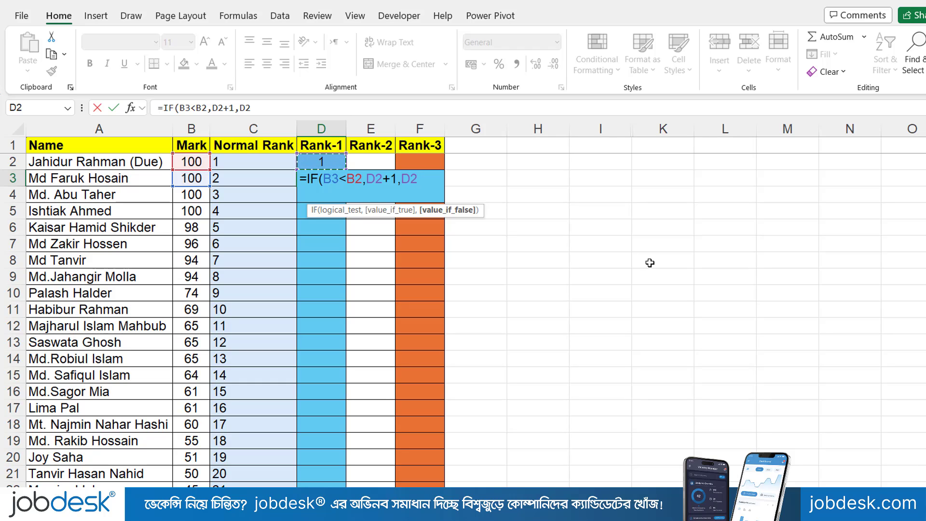
key("Return")
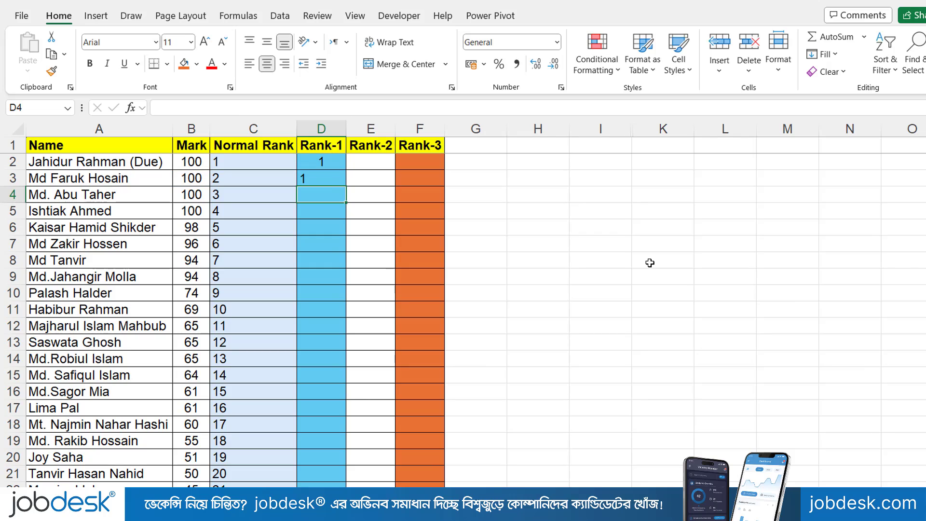
Fill D3's IF formula down the Rank-1 column and centre the contents of column D
left_click_drag(329, 163, 327, 179)
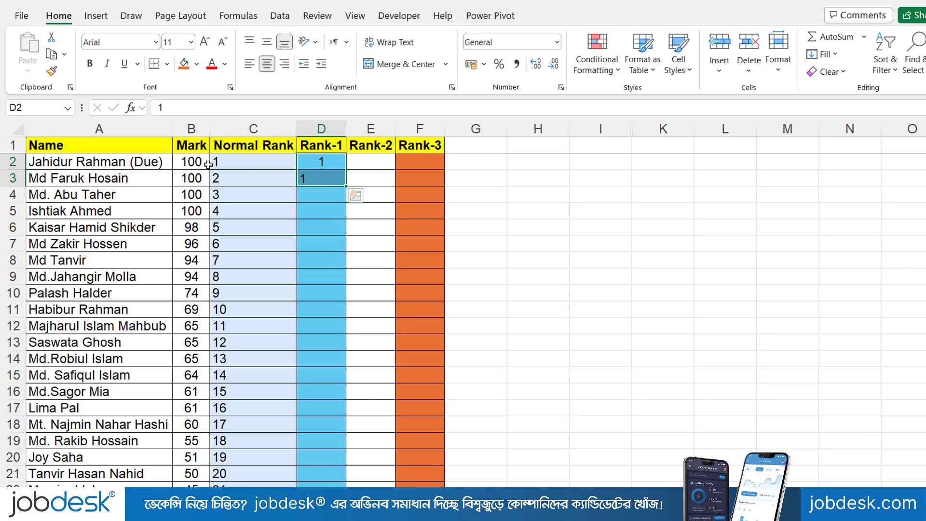
left_click(196, 162)
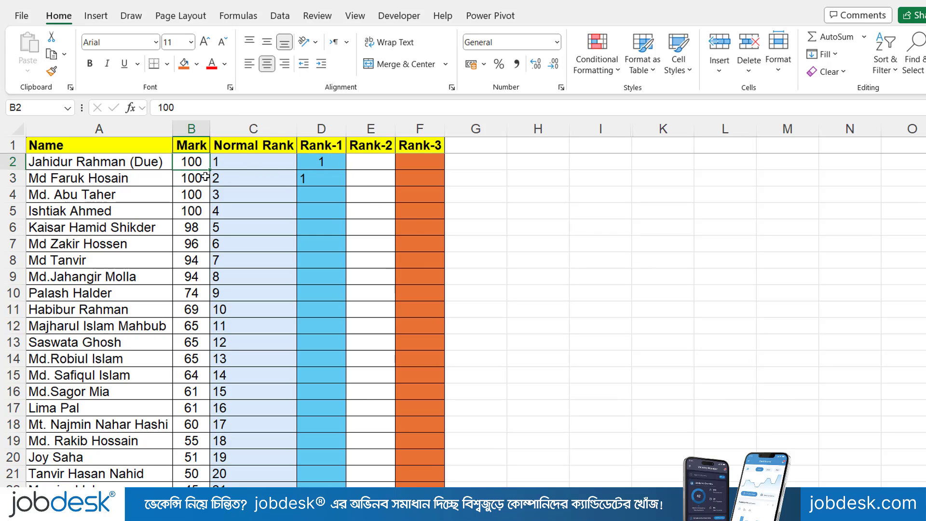
left_click(198, 177)
left_click(320, 179)
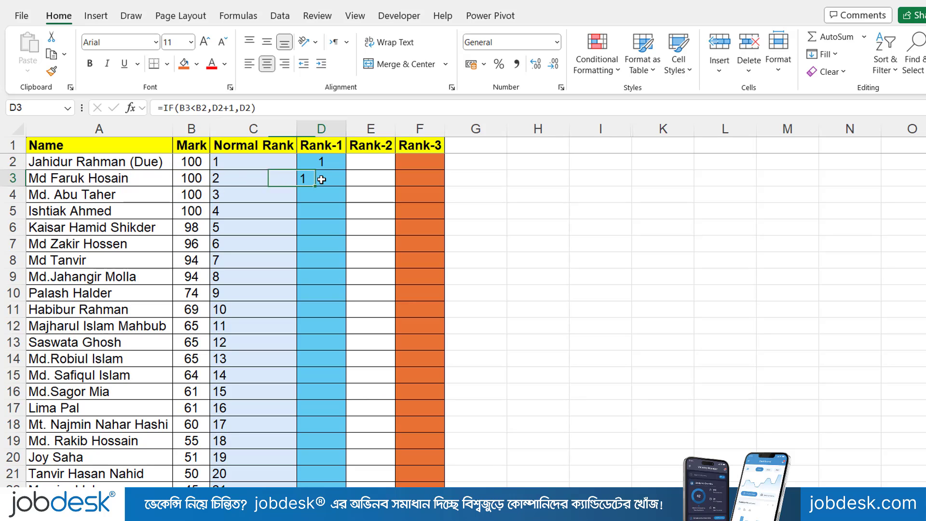
double_click(347, 186)
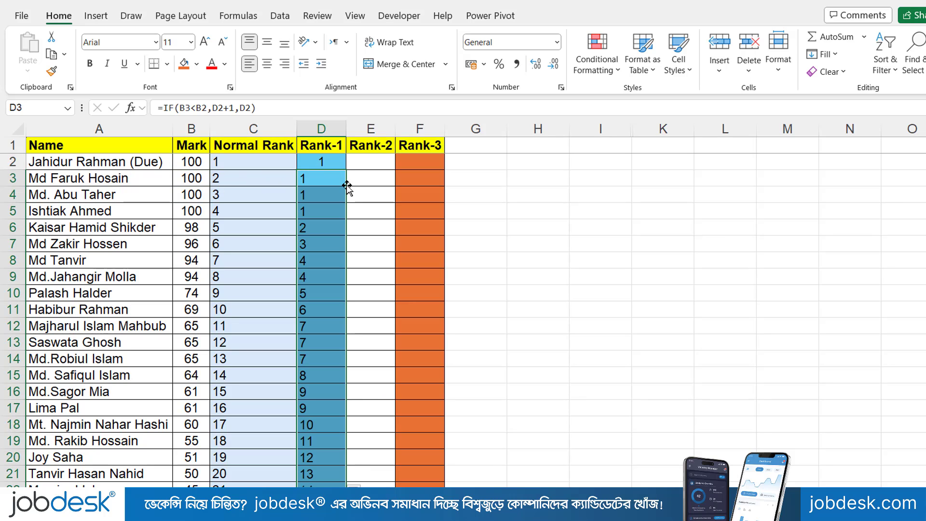
left_click(322, 128)
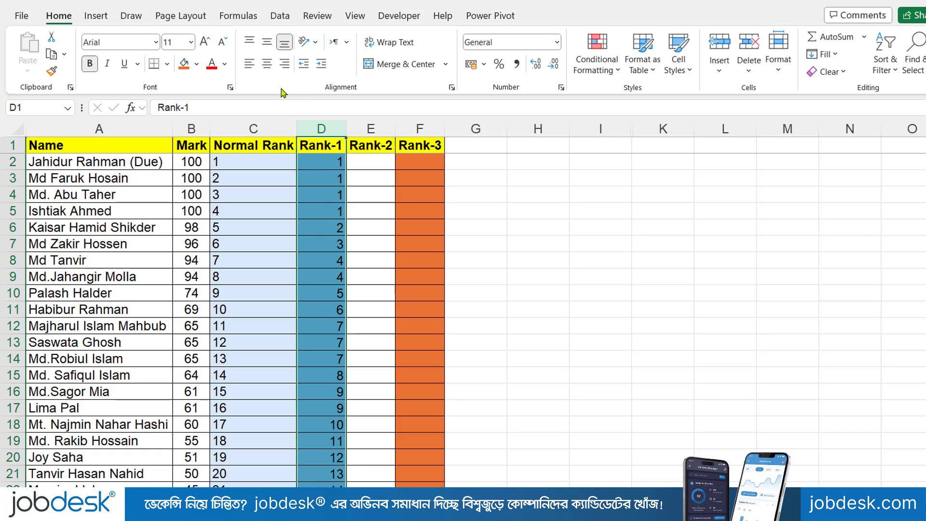
left_click(266, 63)
Check the Rank-1 results in D2:D9 against the tied marks, and review the starting value in D2 and the formula in D3
left_click(335, 164)
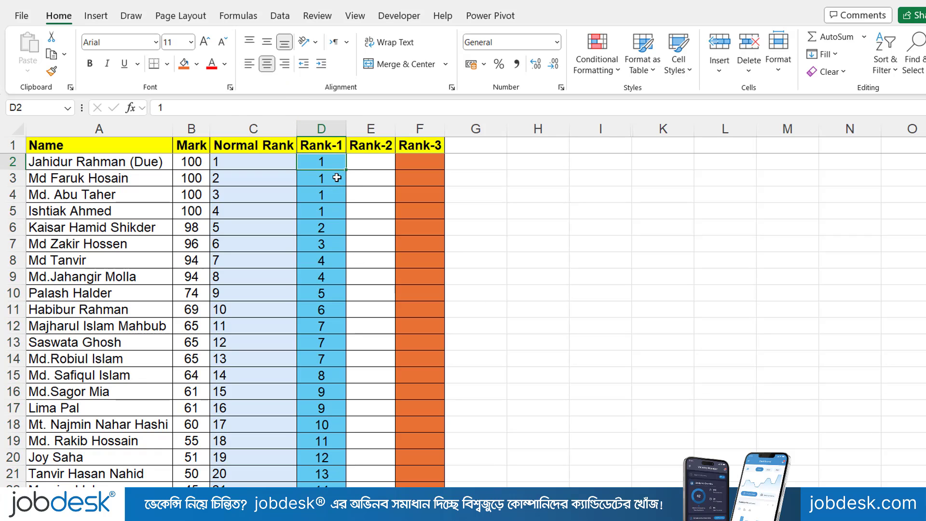
left_click(337, 178)
left_click(331, 195)
left_click(331, 211)
left_click(339, 231)
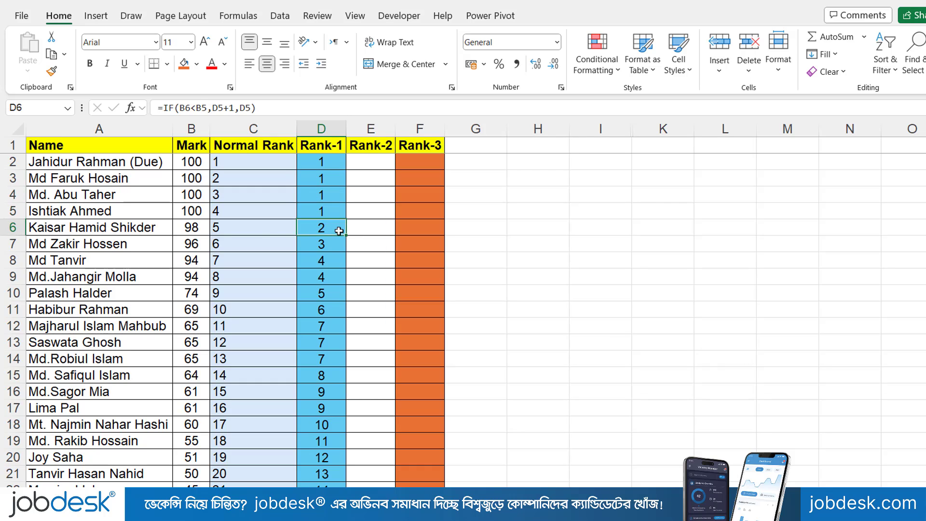
left_click(335, 242)
left_click_drag(195, 262, 193, 276)
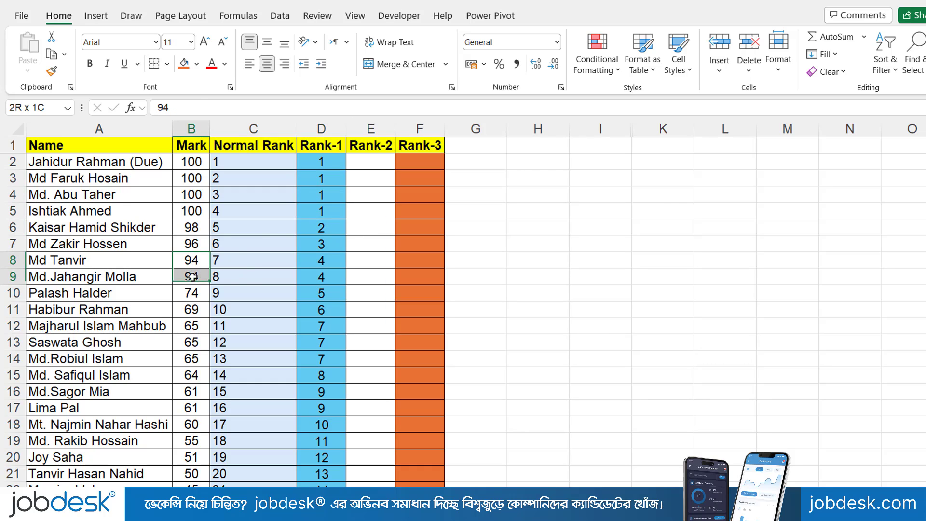
left_click(315, 276)
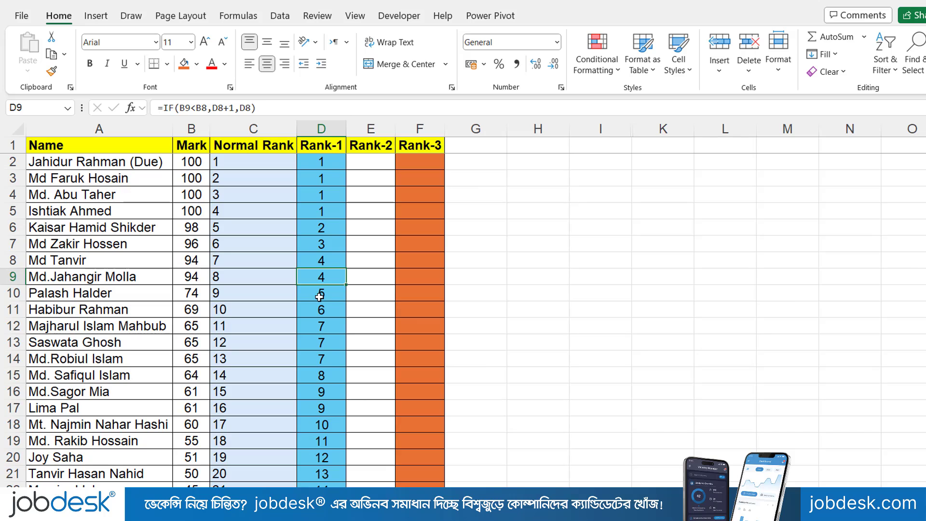
double_click(329, 164)
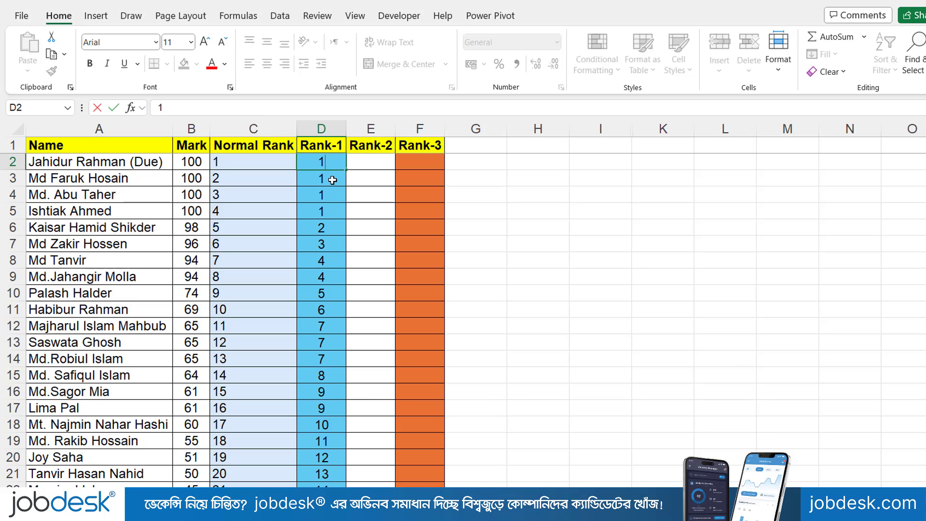
double_click(332, 180)
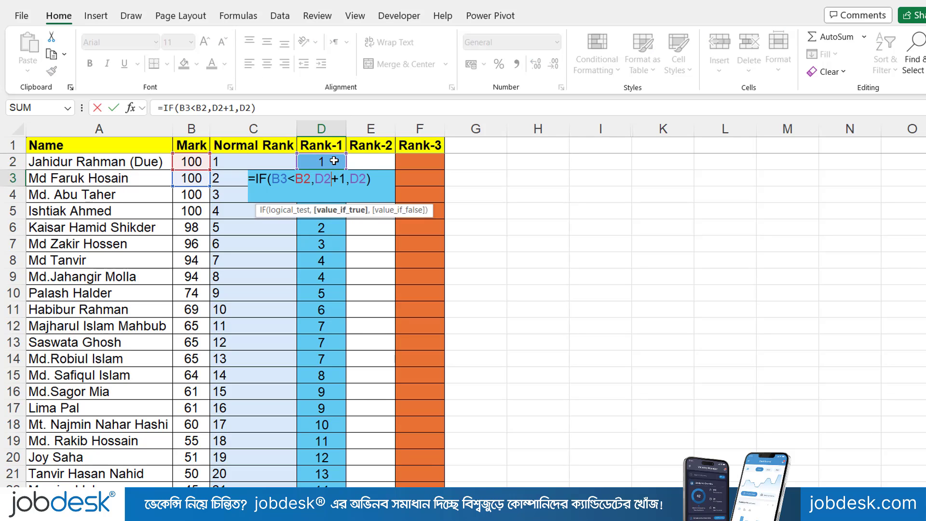
left_click(384, 182)
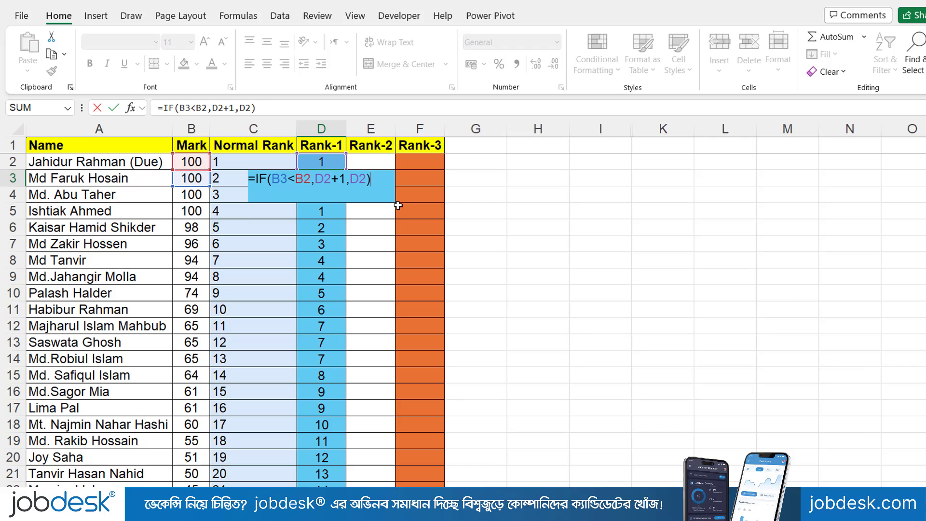
key("Return")
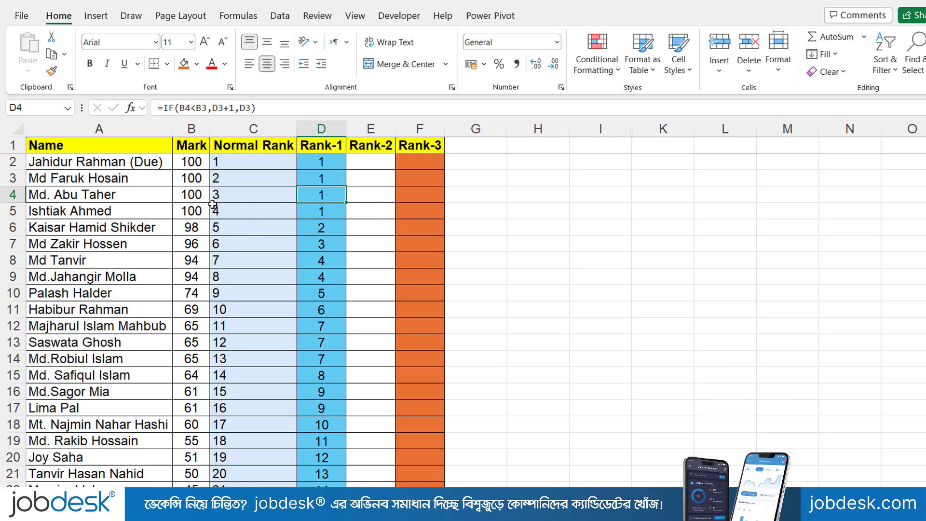
Set the mark in B7 to 100 to test the Rank-1 formula on unsorted marks
left_click(194, 276)
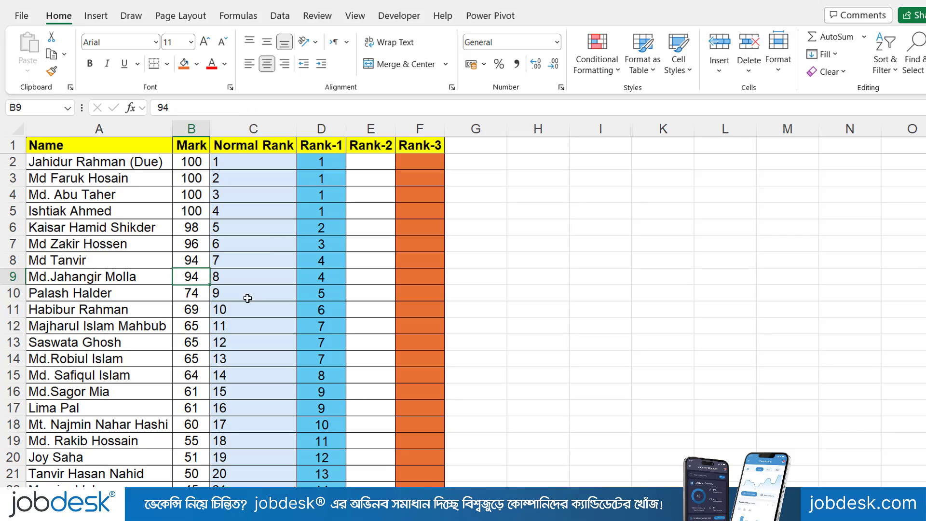
left_click(188, 243)
type("100")
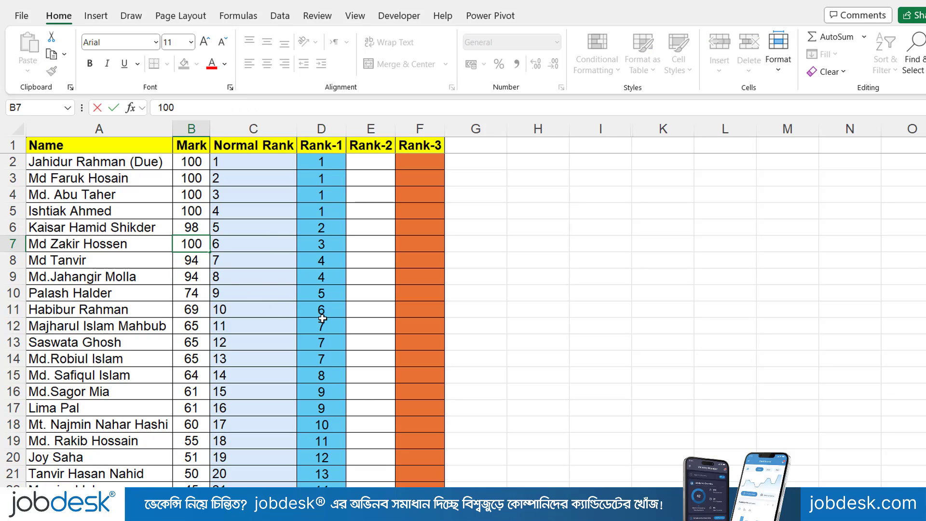
key("Return")
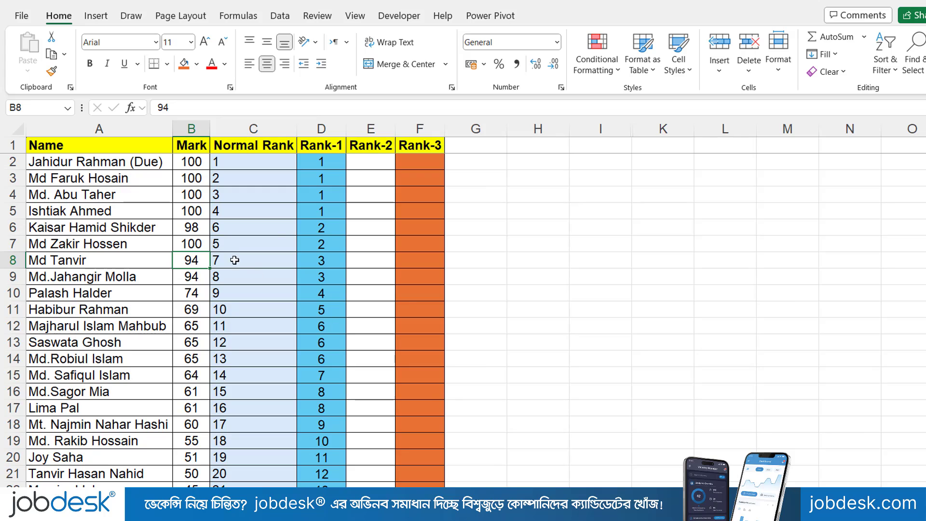
Compare the rank in D7 with the ranks in D2:D5 for the same mark, and undo the change to B7
left_click(195, 245)
left_click(320, 246)
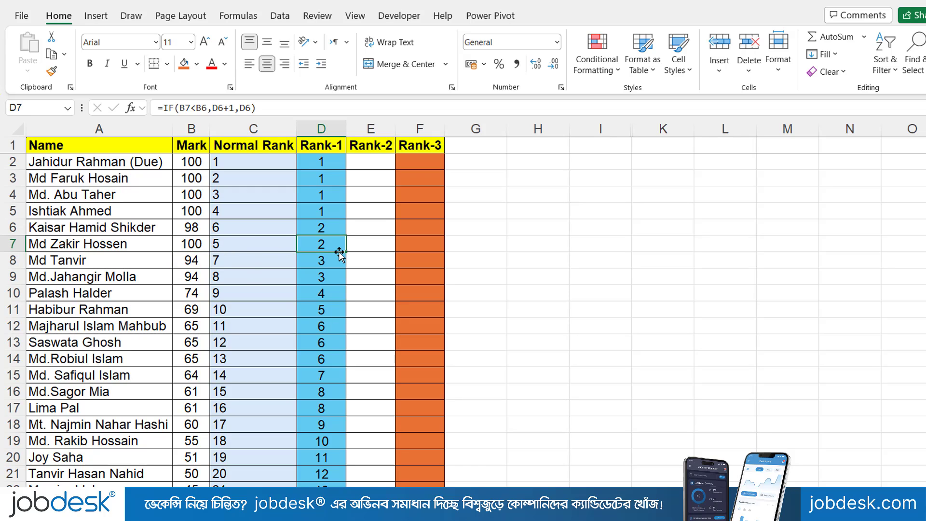
key("ctrl+2")
left_click_drag(310, 154, 333, 218)
left_click_drag(176, 235, 341, 251)
left_click_drag(365, 299, 340, 251)
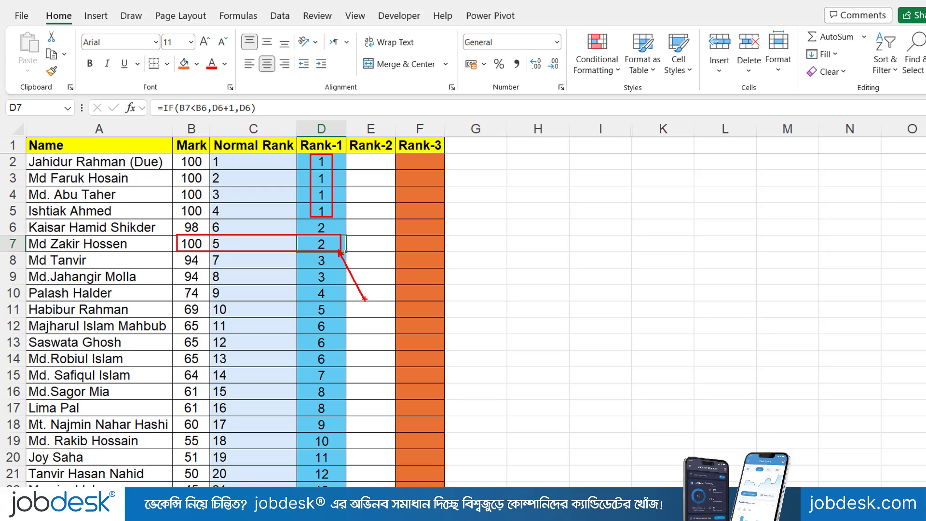
key("Escape")
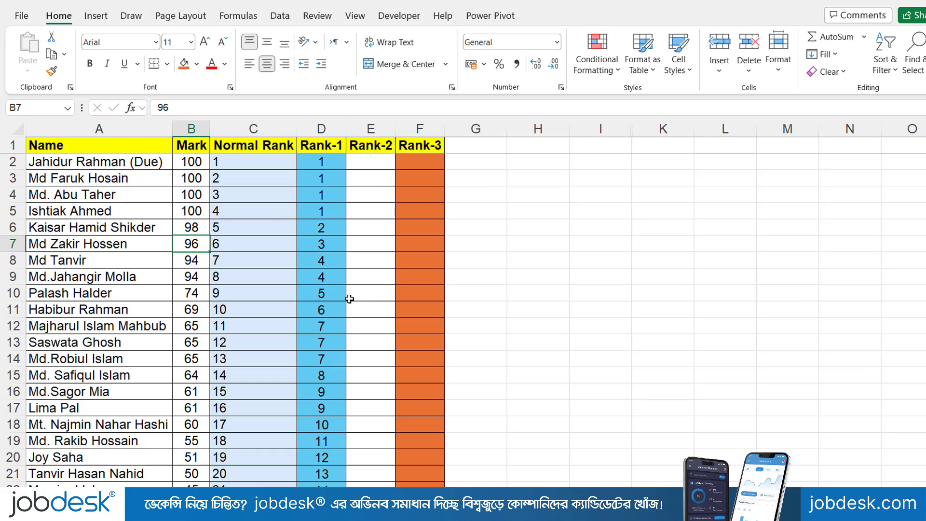
Copy all the marks from B2 downward and paste them into column I starting at I2
left_click_drag(191, 162, 191, 489)
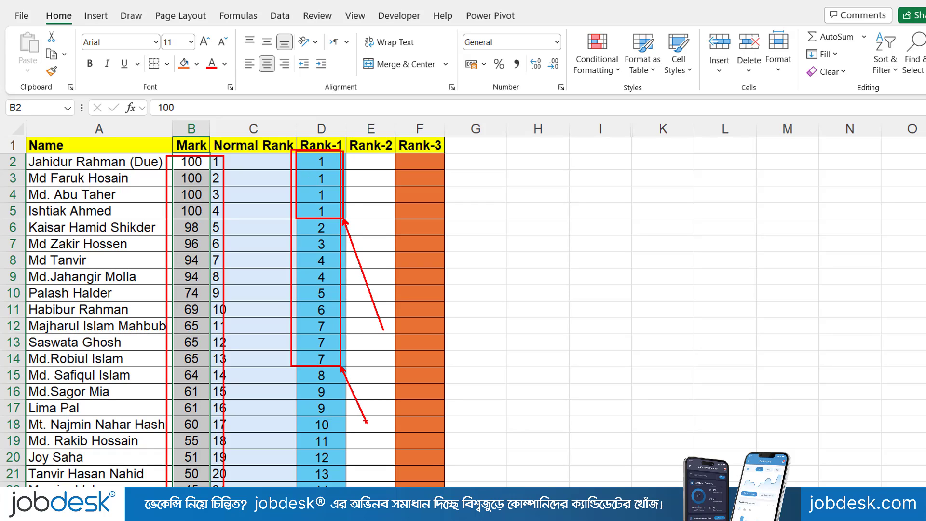
left_click(381, 162)
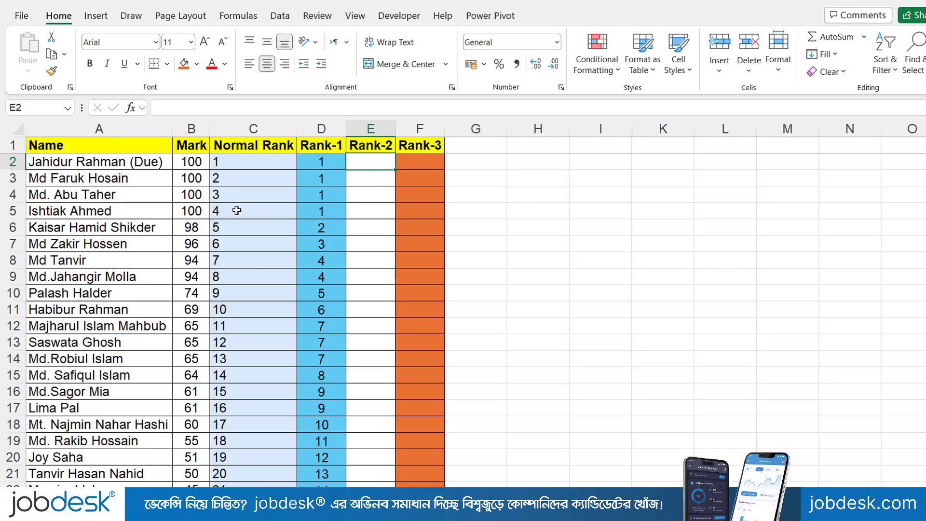
left_click(195, 163)
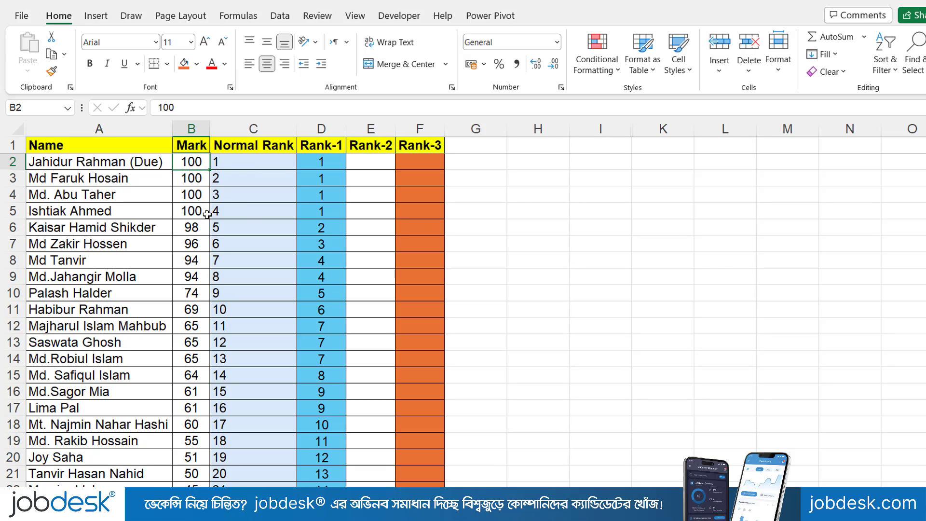
key("ctrl+shift+Down")
scroll(211, 217, "up", 2)
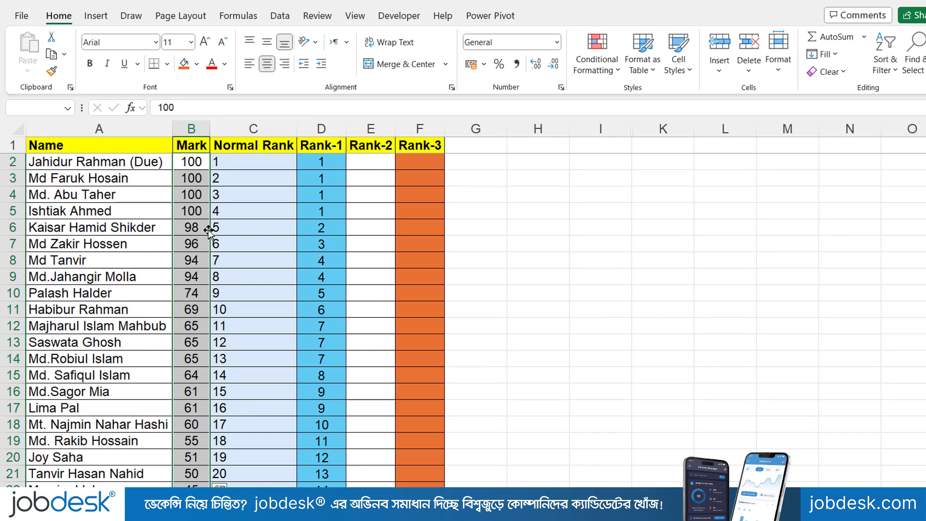
key("ctrl+c")
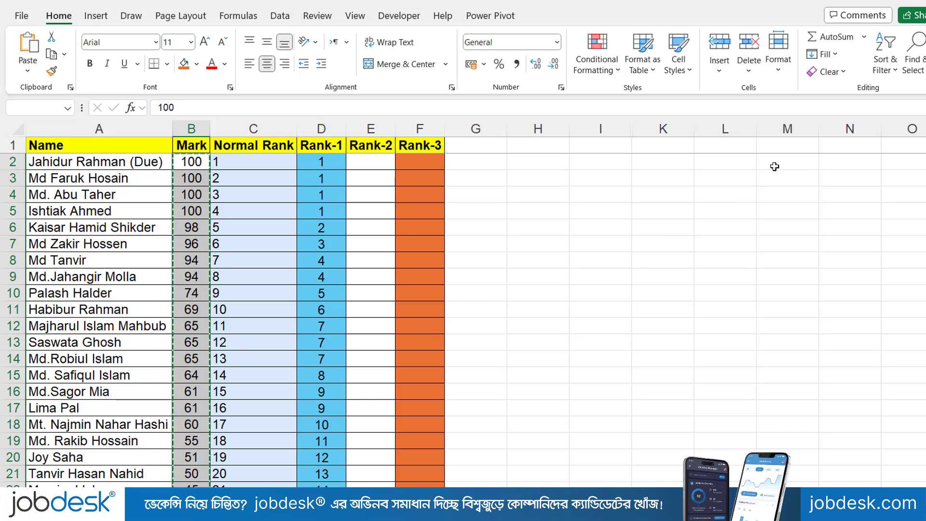
left_click(592, 160)
key("ctrl+v")
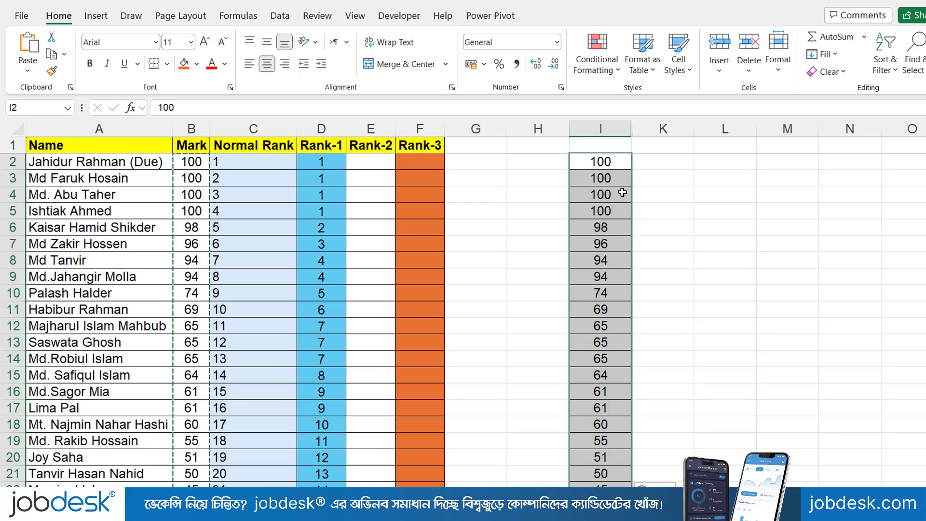
Remove the duplicate marks from column I, continuing with the current selection only and treating the data as having no header
left_click(281, 17)
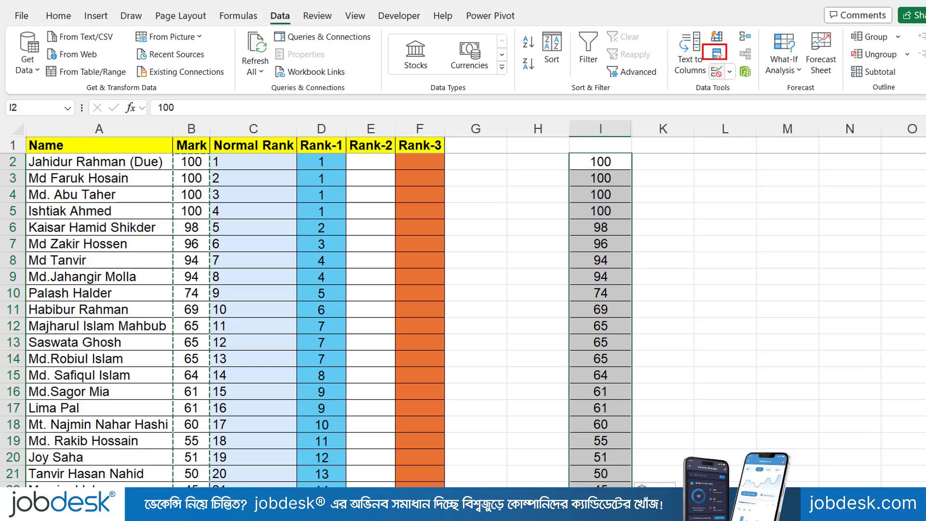
left_click(717, 54)
left_click_drag(315, 215, 410, 121)
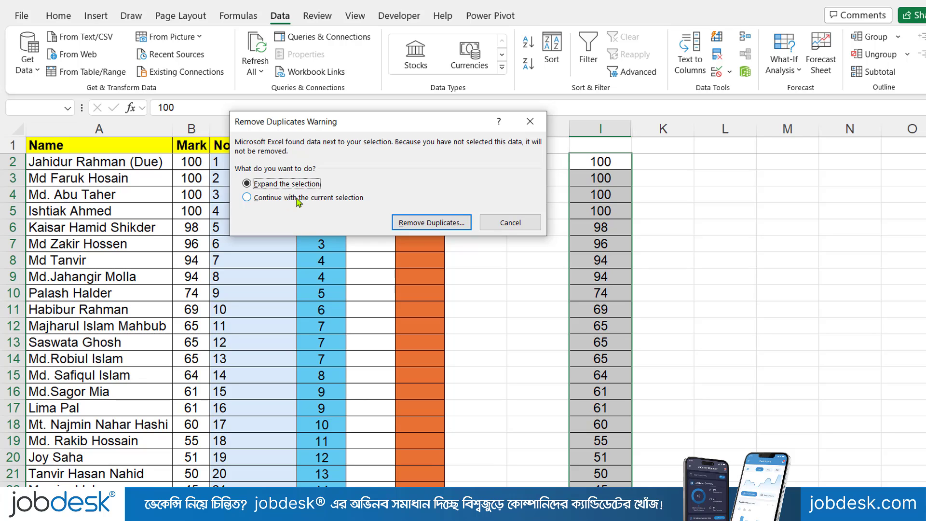
left_click(300, 199)
left_click(414, 224)
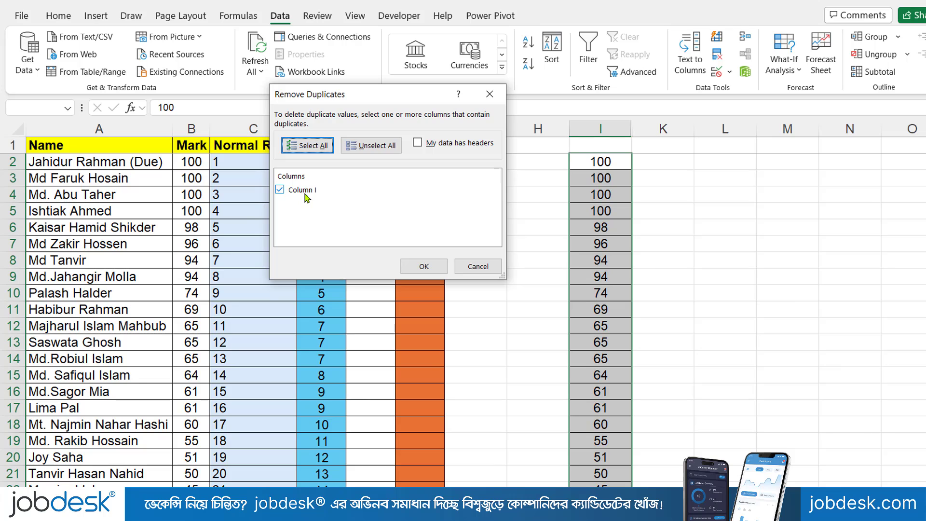
left_click(421, 266)
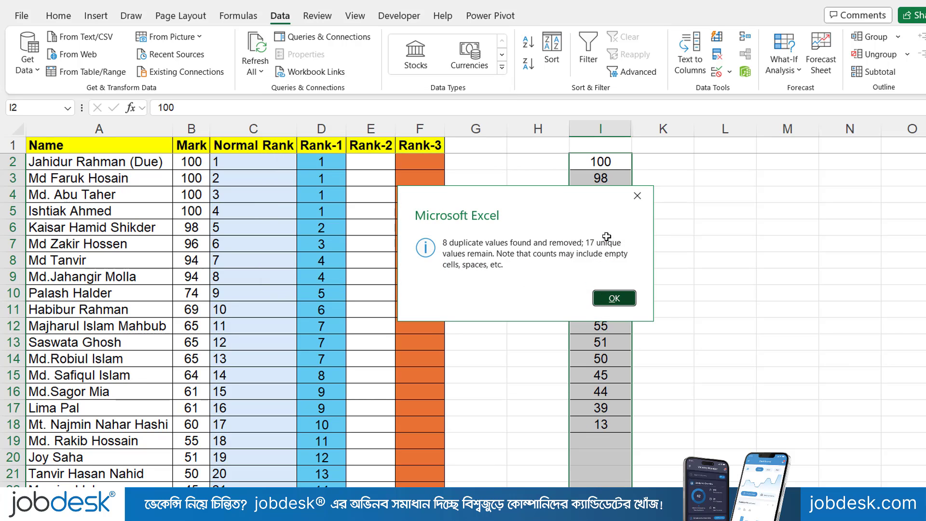
left_click(606, 300)
left_click(603, 227)
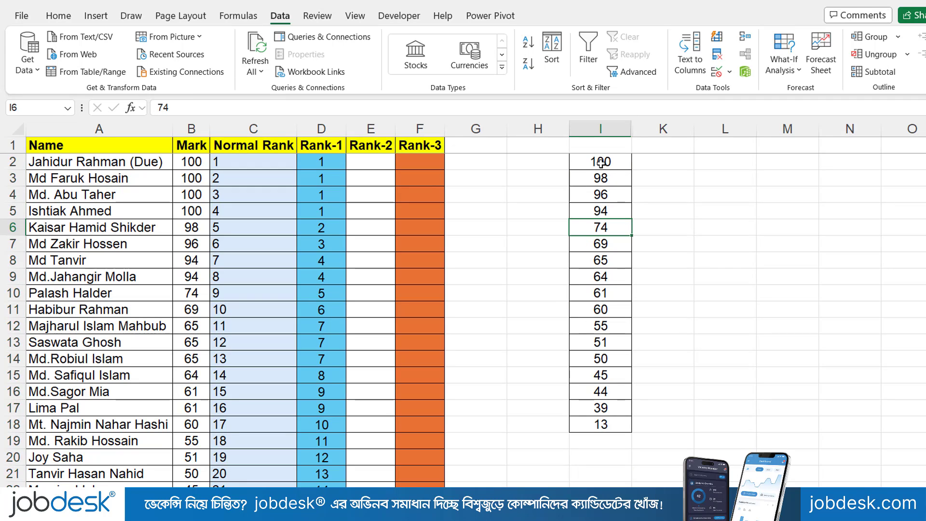
left_click_drag(601, 162, 605, 422)
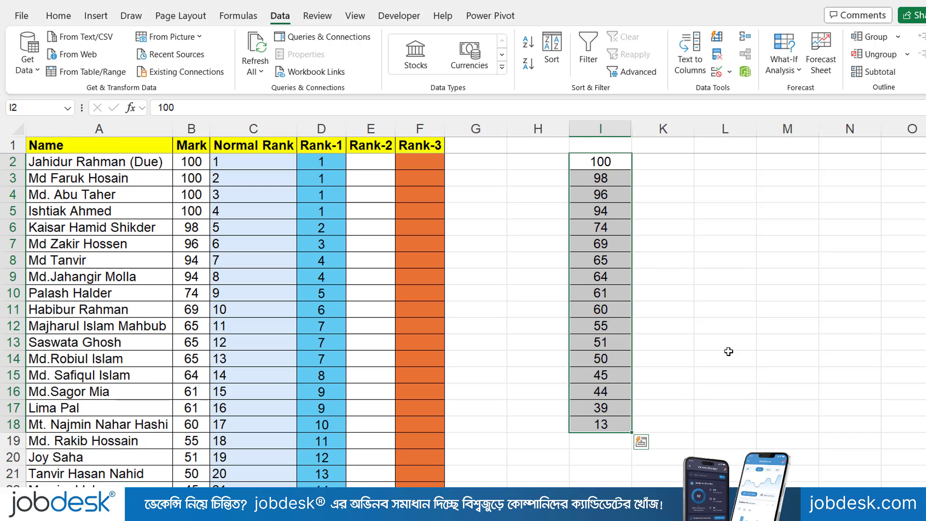
Enter =MATCH(B2,$I$2:$I$18,0) in E2 and fill it down the Rank-2 column
left_click(368, 167)
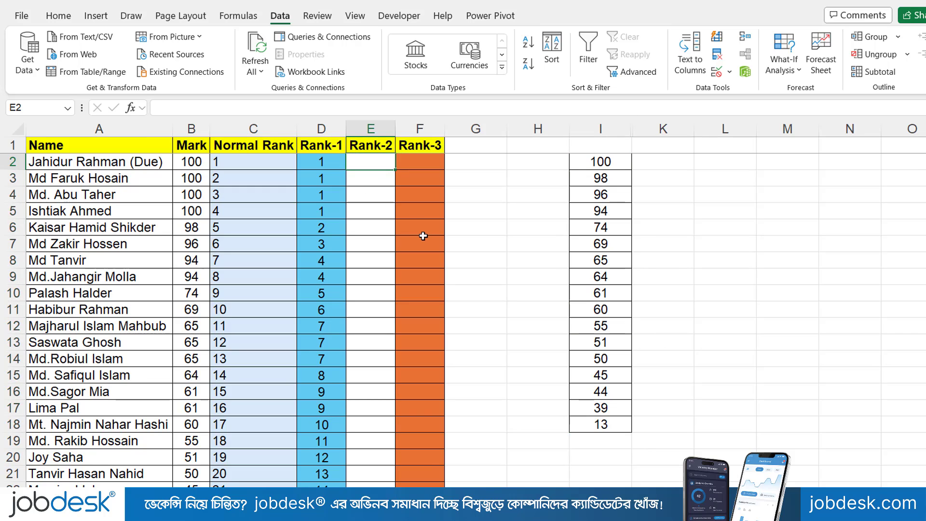
type("=")
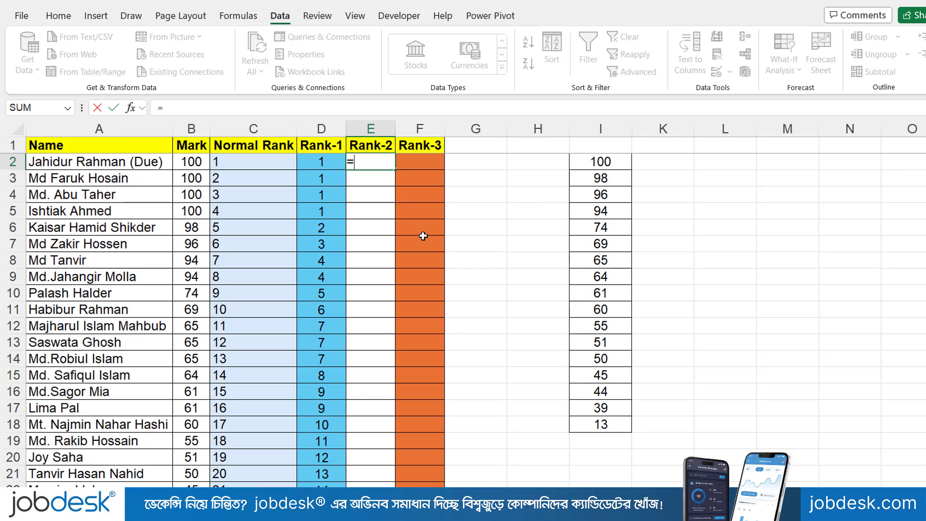
type("match")
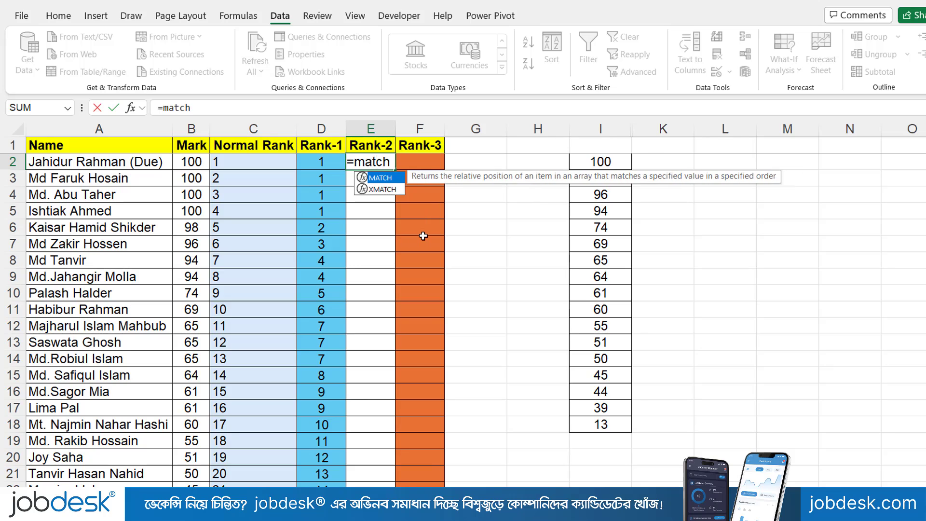
key("Tab")
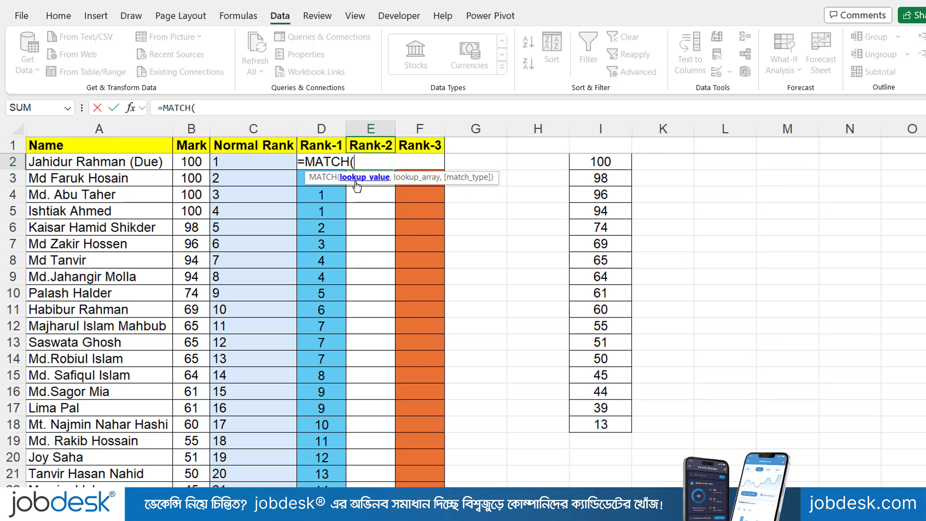
left_click(199, 164)
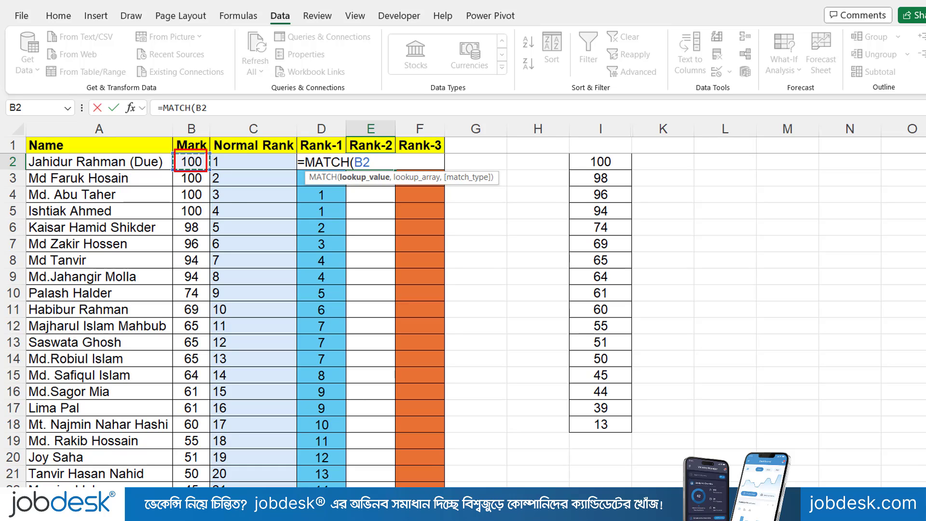
left_click_drag(207, 171, 233, 210)
key("Escape")
left_click(378, 162)
type(",")
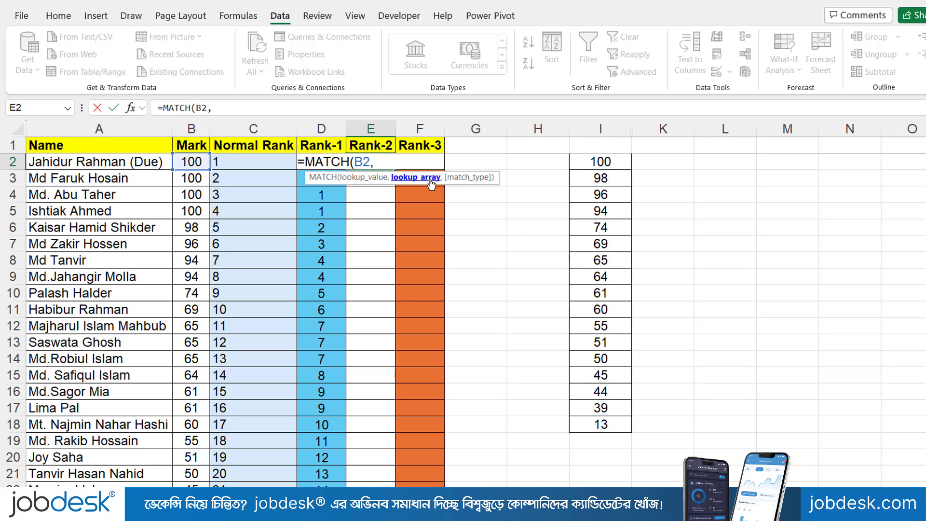
left_click_drag(601, 158, 599, 426)
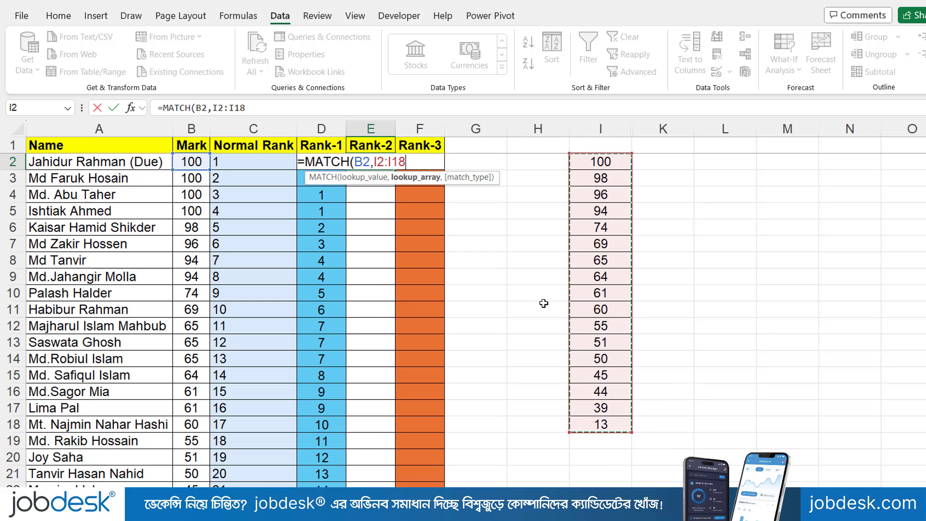
key("F4")
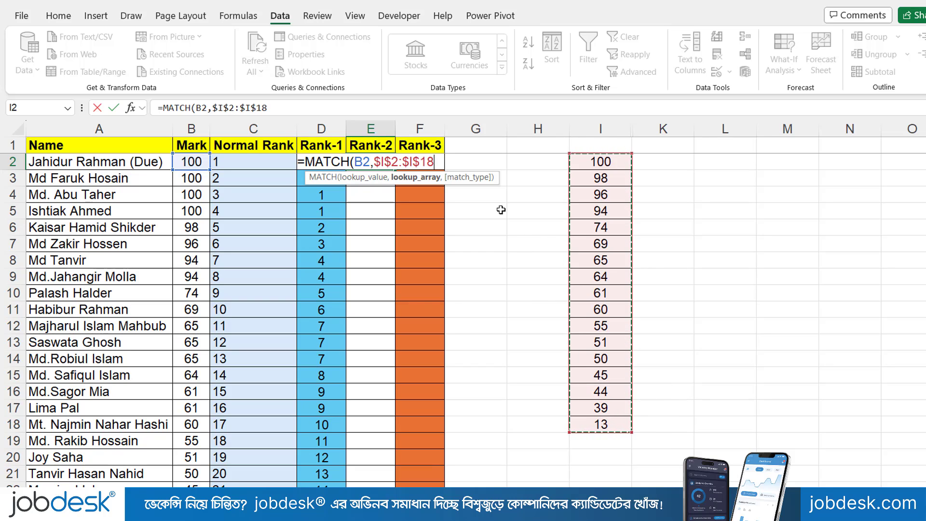
type(",")
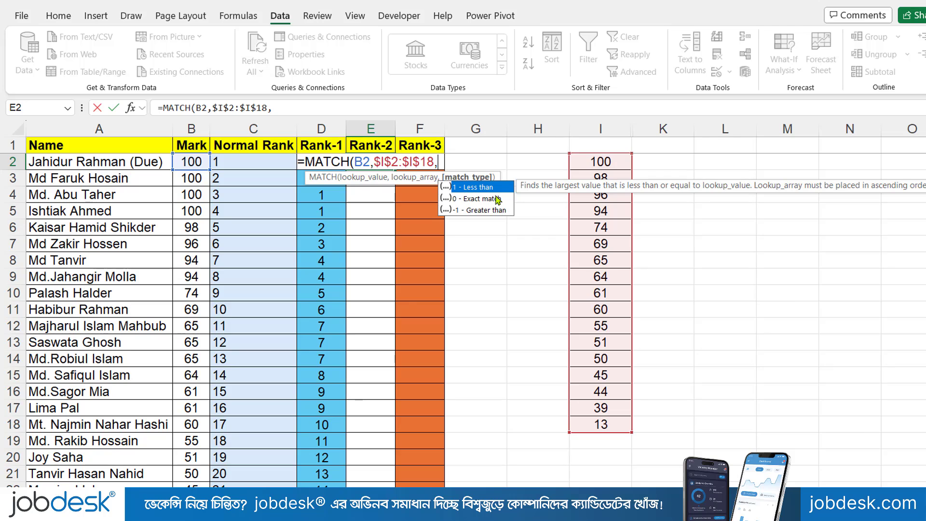
type("0)")
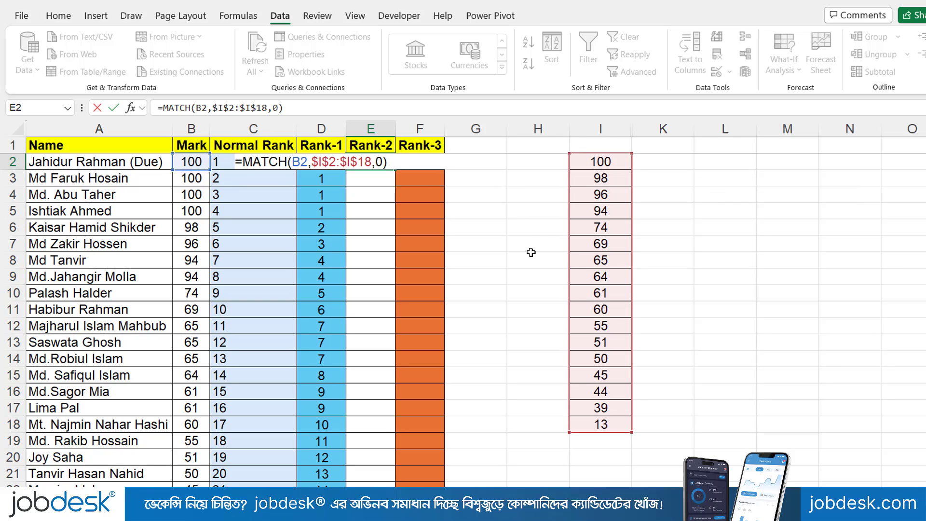
key("Return")
left_click(375, 161)
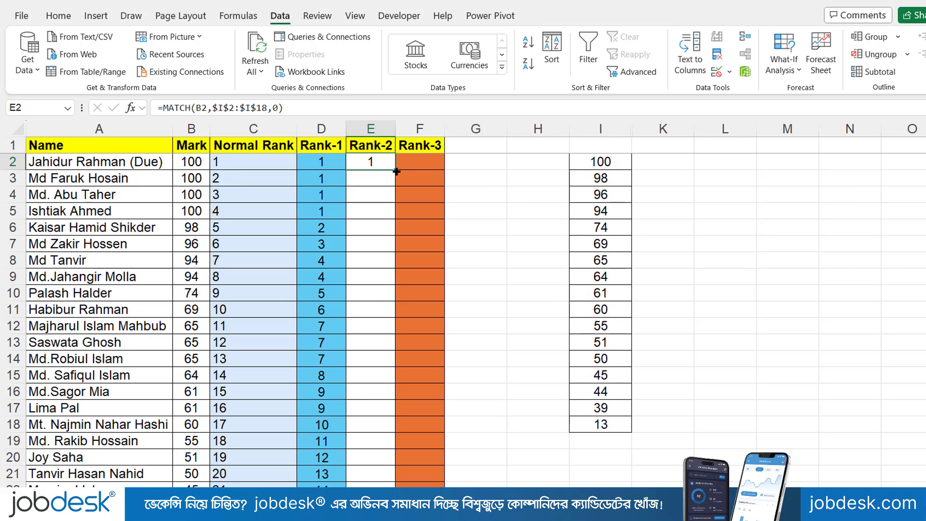
double_click(395, 170)
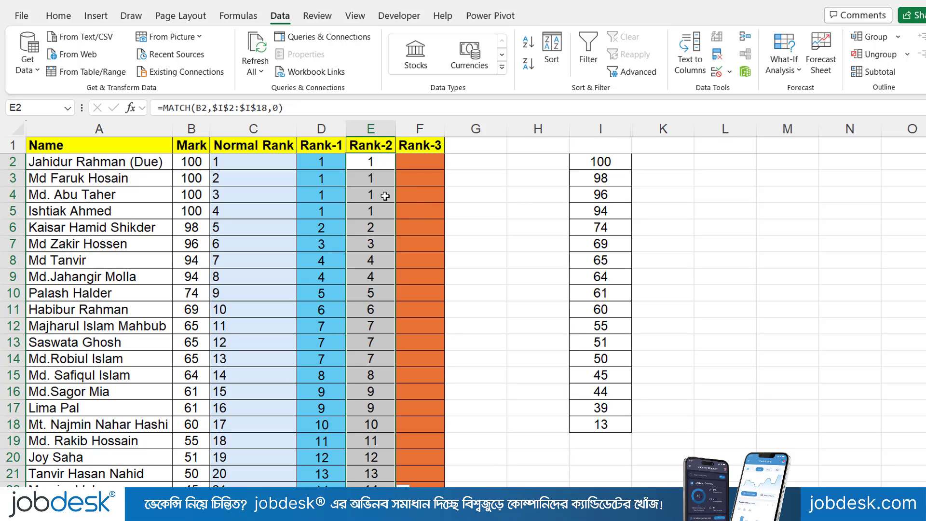
Check the Rank-2 results for tied marks, and compare the marks in column B with the unique list in I2:I18
left_click(381, 194)
left_click(375, 207)
left_click(374, 243)
left_click(375, 275)
left_click(371, 326)
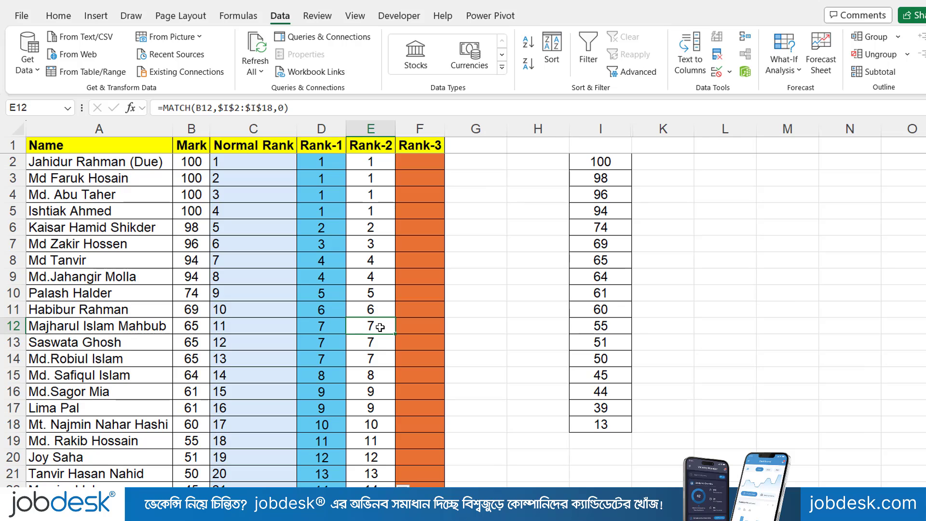
left_click_drag(193, 167, 193, 485)
left_click_drag(603, 161, 603, 424)
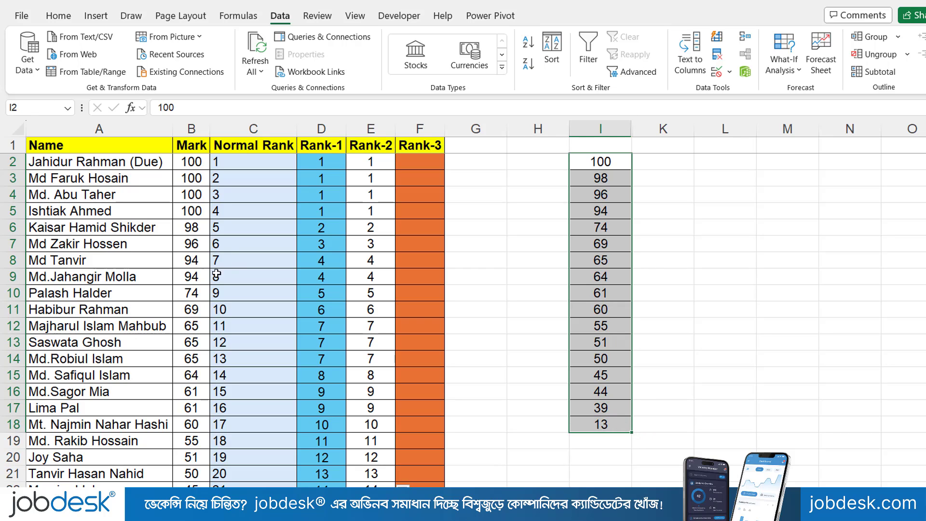
Set the mark in B7 to 65 and compare its Rank-2 result with those of the equal marks in rows 12 to 14
left_click(198, 248)
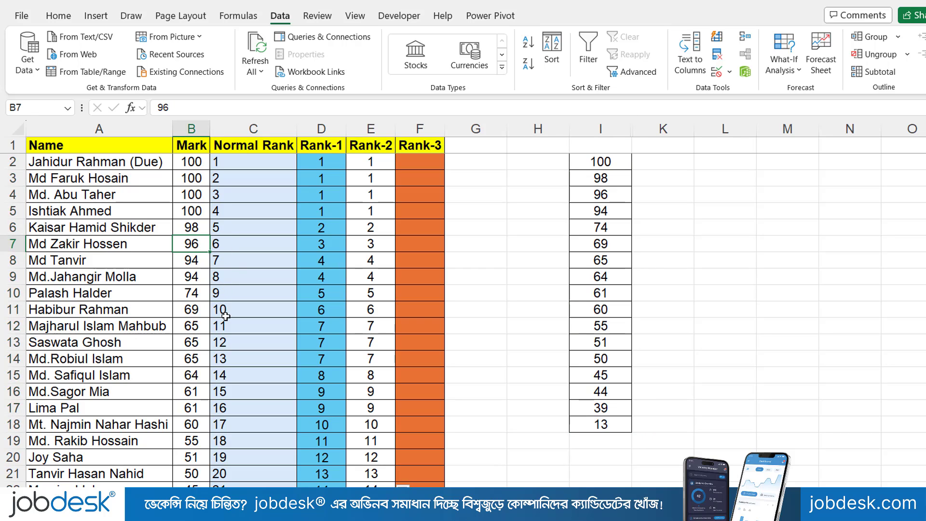
type("65")
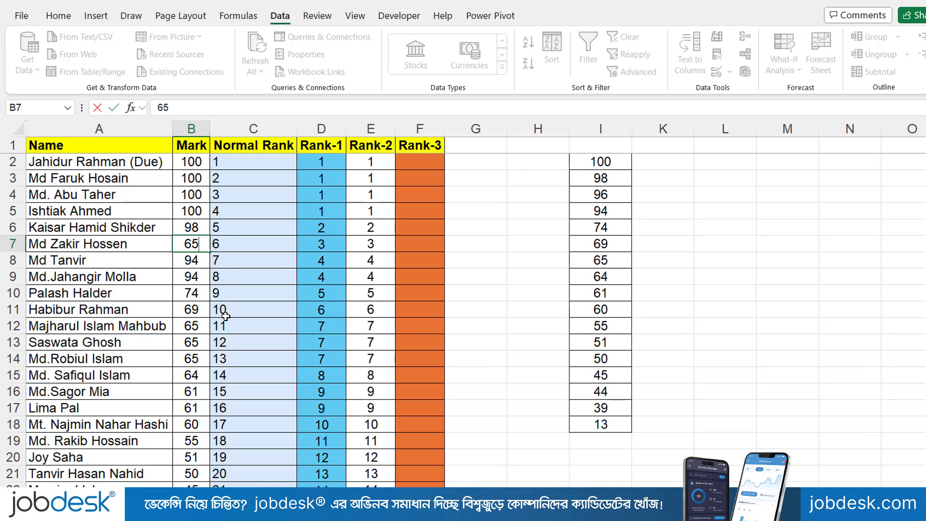
key("Return")
left_click(368, 244)
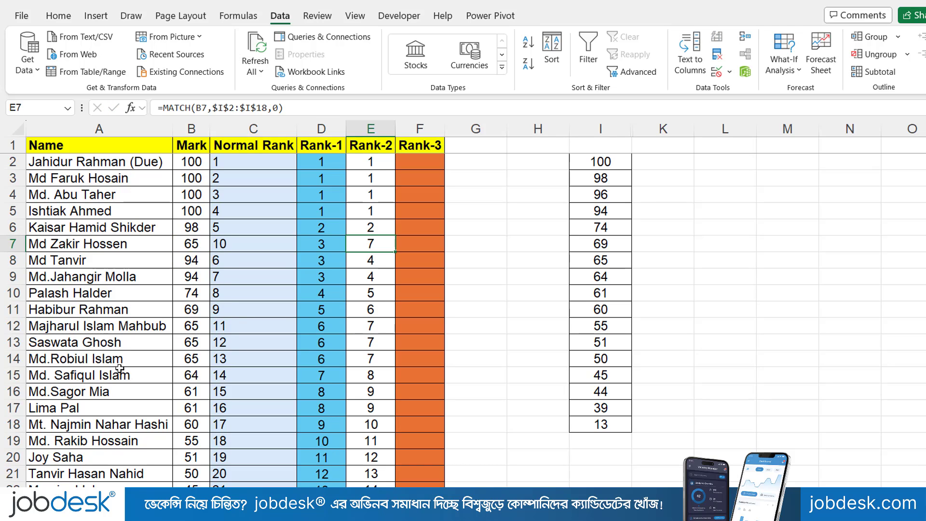
left_click_drag(181, 333, 193, 360)
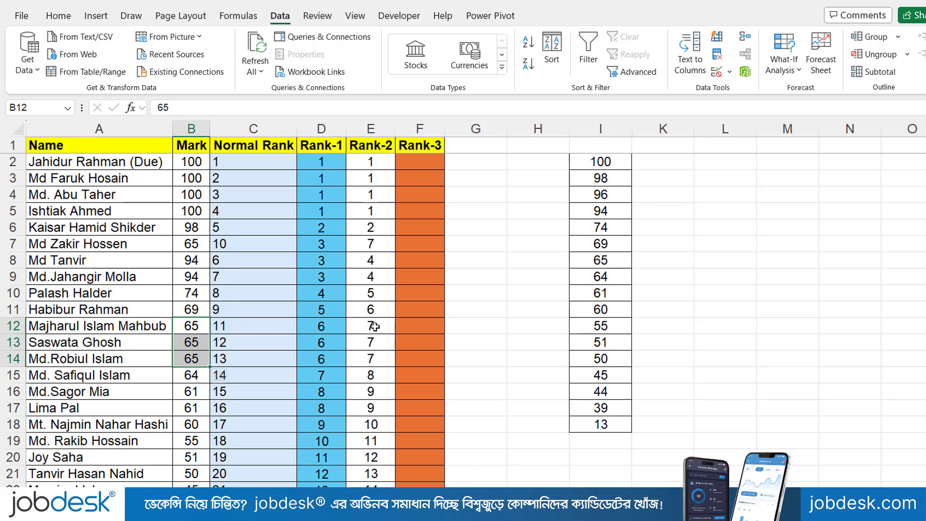
left_click_drag(374, 329, 377, 361)
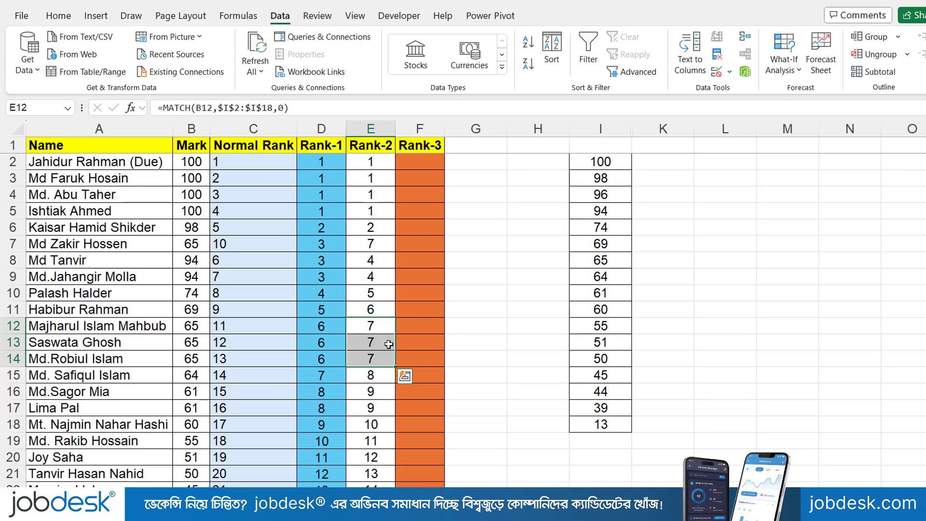
mouse_move(171, 150)
left_mouse_down()
mouse_move(207, 217)
mouse_move(206, 487)
left_mouse_up()
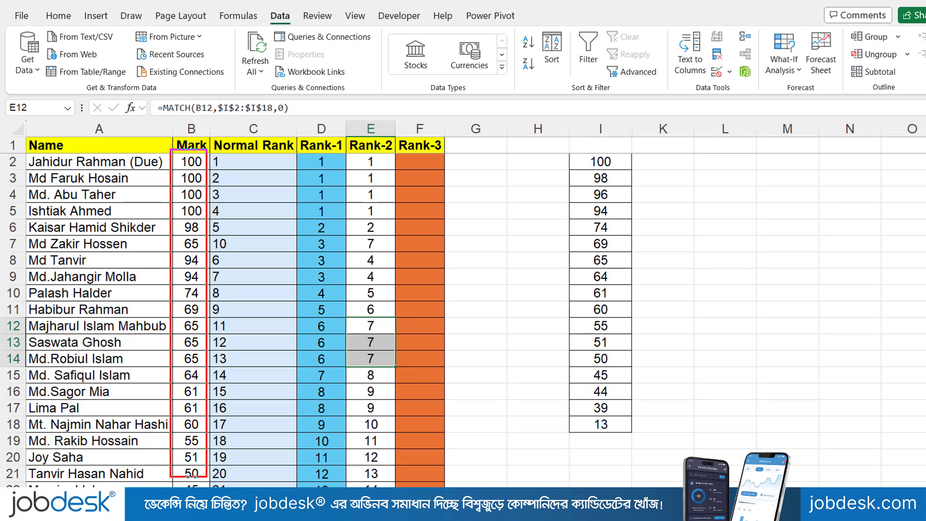
left_click_drag(584, 158, 620, 437)
left_click_drag(626, 361, 674, 413)
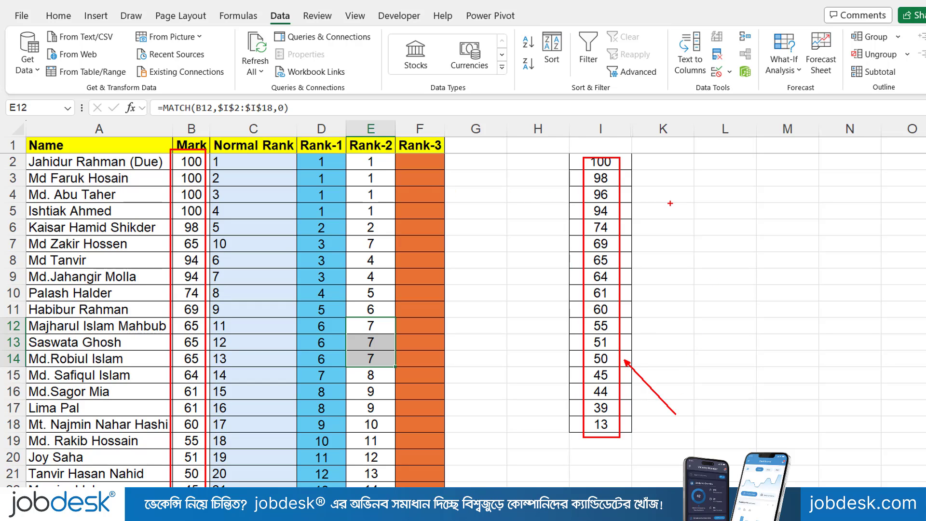
key("Escape")
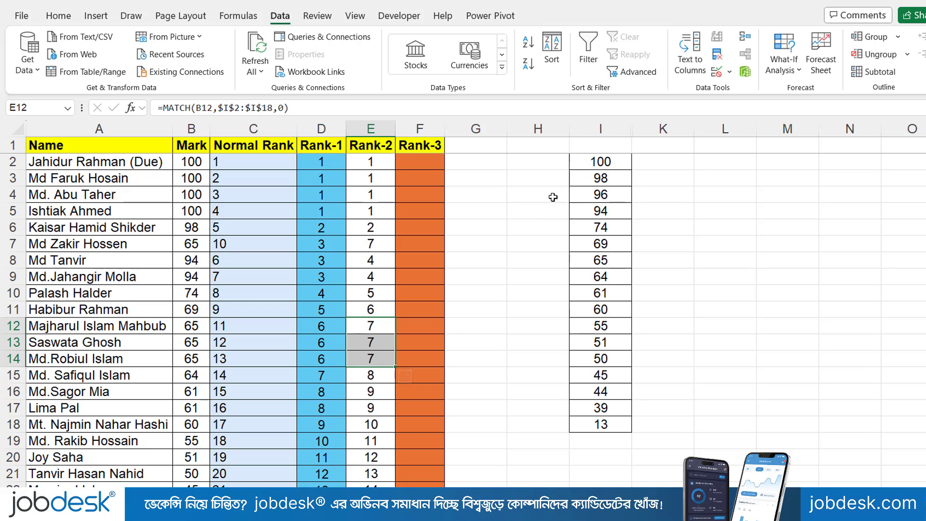
Hide the helper column I, as well as columns C through E with the Normal Rank, Rank-1 and Rank-2 results
left_click(611, 127)
right_click(612, 127)
left_click(639, 370)
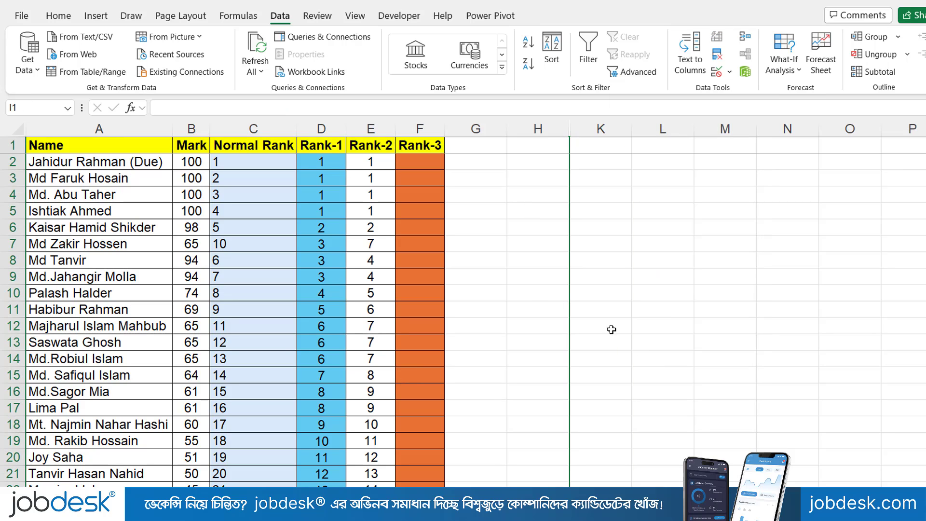
left_click(418, 162)
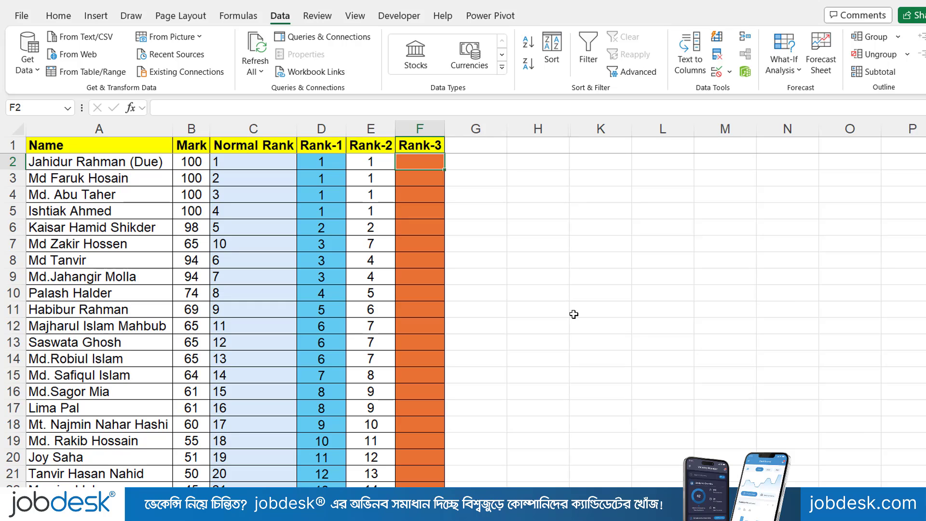
left_click_drag(279, 129, 389, 121)
right_click(388, 123)
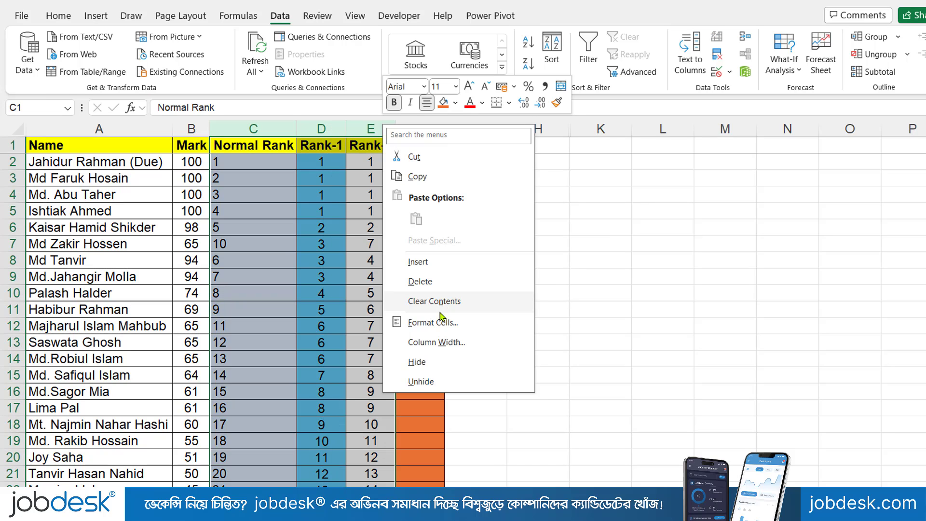
left_click(407, 358)
Align all Rank-3 cells from F2 downward to the left horizontally and to the top vertically
left_click(250, 167)
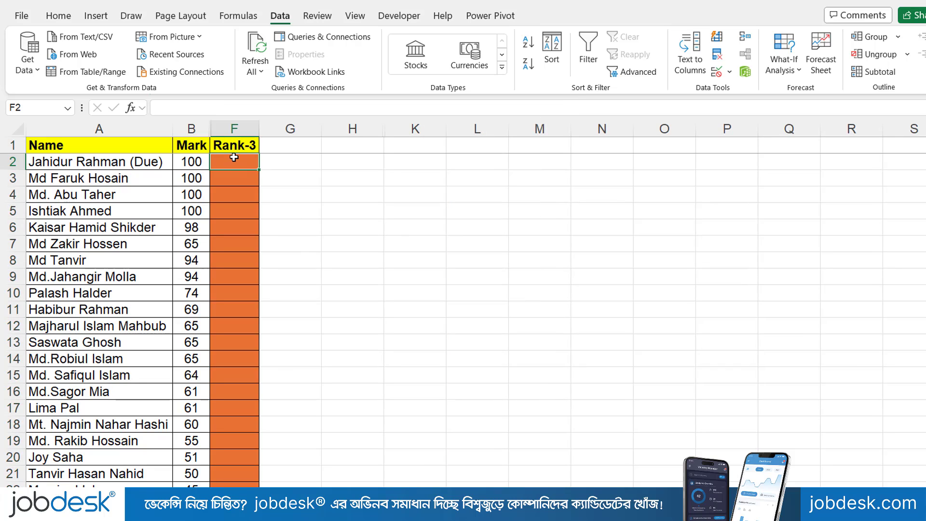
key("ctrl+shift+Down")
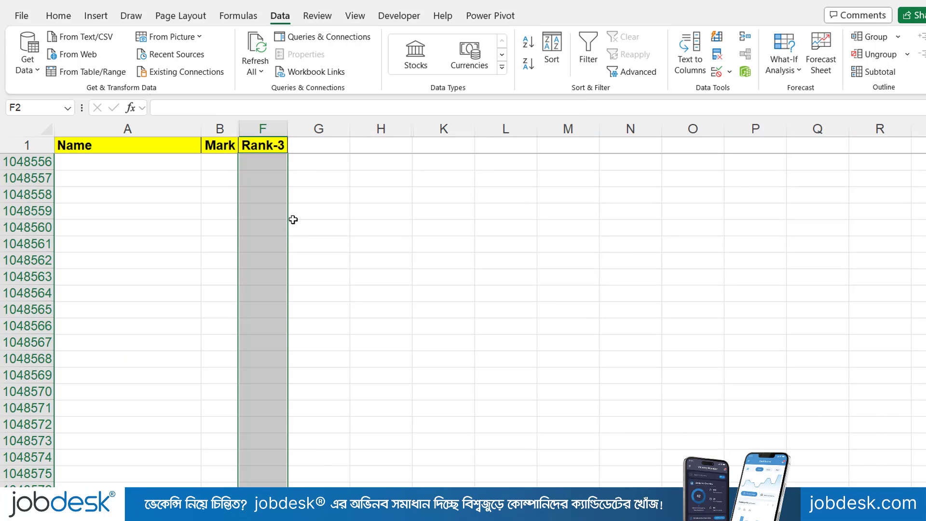
left_click(59, 16)
left_click(249, 64)
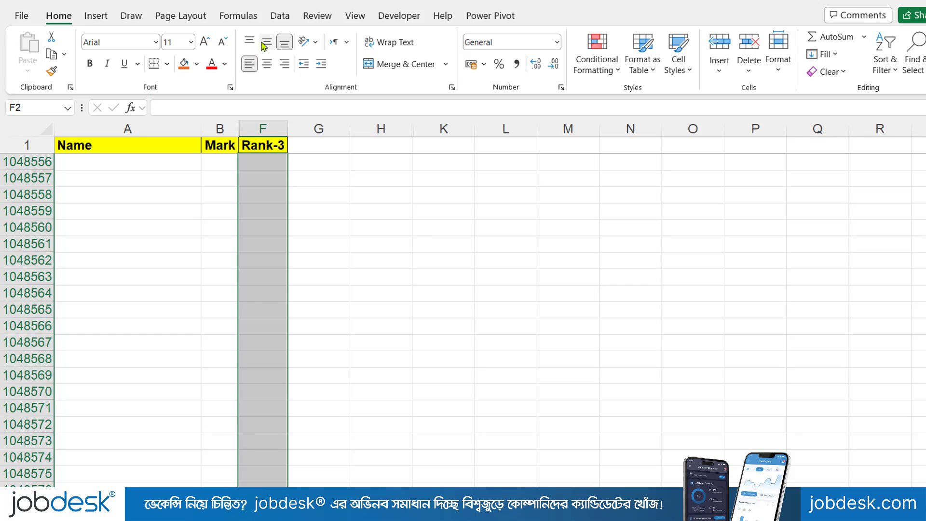
left_click(249, 42)
left_click(361, 199)
scroll(338, 200, "up", 4)
left_click(278, 166)
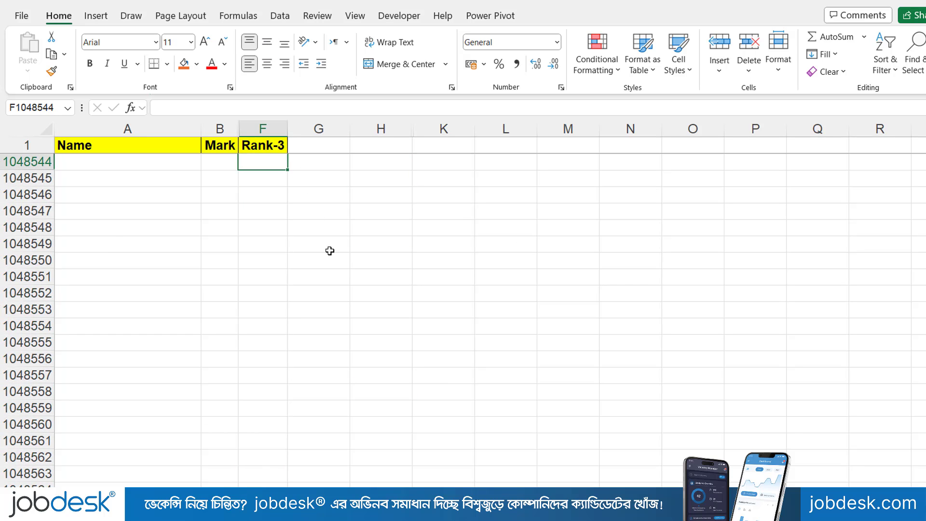
Return to the first Rank-3 cell, F2, and look over the marks in column B from B2 downward
key("ctrl+shift+Up")
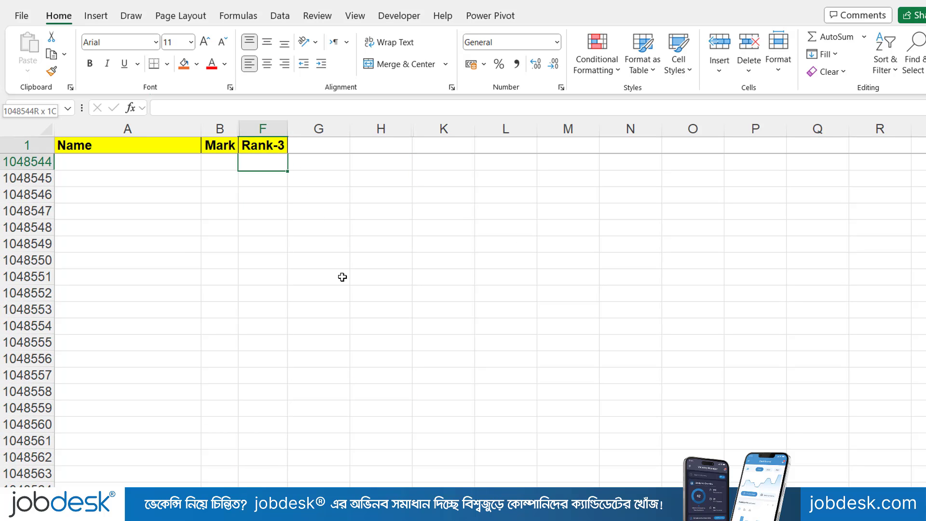
left_click(254, 146)
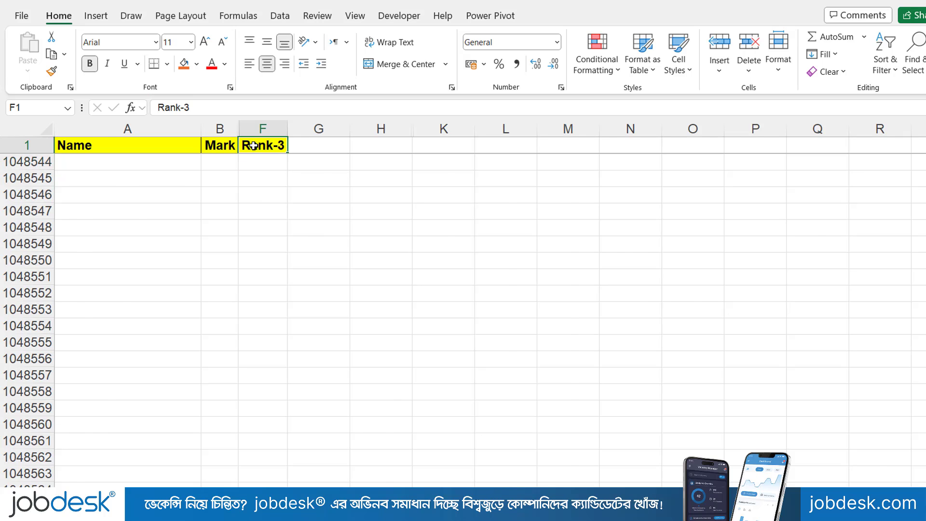
key("Down")
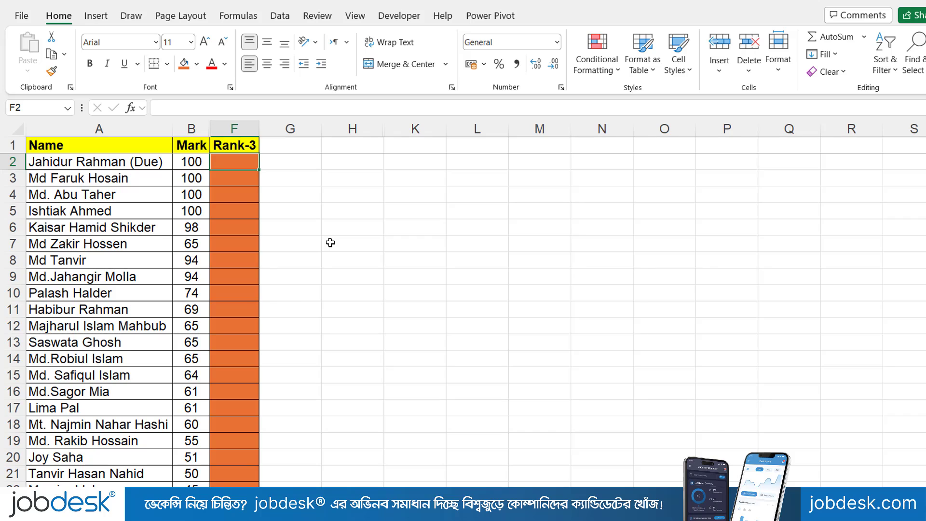
left_click_drag(198, 162, 193, 309)
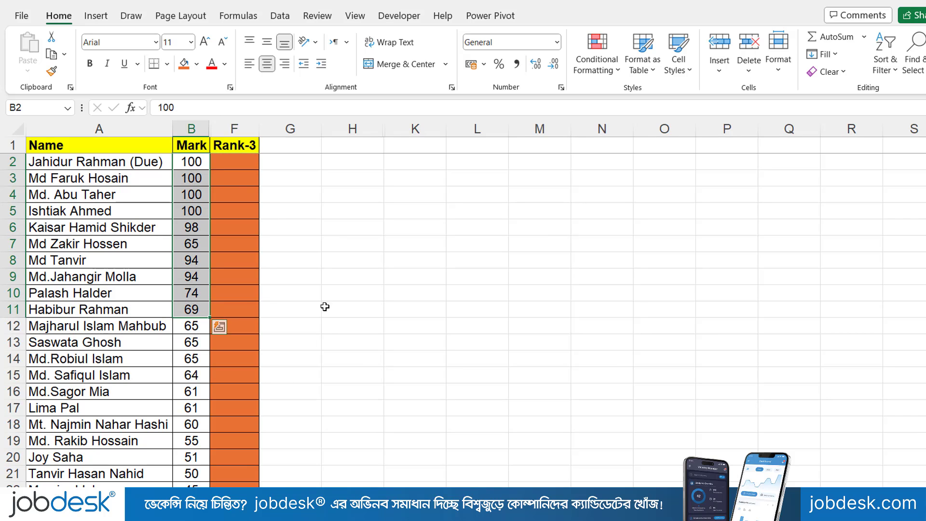
left_click(367, 160)
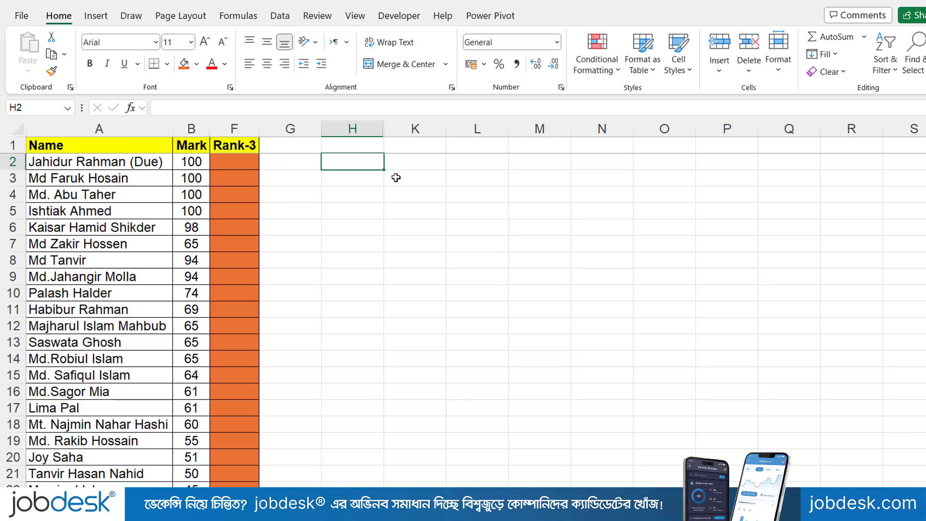
left_click_drag(197, 167, 195, 244)
Enter =UNIQUE(B2:B26) in H2 to list the marks without duplicates
left_click(368, 160)
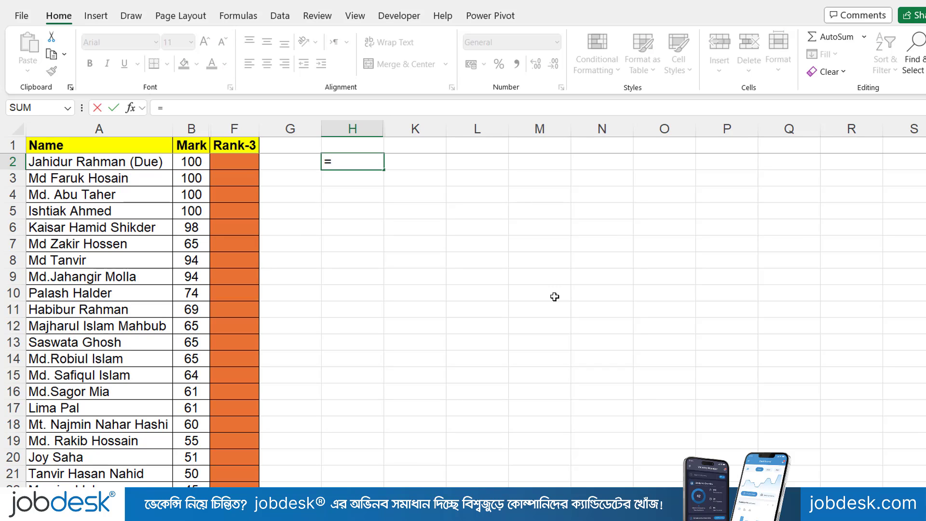
type("=uni")
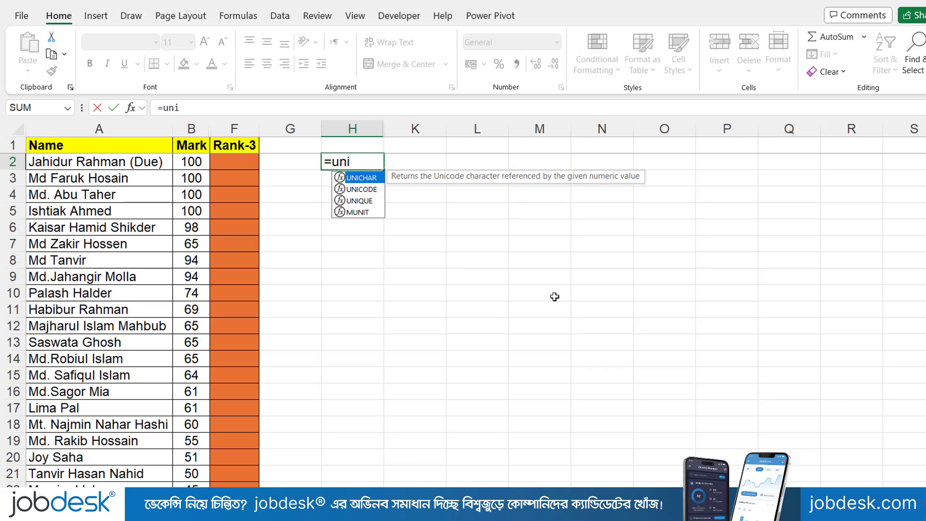
double_click(367, 201)
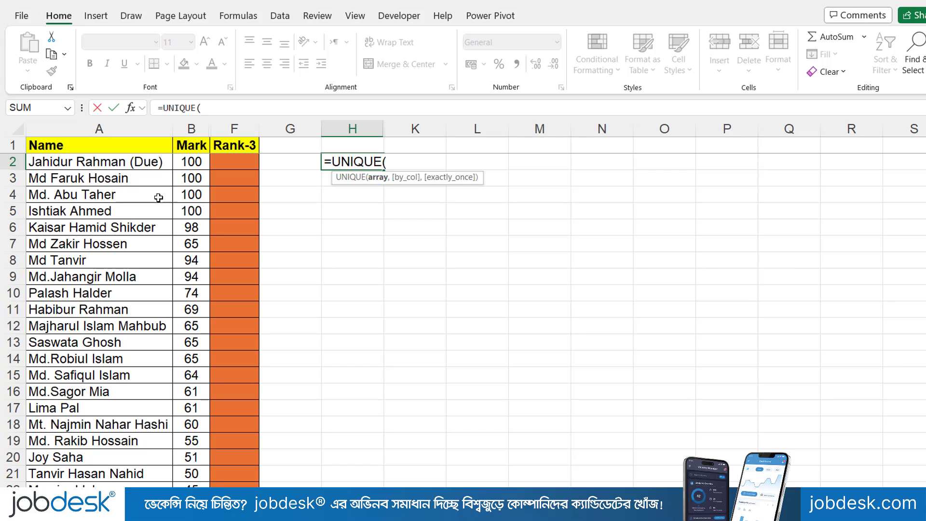
left_click(190, 159)
key("ctrl+shift+Down")
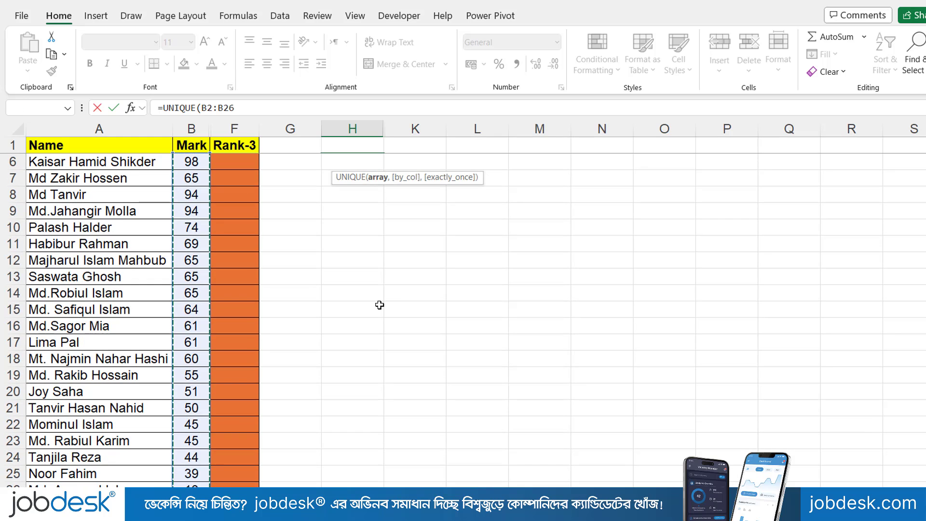
key("Return")
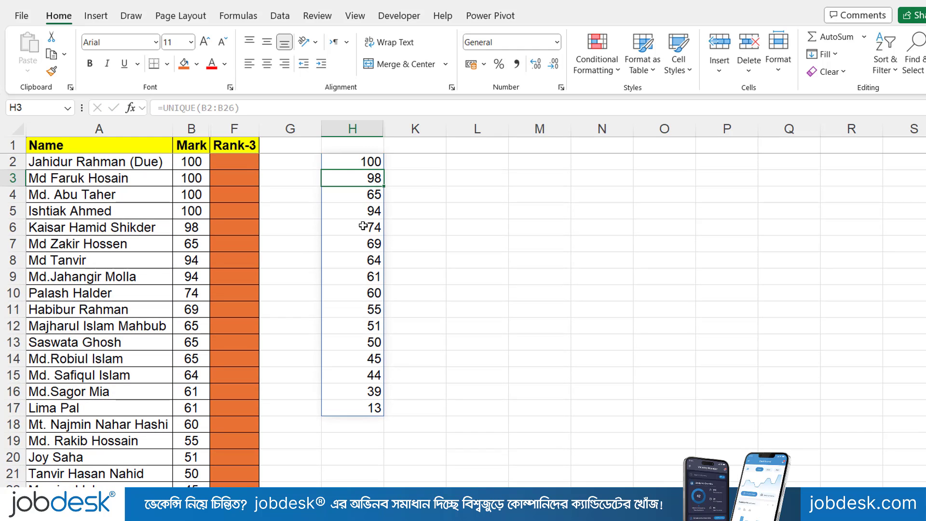
Enter =SORT(B2:B26,,-1,FALSE) in K2 to list the marks by row in descending order
left_click(435, 159)
type("=")
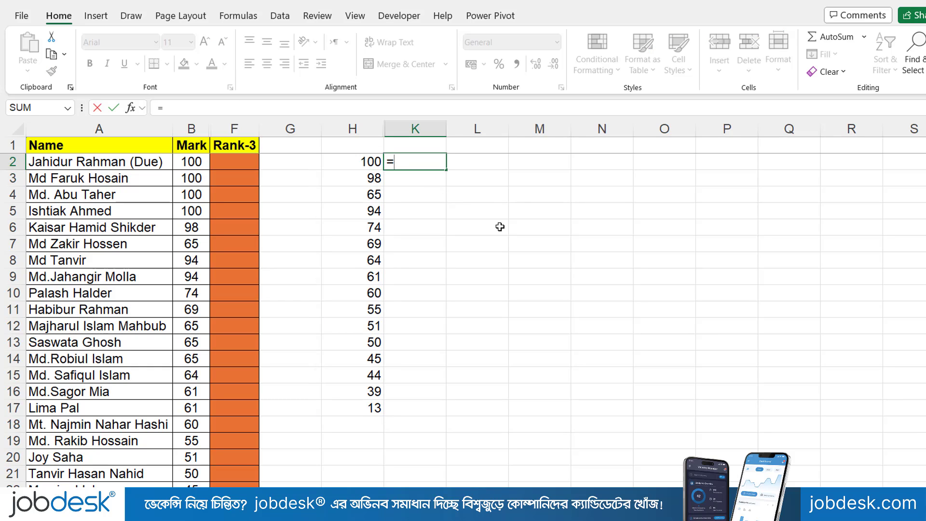
type("sor")
key("Tab")
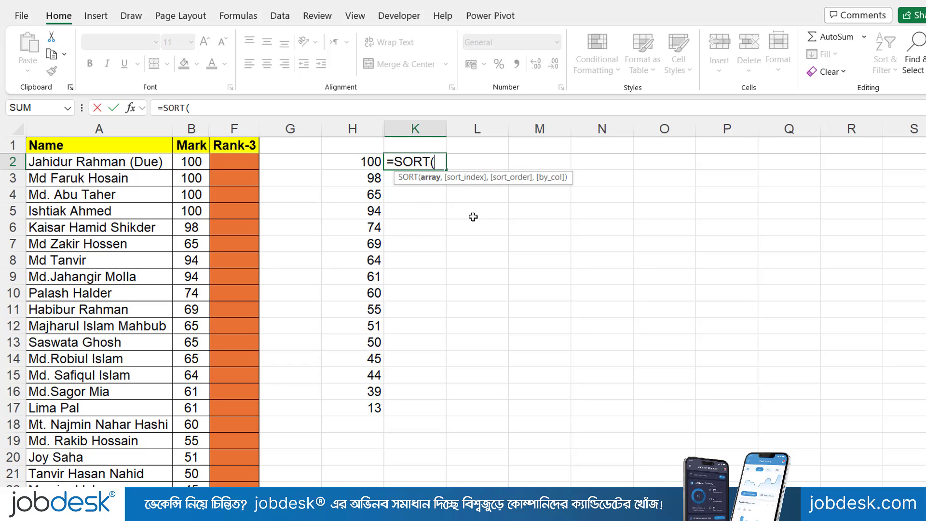
left_click(187, 163)
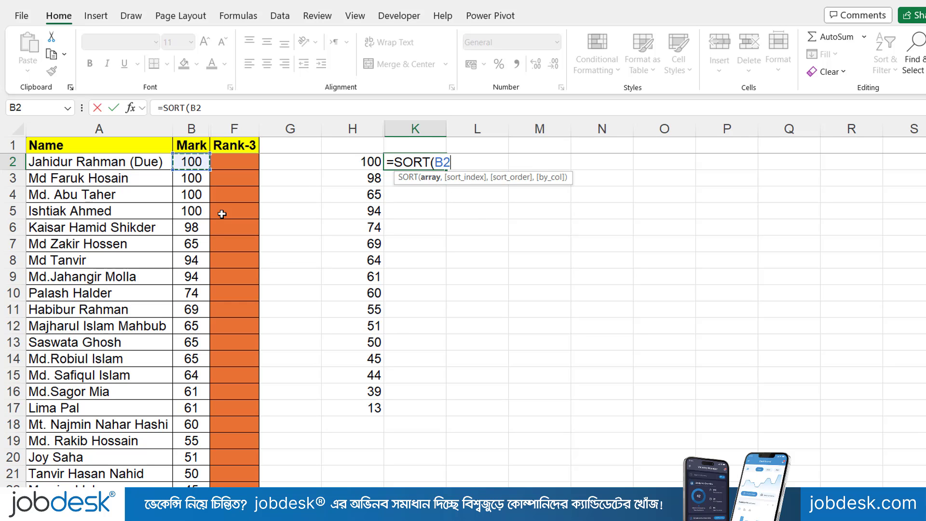
key("ctrl+shift+Down")
scroll(358, 266, "up", 2)
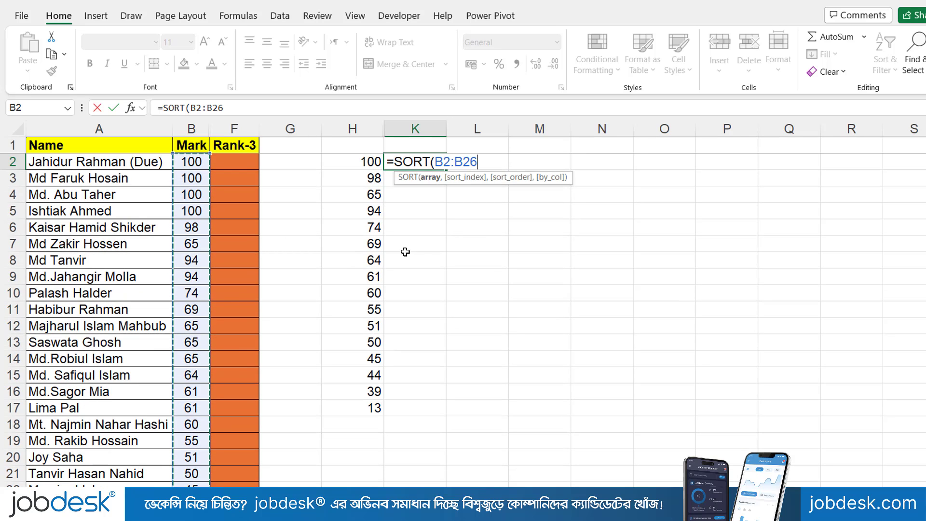
type(",")
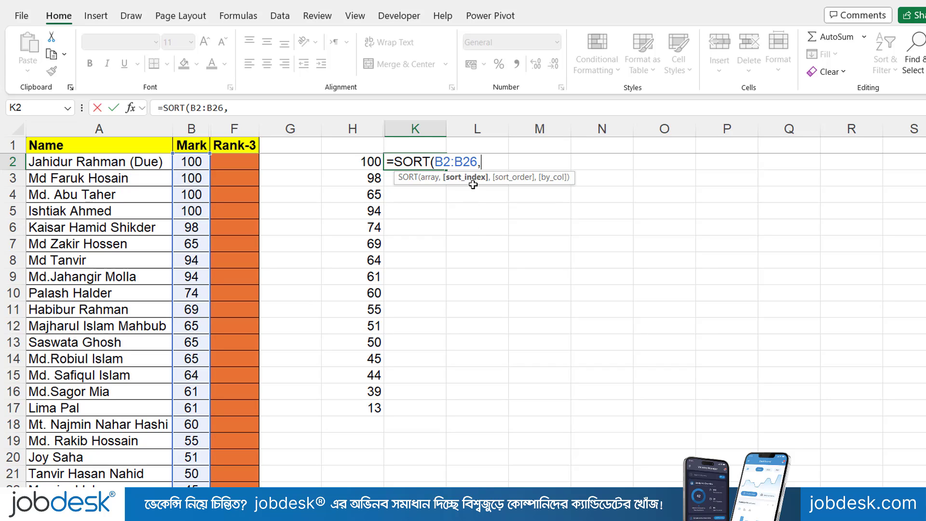
type(",")
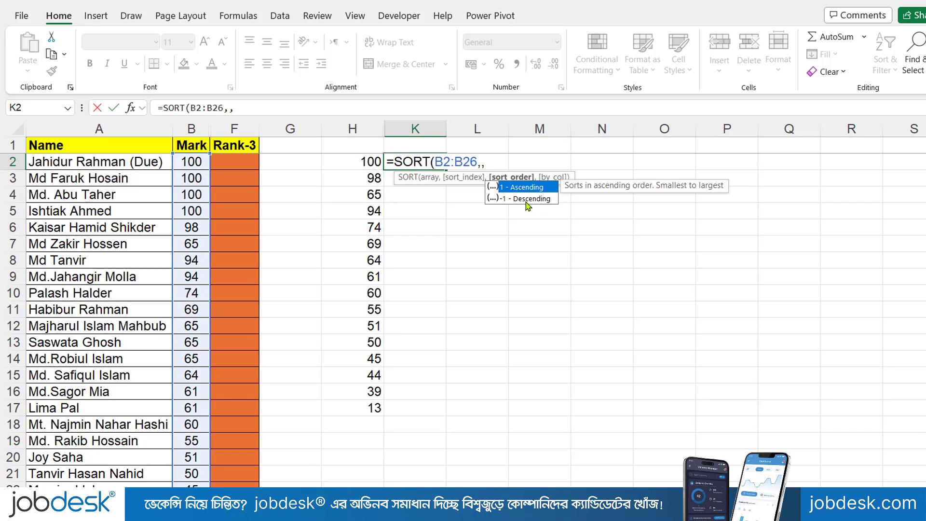
double_click(525, 201)
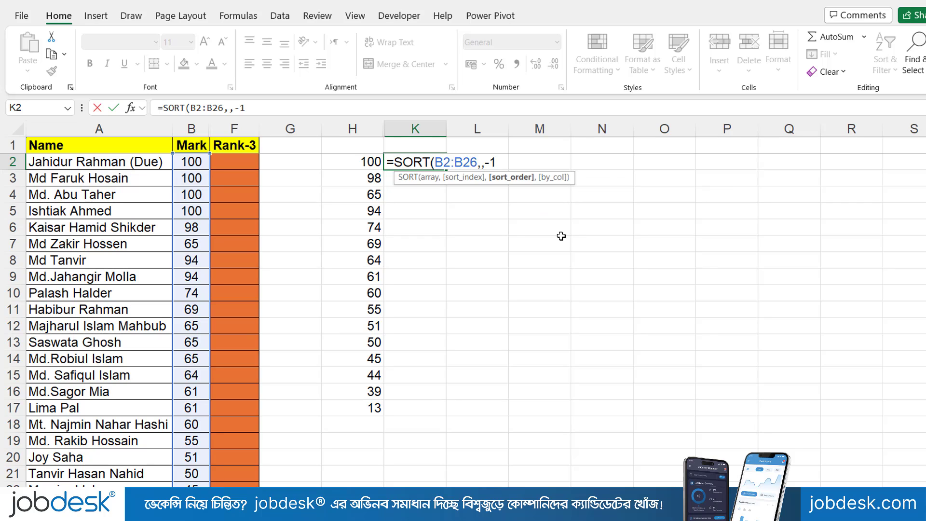
type(",")
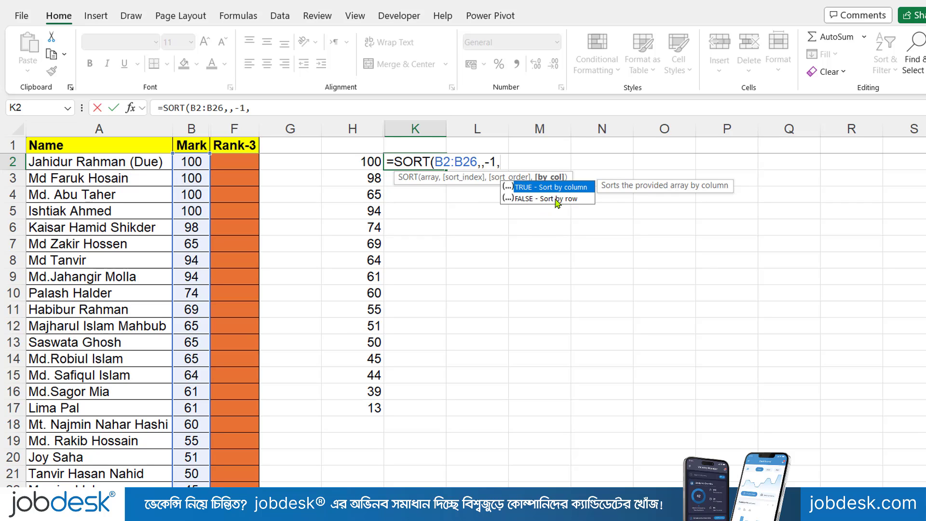
double_click(555, 199)
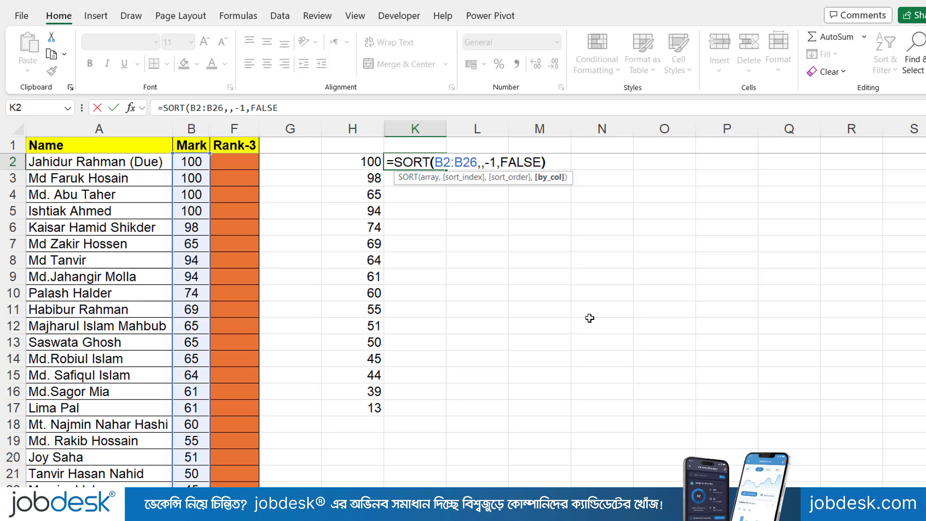
type(")")
key("Return")
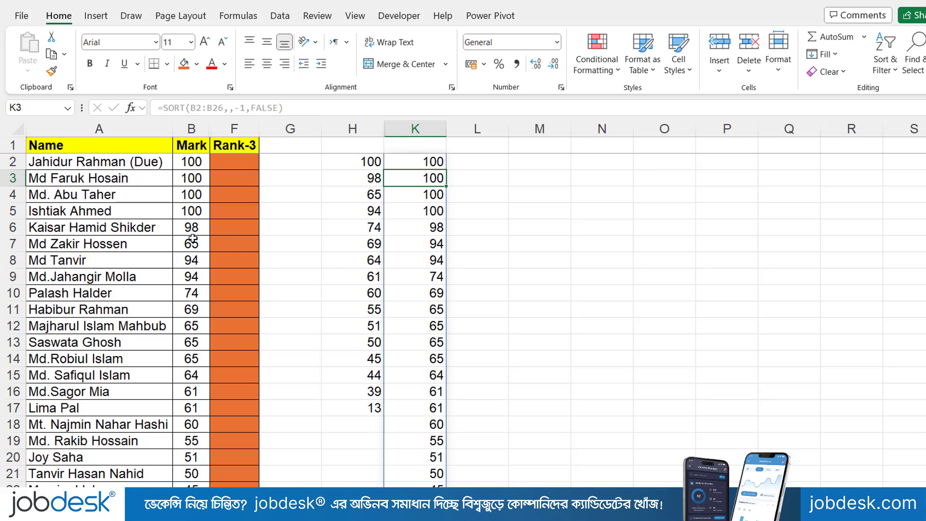
Set the mark in B2 to 85 and check how the SORT list in column K and the UNIQUE list in column H respond
left_click(192, 163)
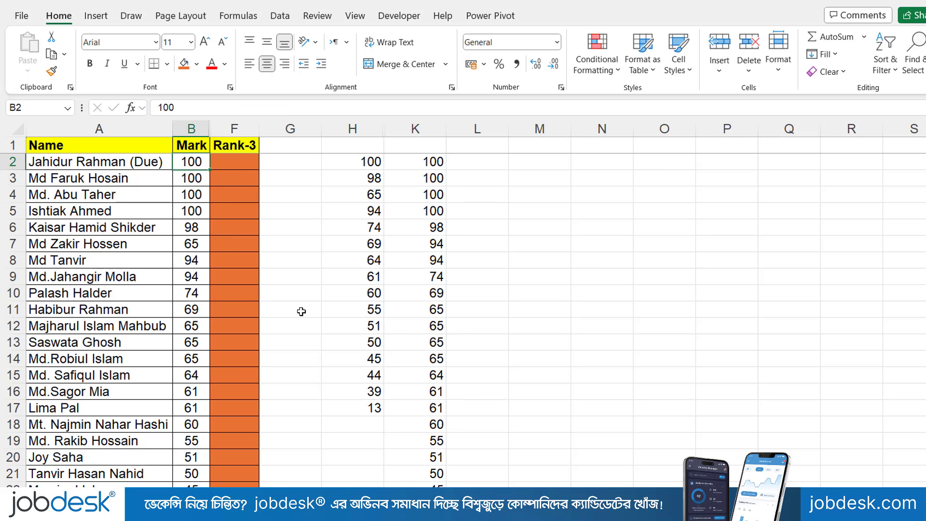
type("85")
left_click(422, 242)
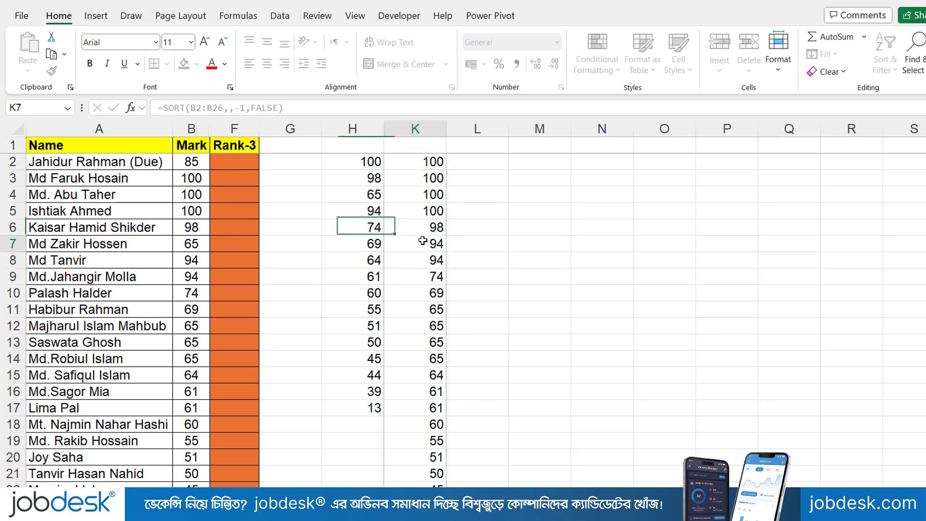
left_click(436, 168)
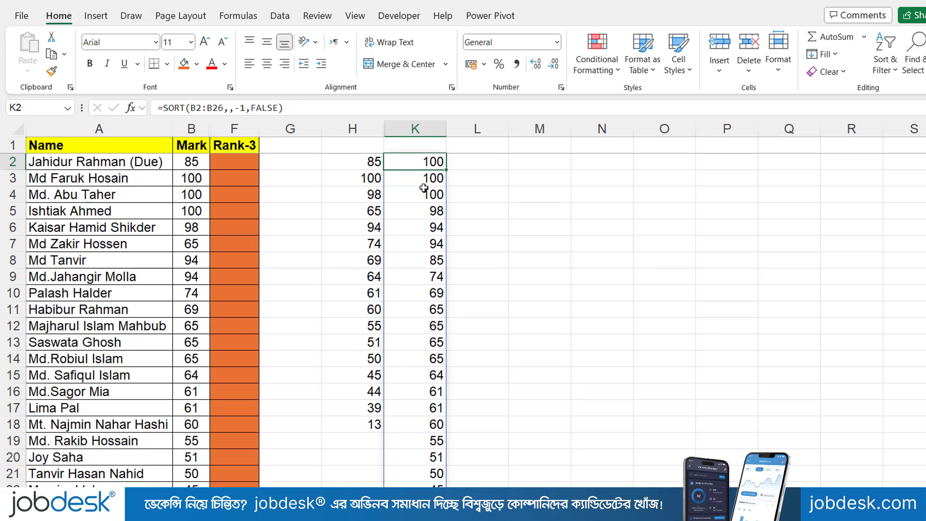
left_click(364, 167)
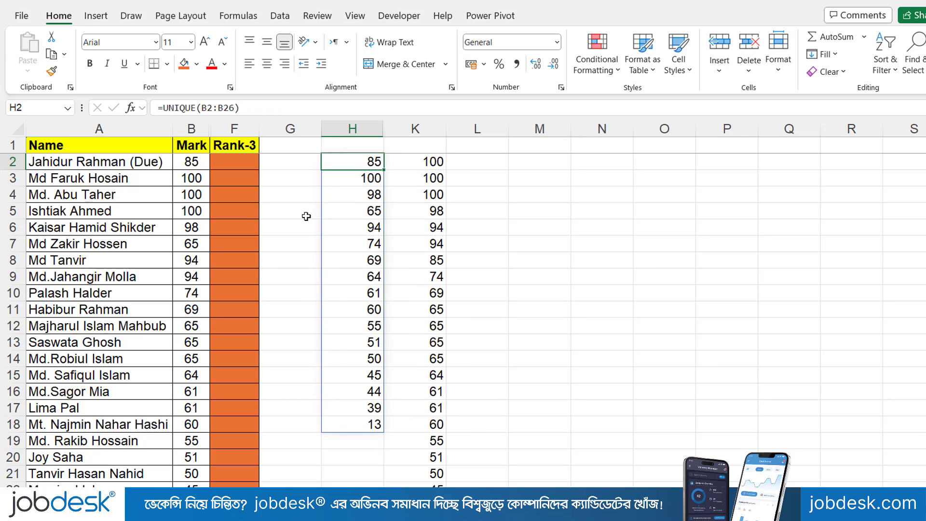
Set the mark in B3 to 99.5 and check its place in the UNIQUE list in column H
left_click(196, 180)
type("99.")
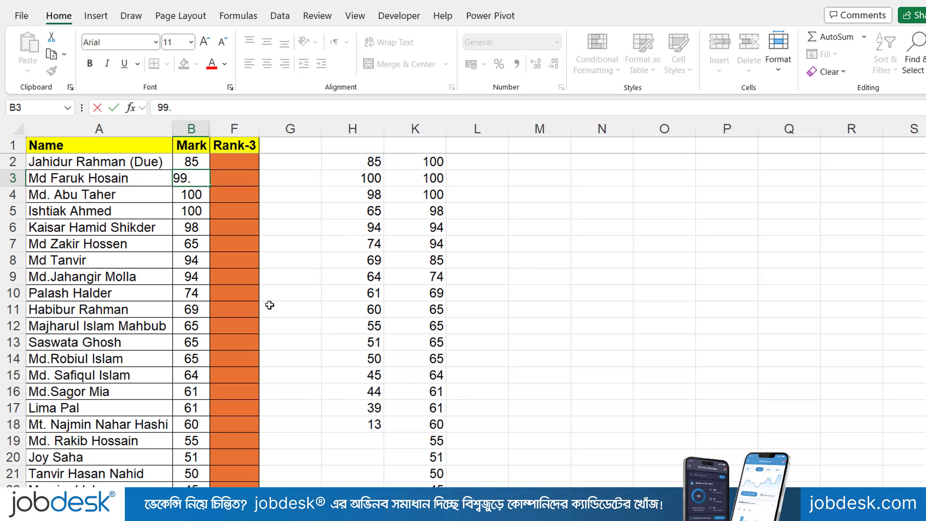
type("5")
key("Return")
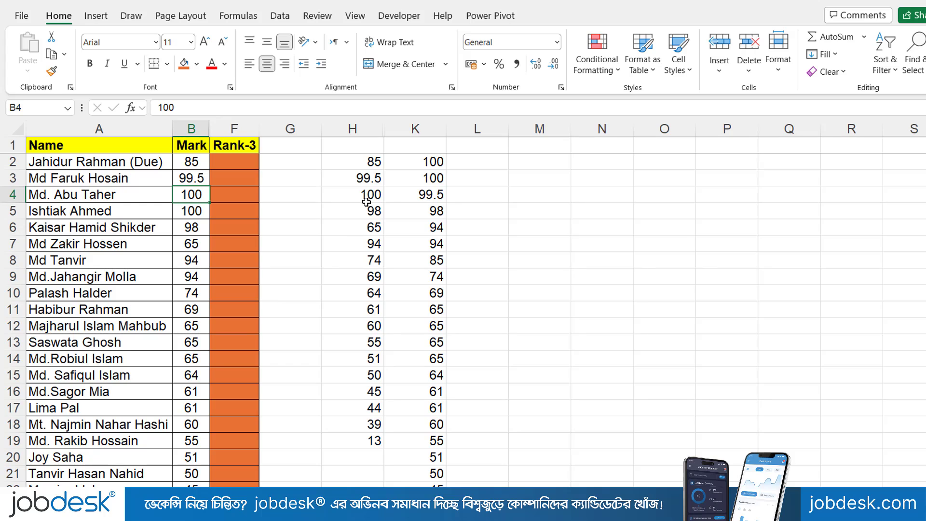
left_click(361, 182)
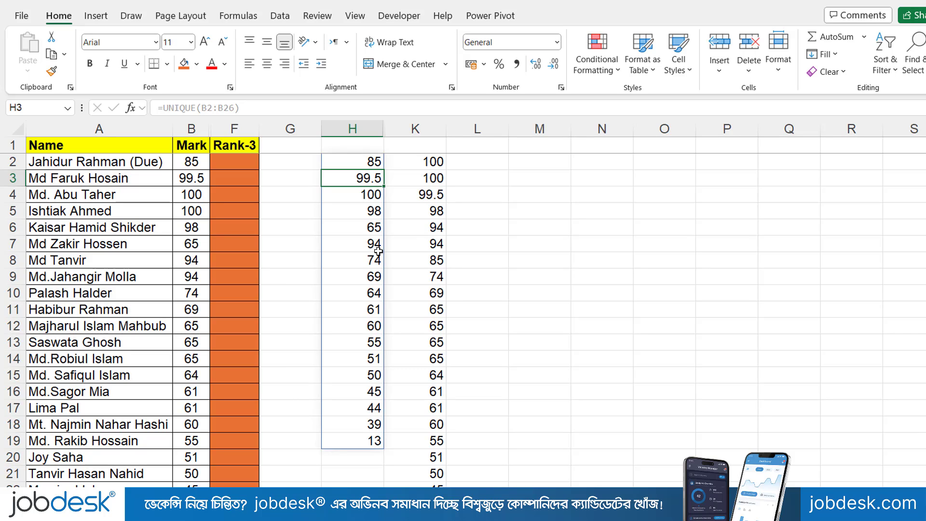
Start a MATCH formula in F2 with B2 as the lookup value
left_click(230, 165)
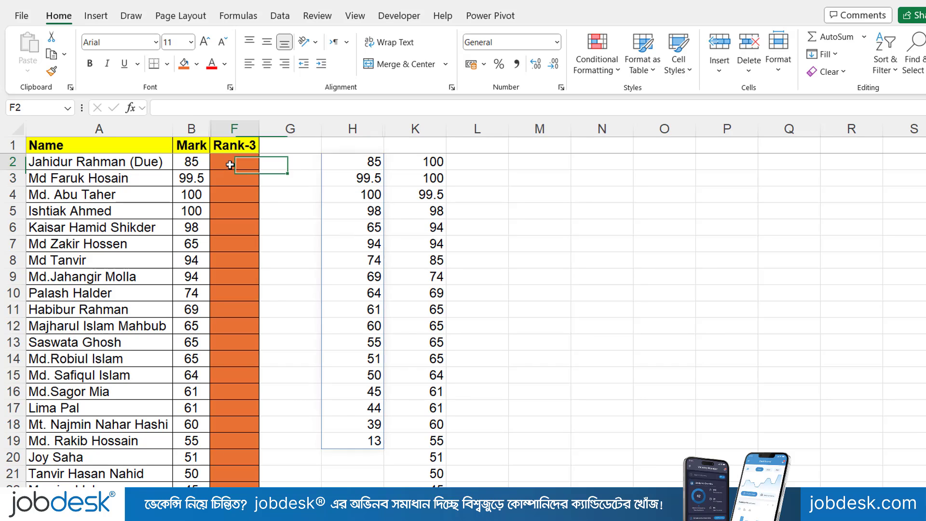
type("=")
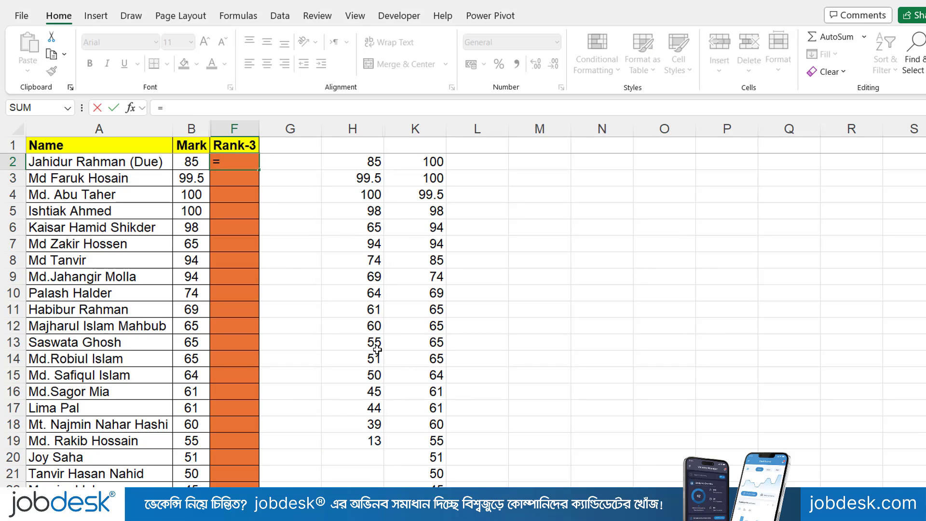
type("matc")
key("Tab")
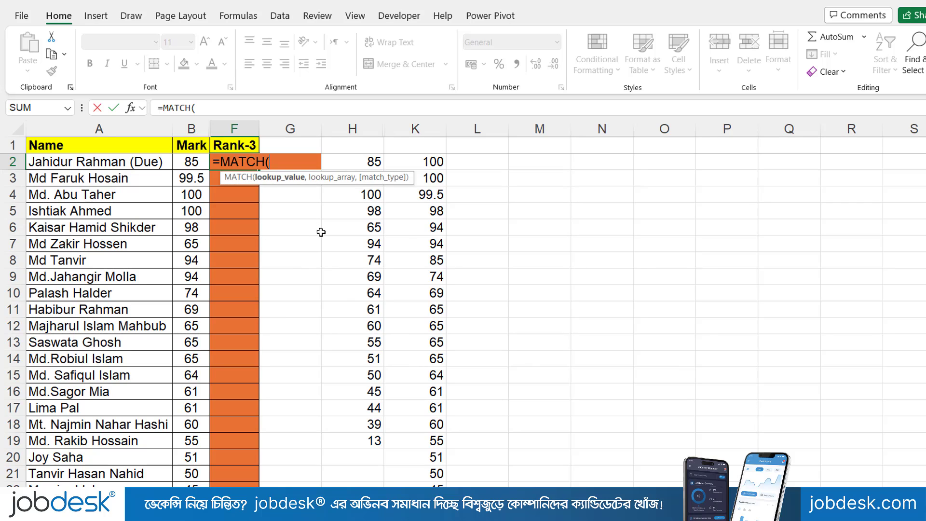
left_click(191, 162)
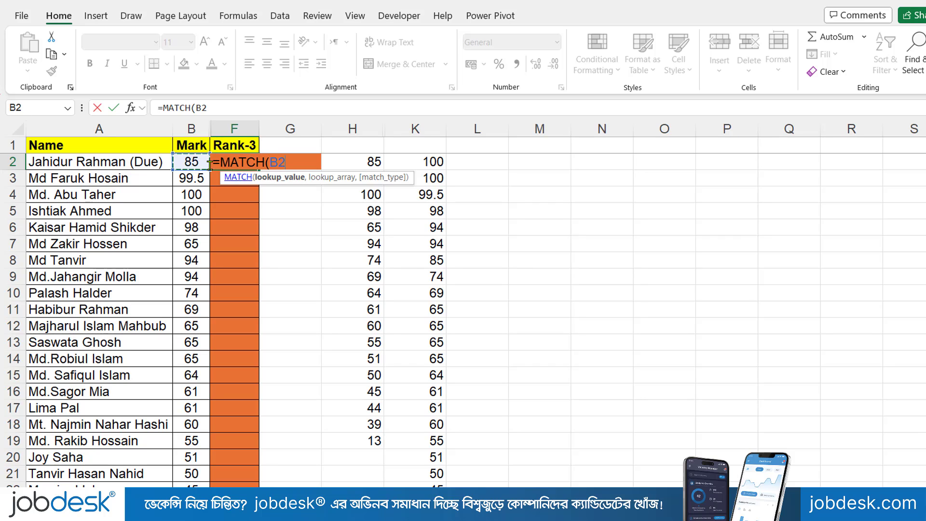
type(",")
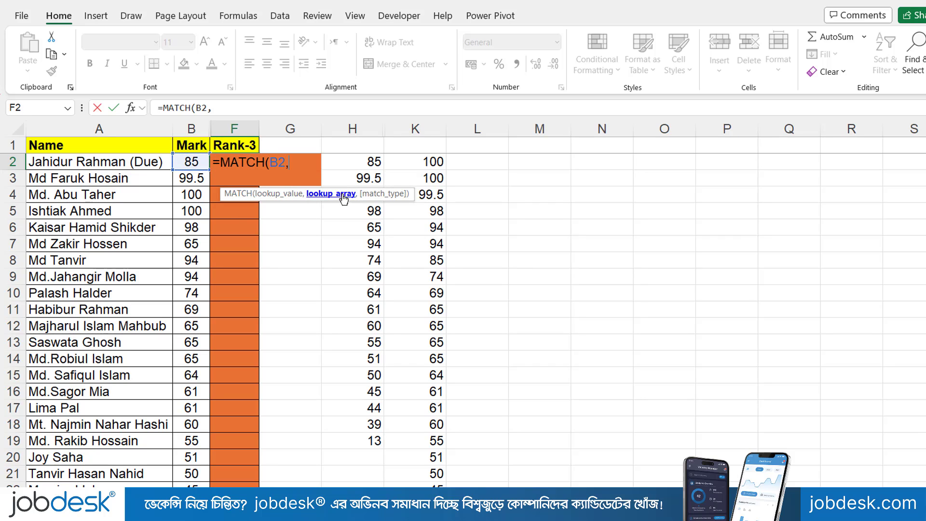
left_click_drag(400, 192, 410, 226)
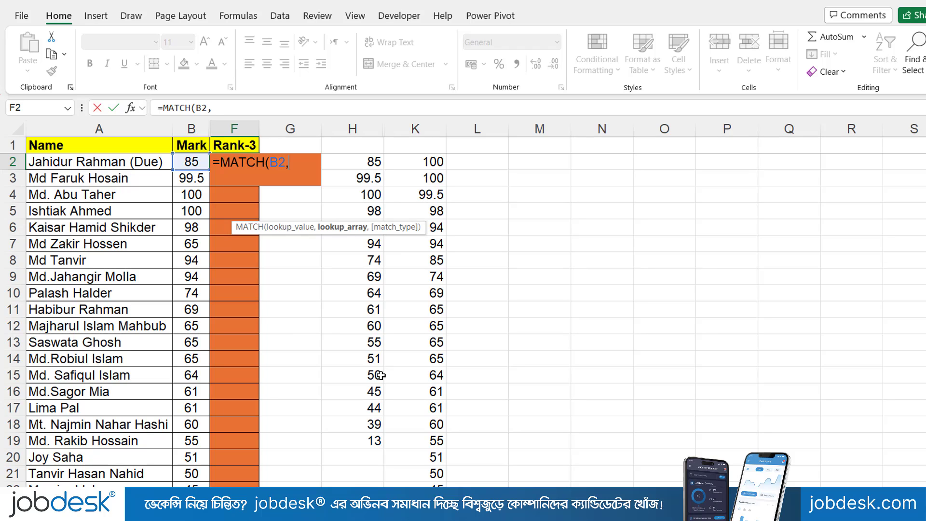
Use UNIQUE over B2:B26 as the lookup array of the MATCH formula in F2
type("un")
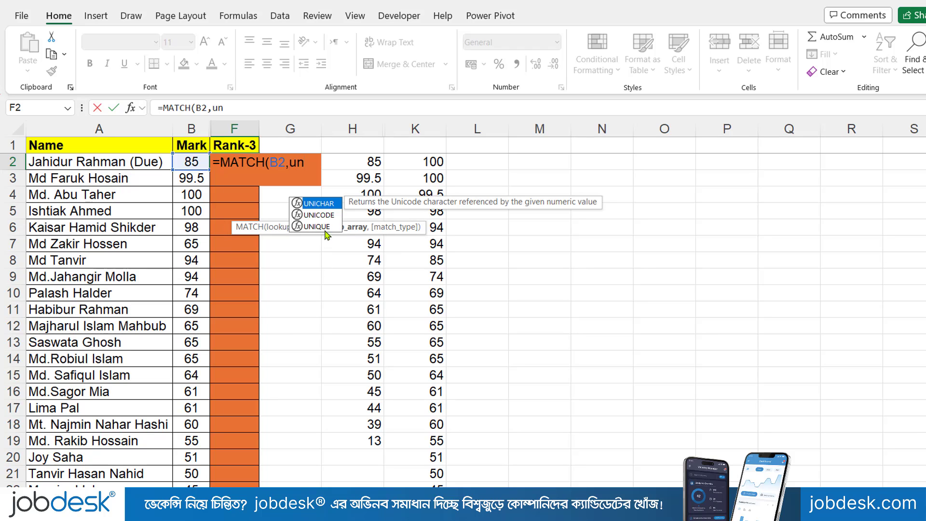
double_click(318, 227)
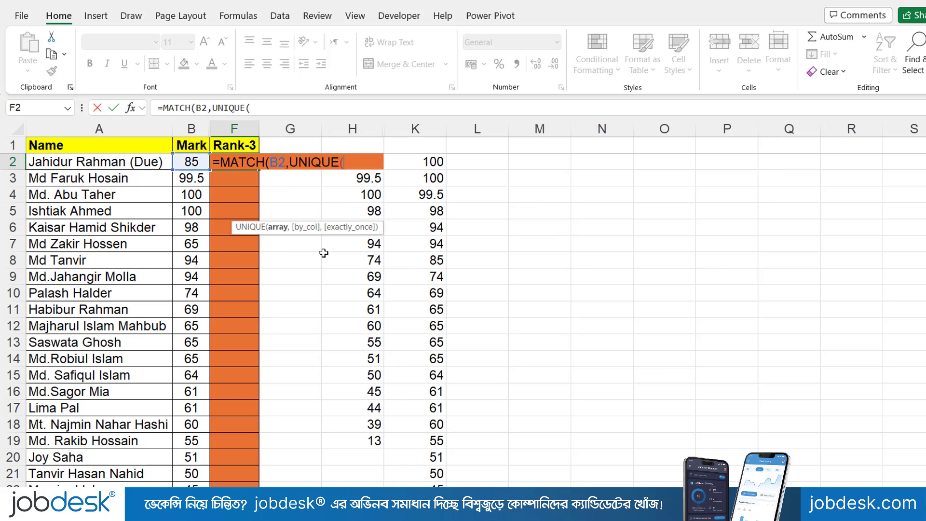
left_click(193, 161)
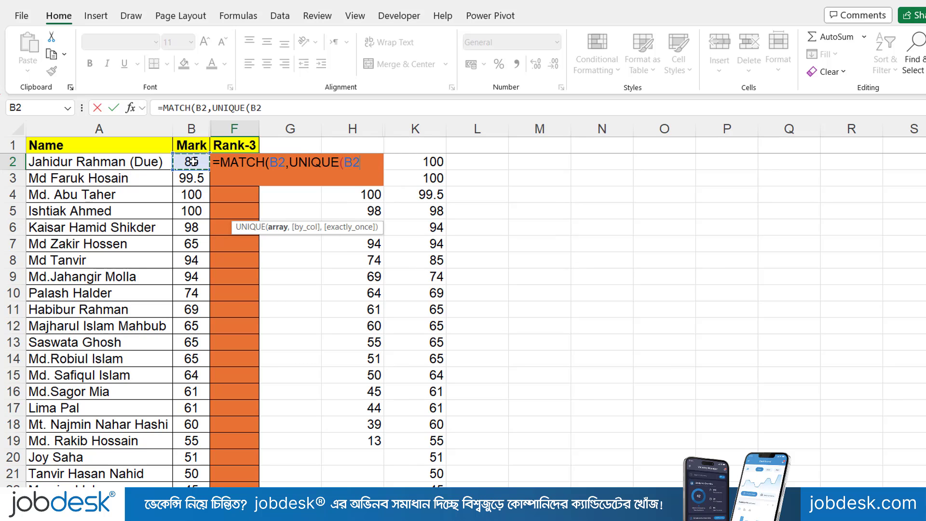
key("ctrl+shift+Down")
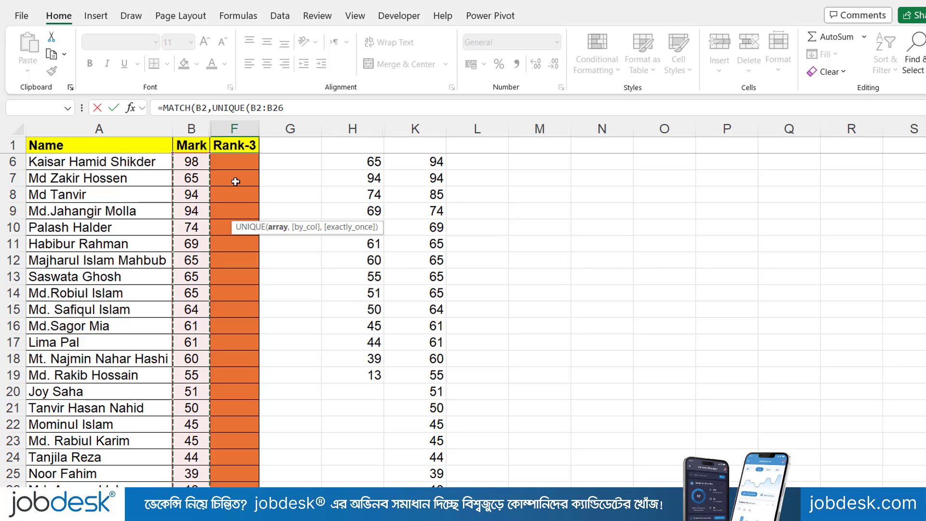
scroll(904, 298, "up", 2)
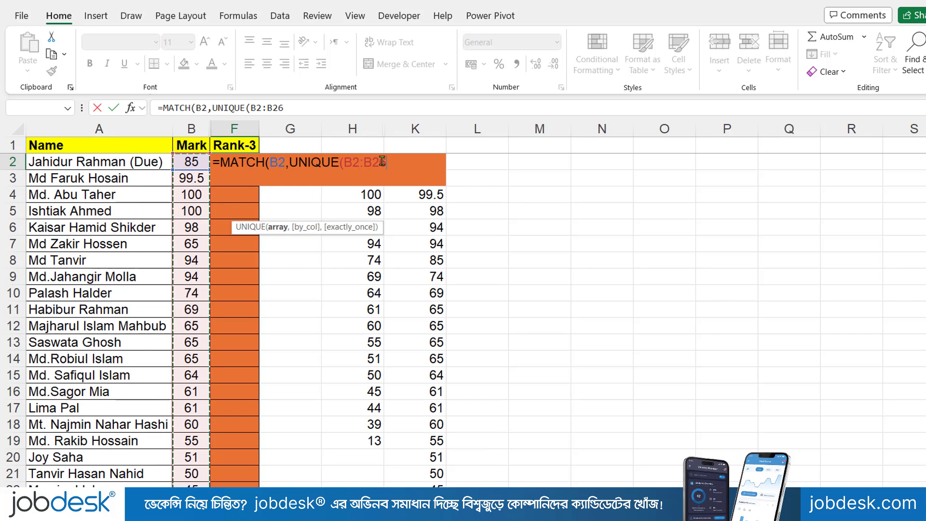
Make the UNIQUE range absolute as $B$2:$B$26 and close UNIQUE without its optional arguments
key("shift+Left")
key("shift+Left")
key("shift+Left")
key("shift+Left")
key("shift+Left")
key("shift+Left")
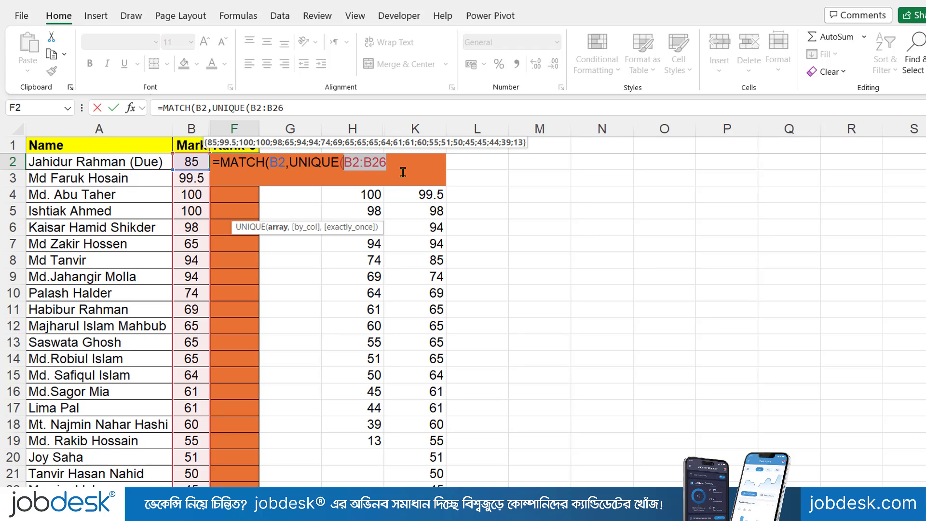
key("F4")
key("Right")
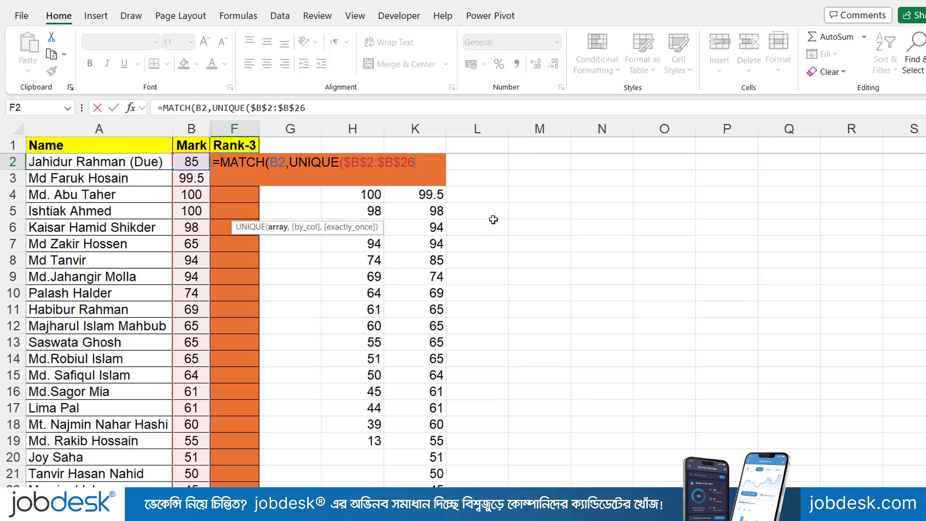
type(",")
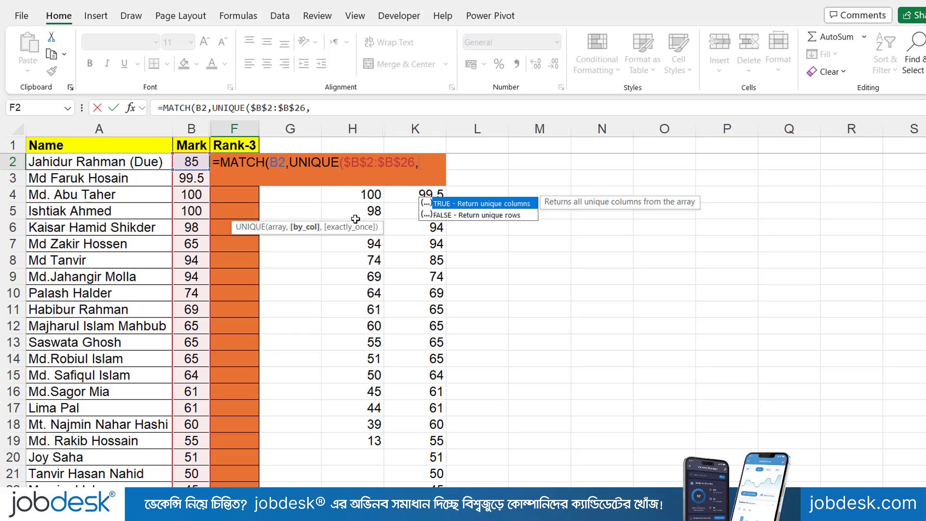
key("BackSpace")
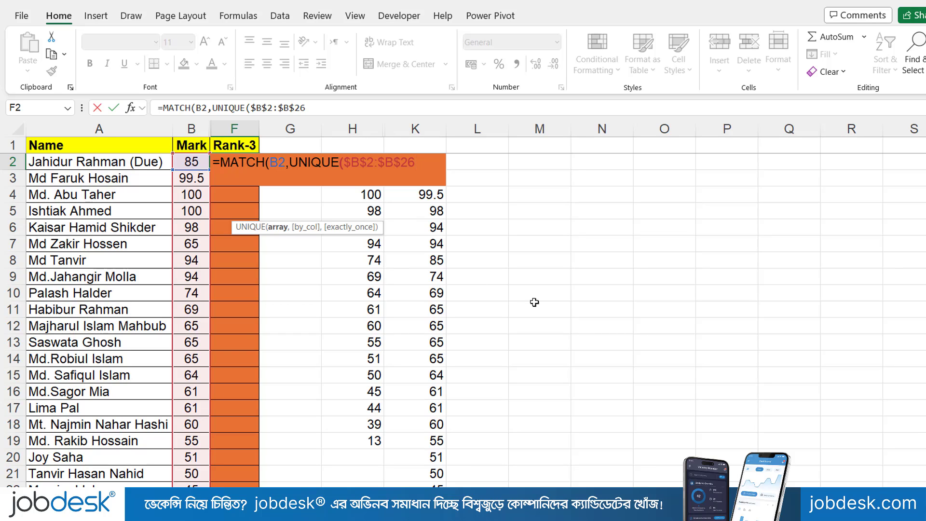
type(")")
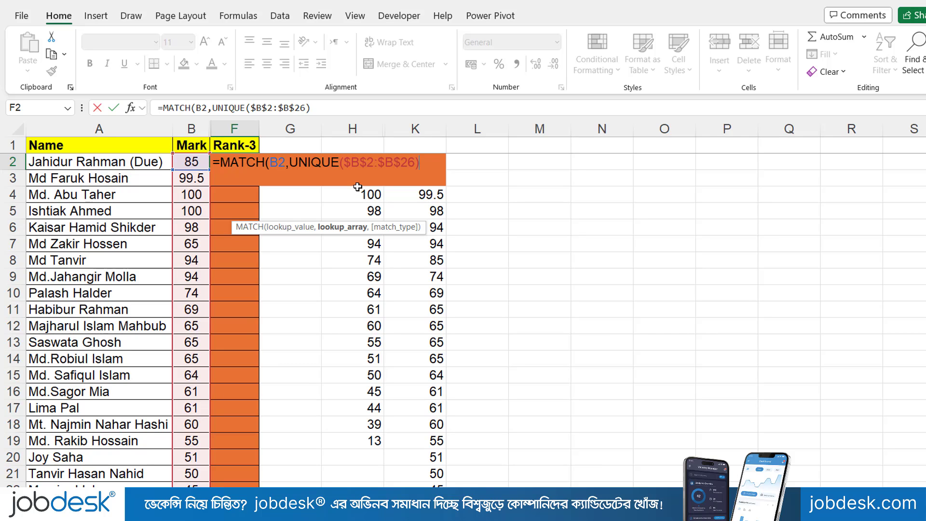
Nest a SORT function inside UNIQUE with $B$2:$B$26 as its array
left_click(343, 162)
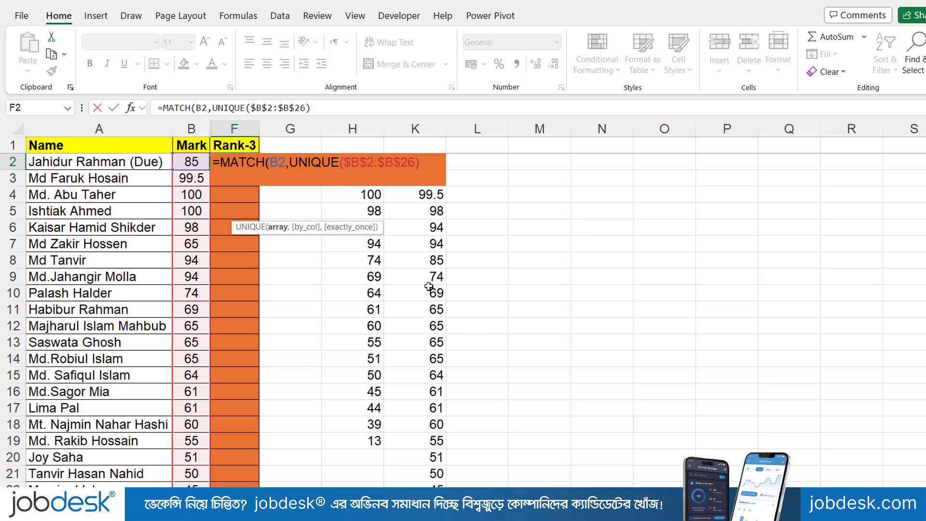
type("sort")
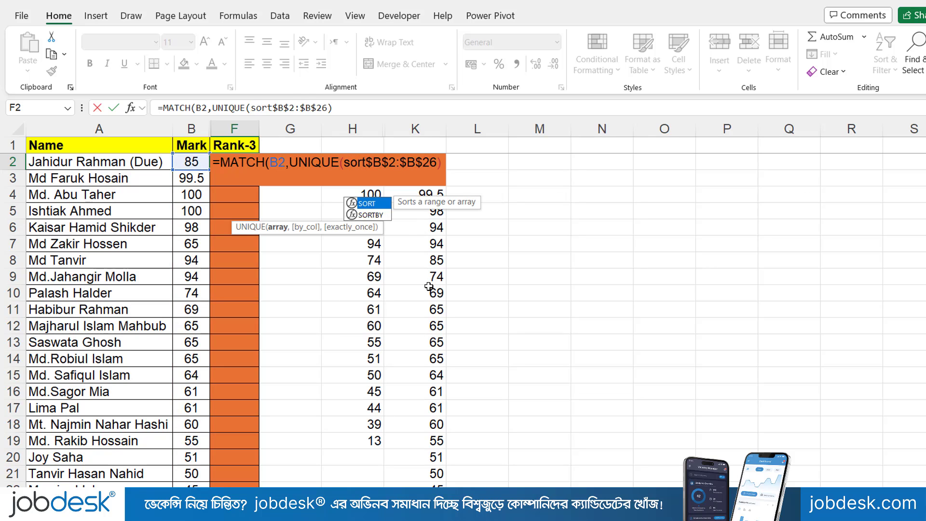
key("Tab")
left_click(270, 228)
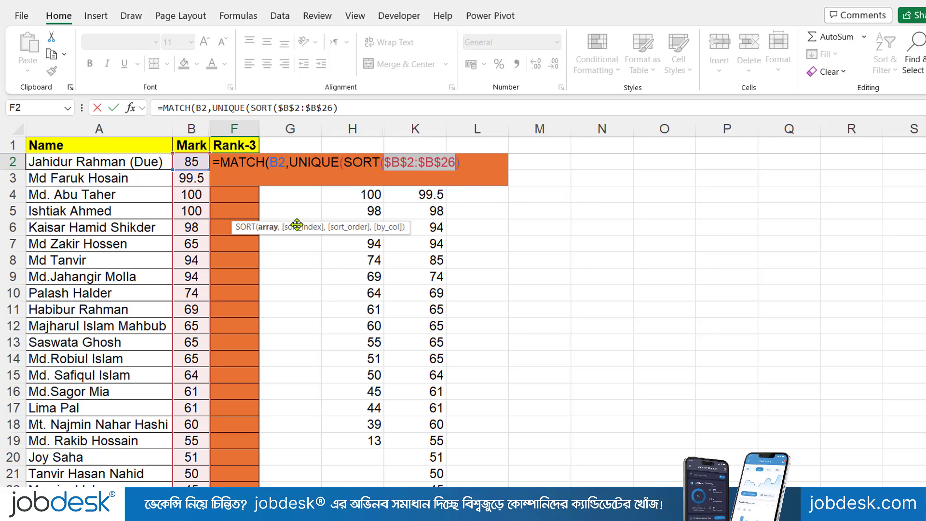
left_click(455, 161)
left_click_drag(314, 229, 339, 204)
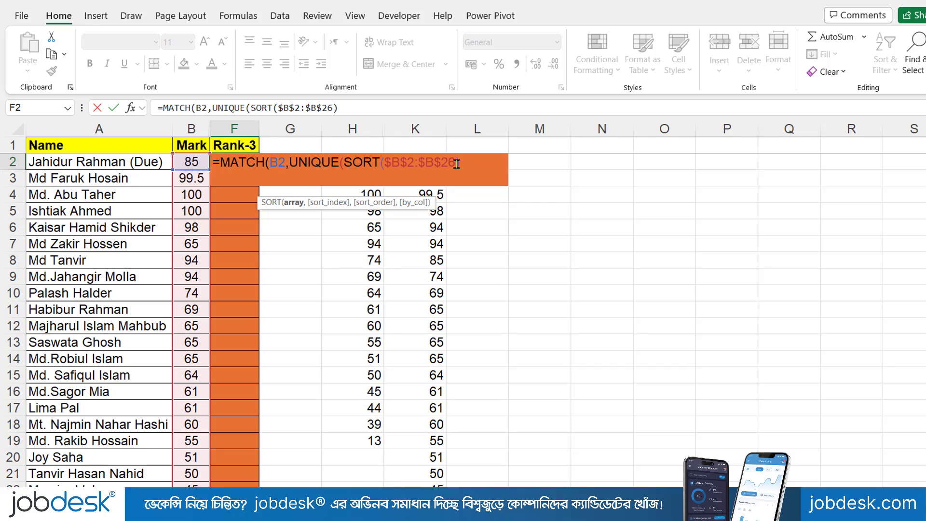
Leave SORT's sort index empty, set descending order (-1) and sort by row (FALSE), and close the function
type(",")
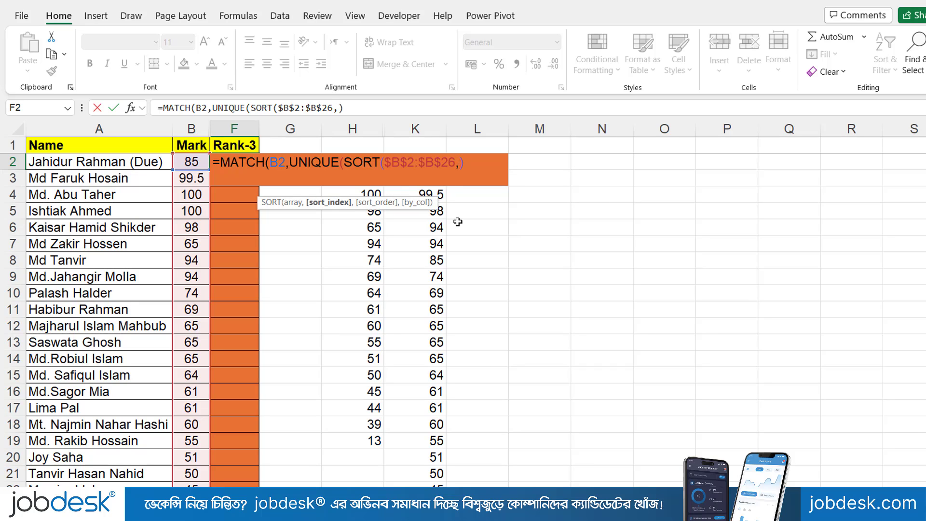
type(",")
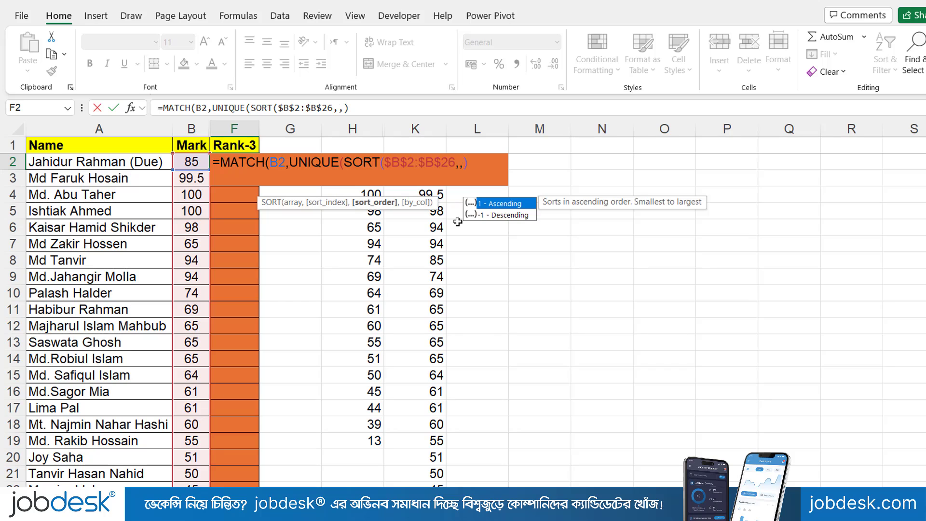
double_click(489, 220)
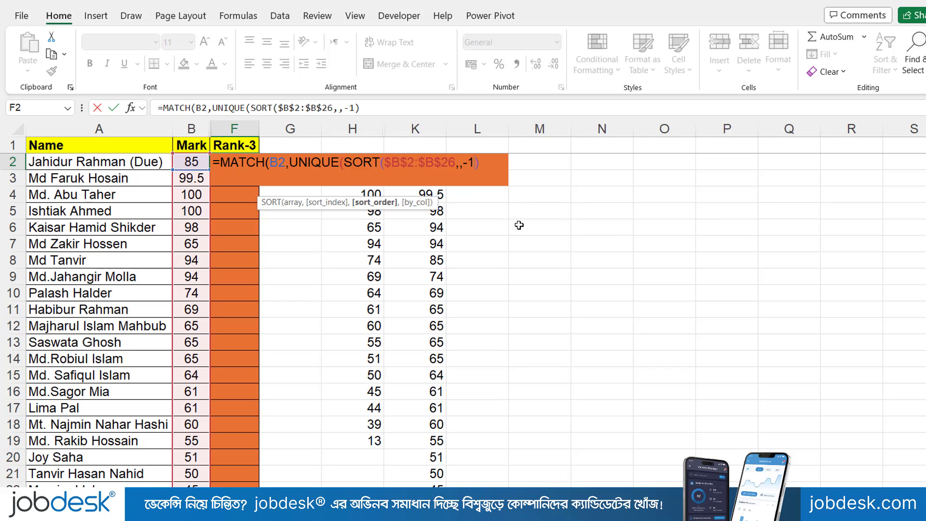
type(",")
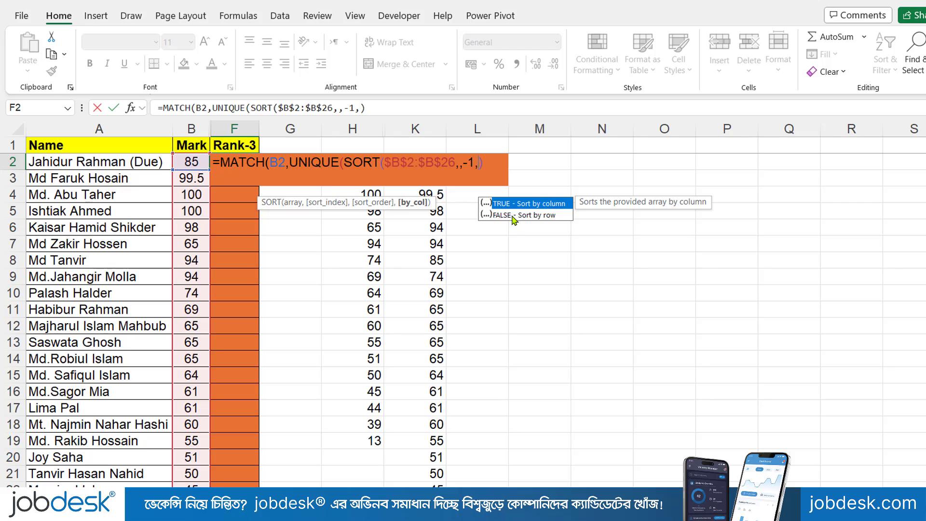
double_click(513, 215)
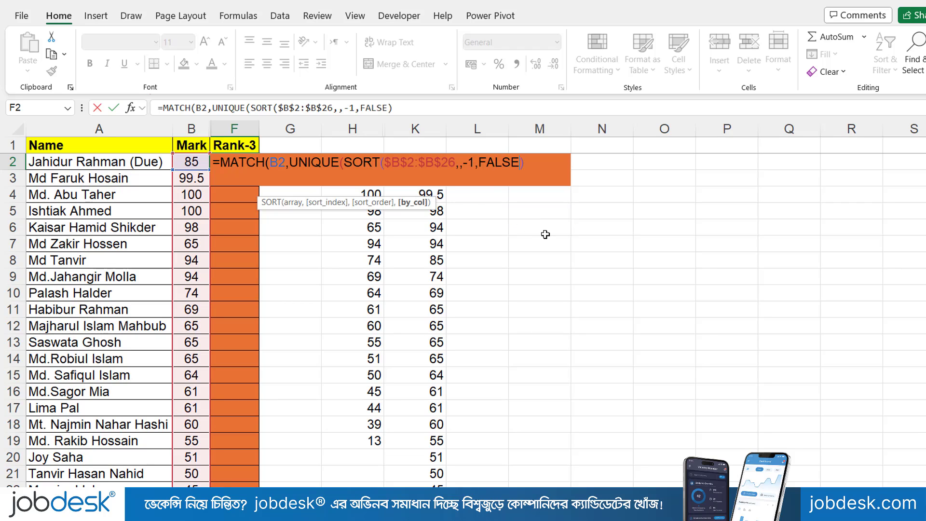
type(")")
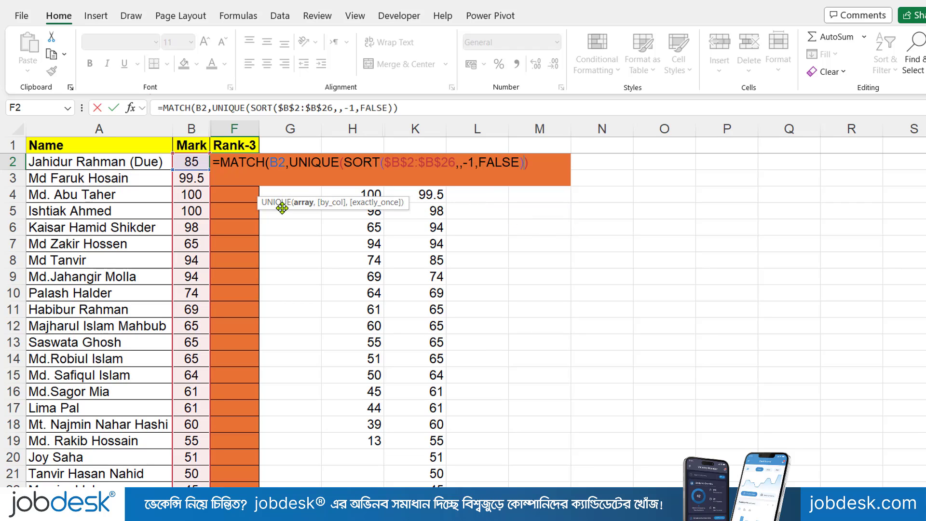
Set the MATCH type to 0 for an exact match and enter =MATCH(B2,UNIQUE(SORT($B$2:$B$26,,-1,FALSE)),0) in F2
left_click(362, 159)
left_click(540, 161)
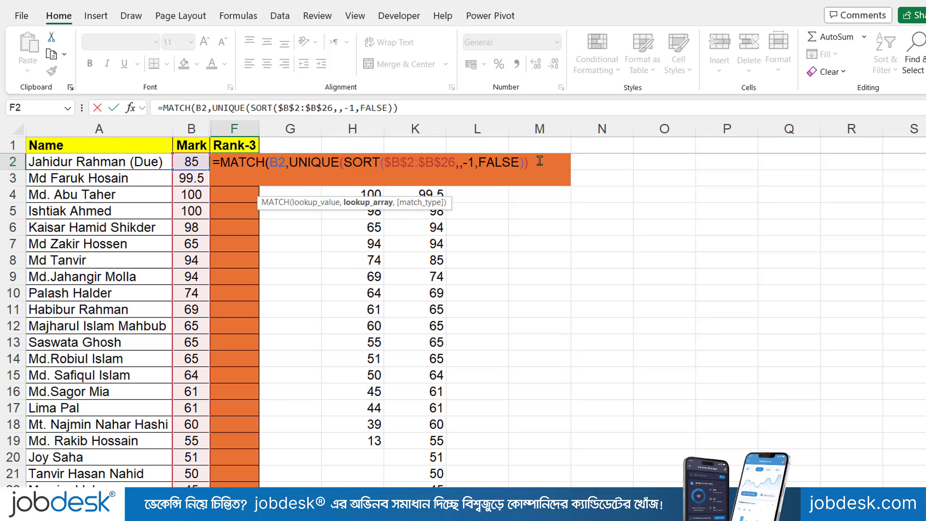
type(",")
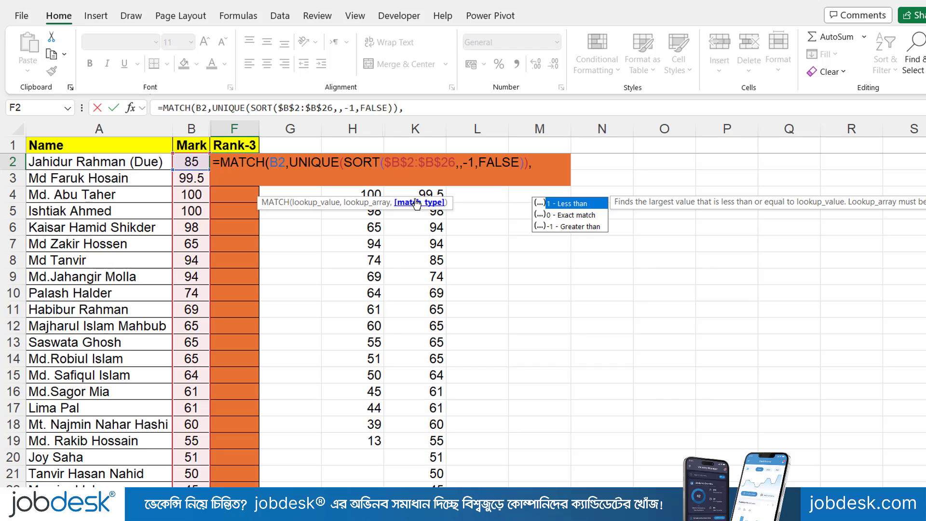
double_click(560, 215)
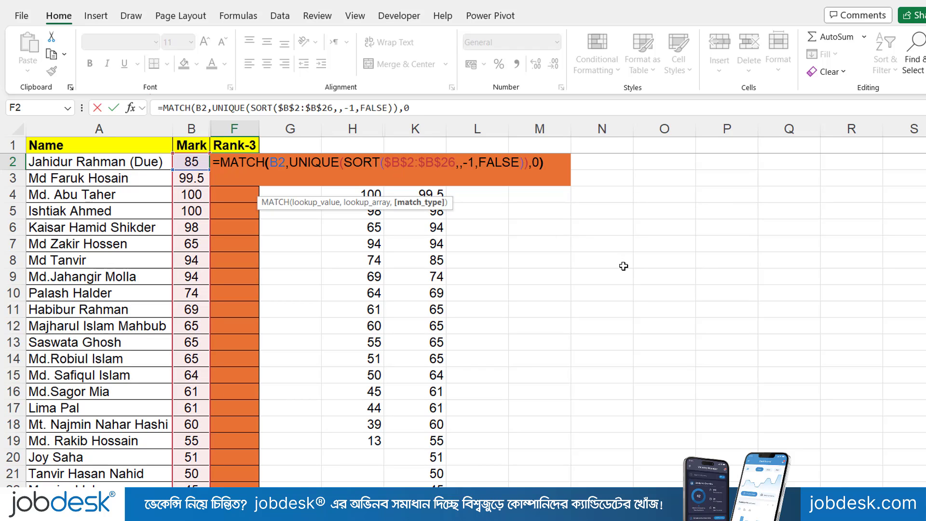
key("Return")
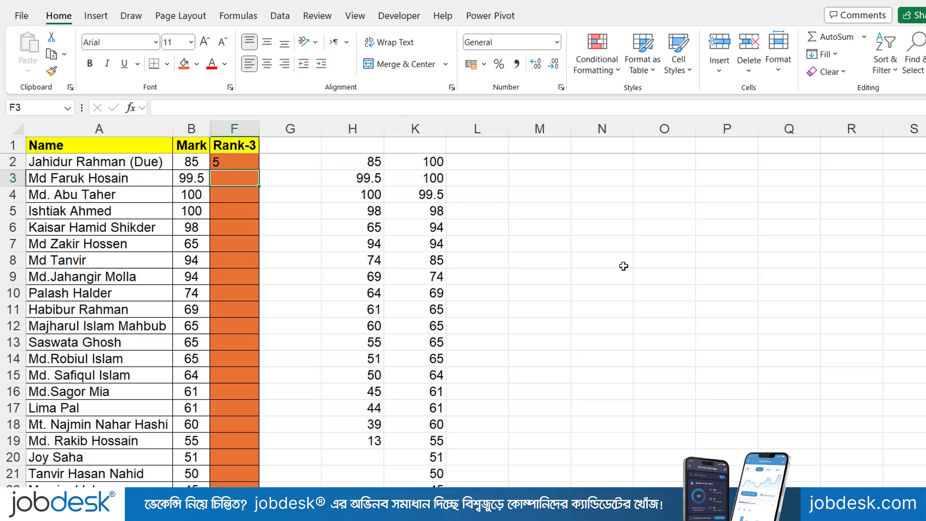
Fill the F2 formula down the Rank-3 column and compare the ranks with the marks in column B
left_click(225, 163)
double_click(259, 169)
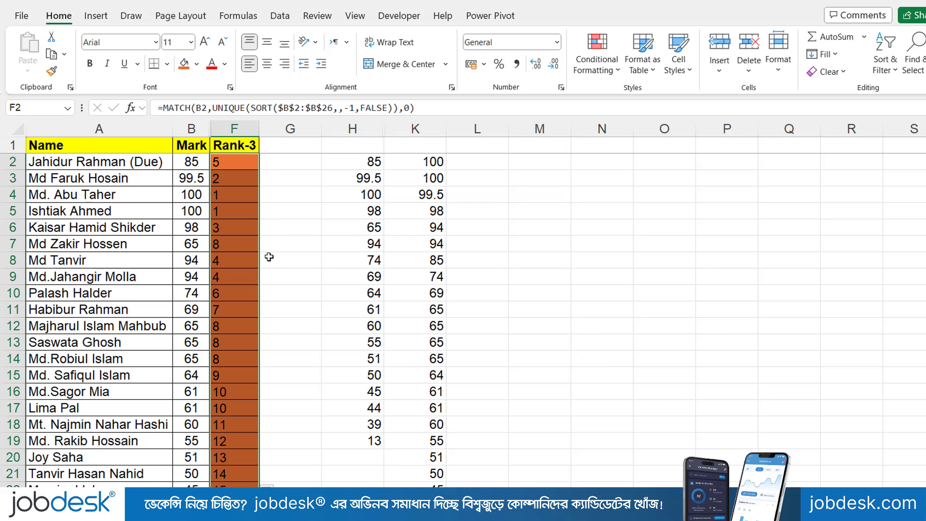
left_click_drag(191, 162, 198, 309)
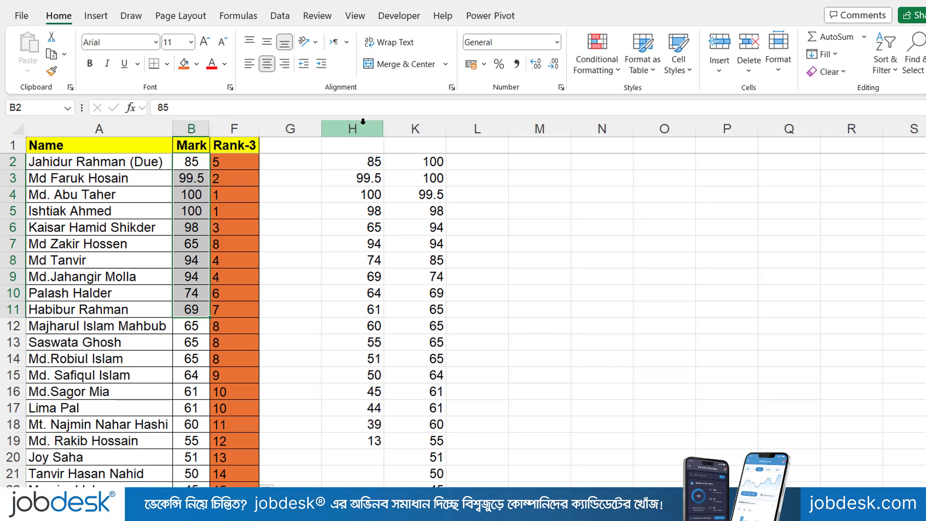
Hide the helper columns H to K and check the Rank-3 results against the marks
left_click_drag(361, 128, 423, 128)
right_click(434, 129)
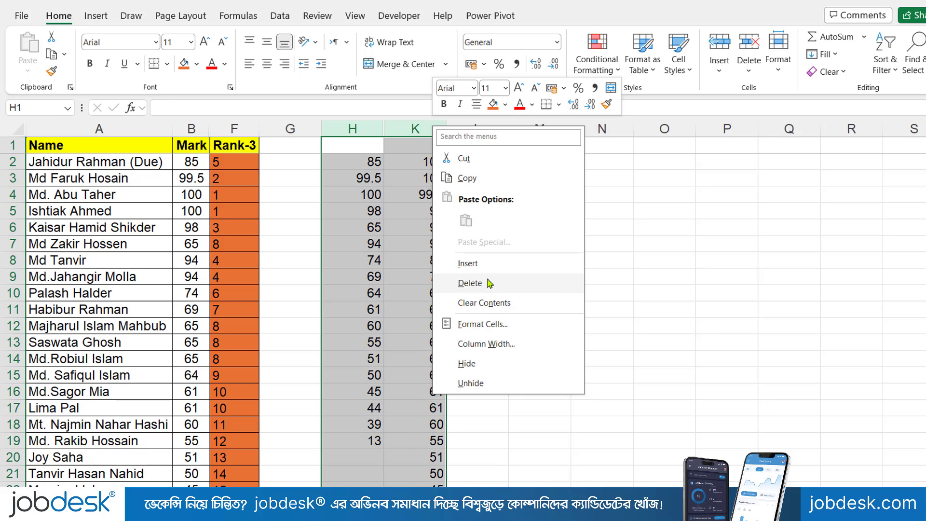
left_click(426, 326)
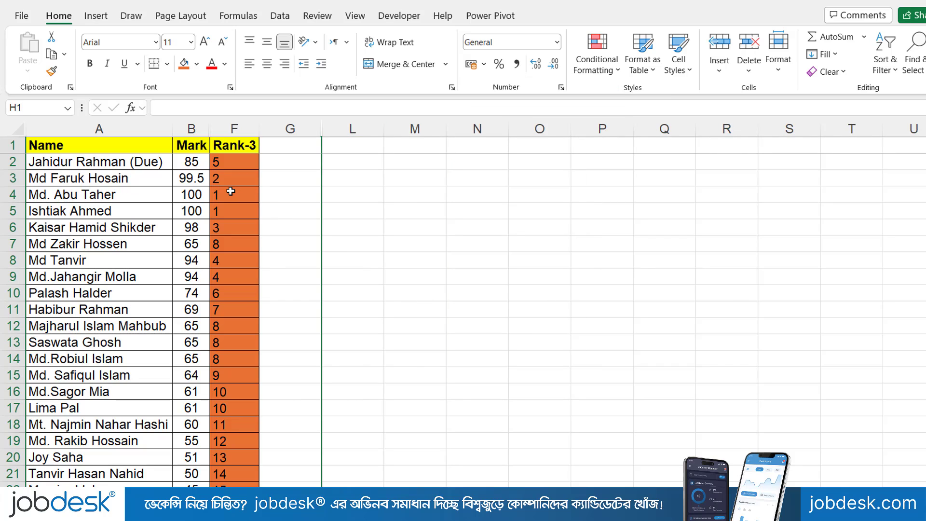
left_click(231, 192)
left_click(187, 240)
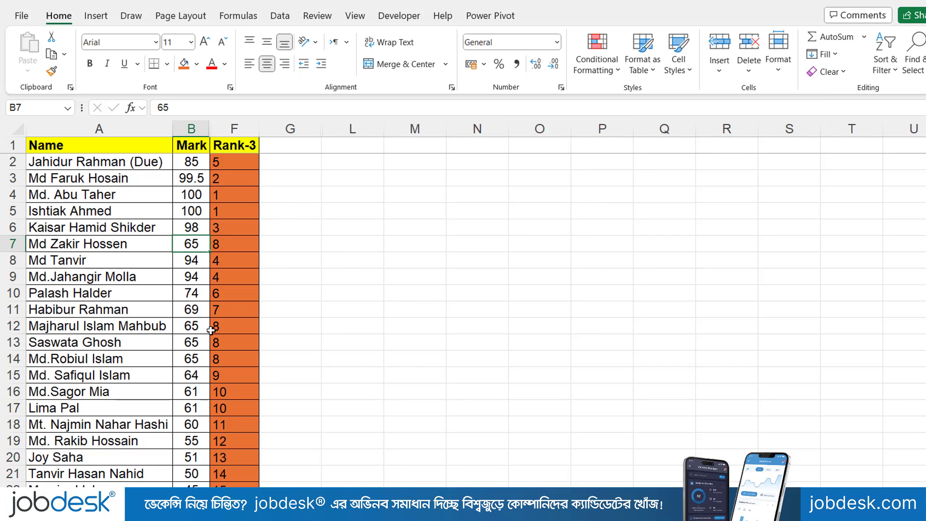
Set the mark in B2 to 100 to test how the Rank-3 column recalculates
left_click(192, 167)
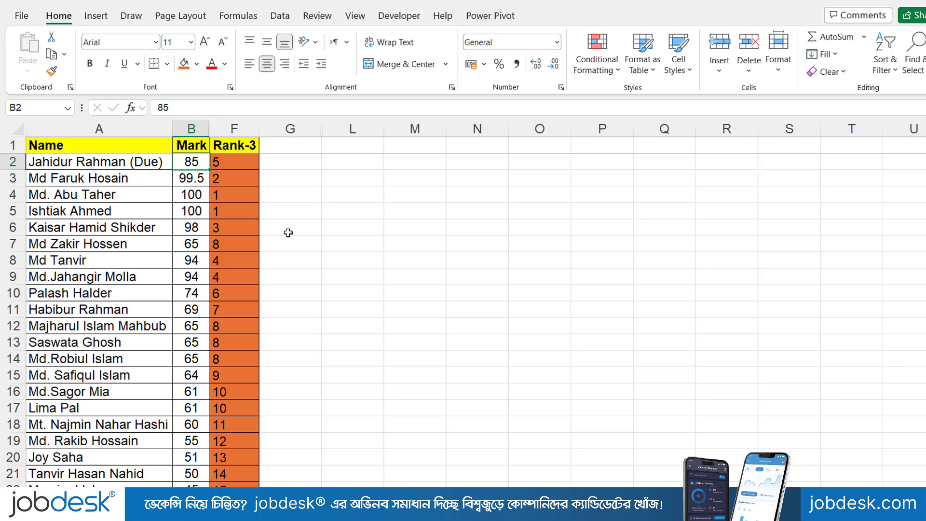
type("100")
key("Return")
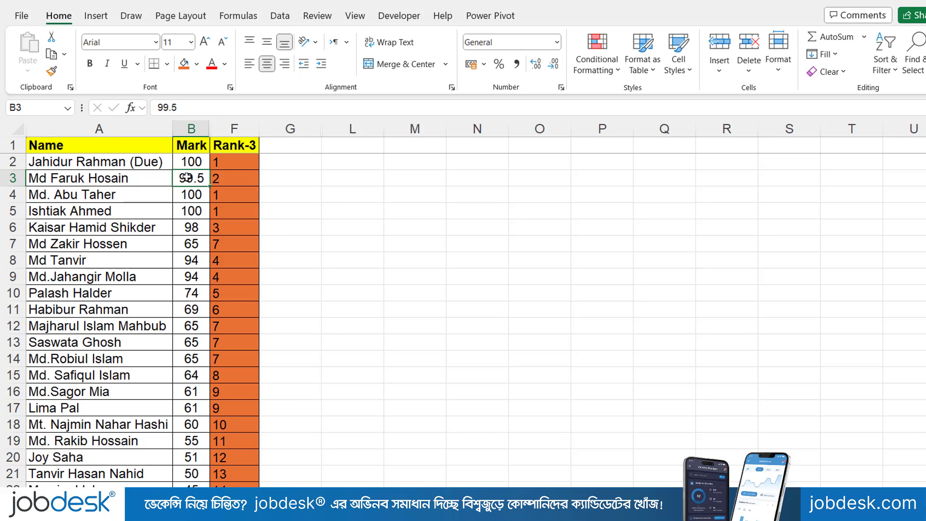
Set the mark in B2 to 15 and the mark in B13 to 100
left_click(189, 162)
type("15")
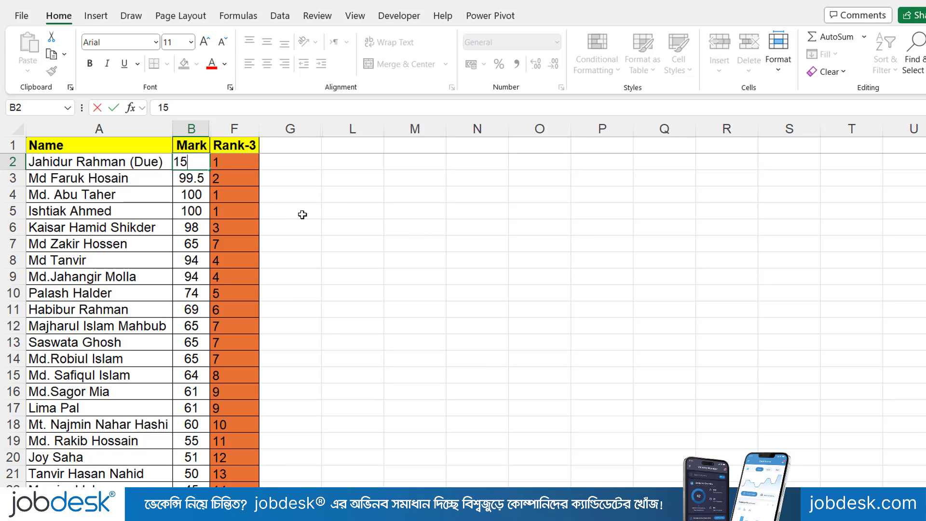
key("Return")
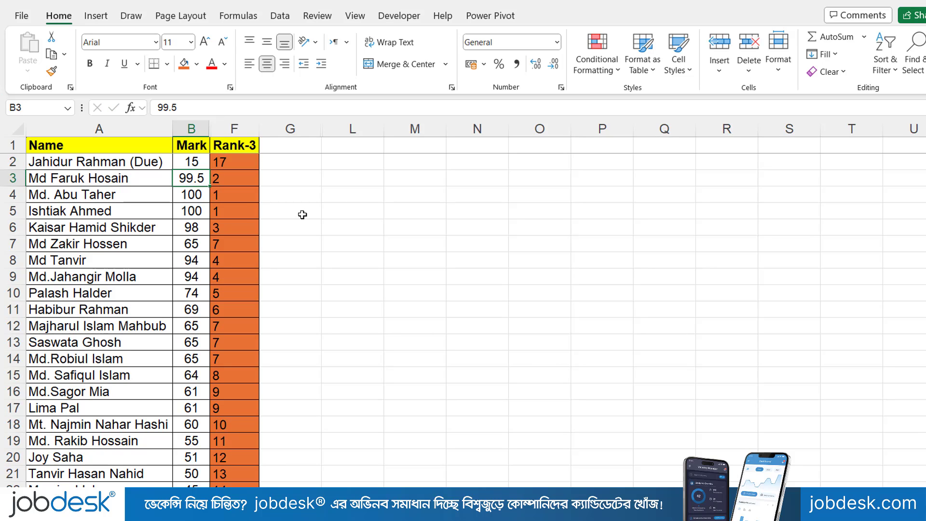
left_click(191, 346)
type("100")
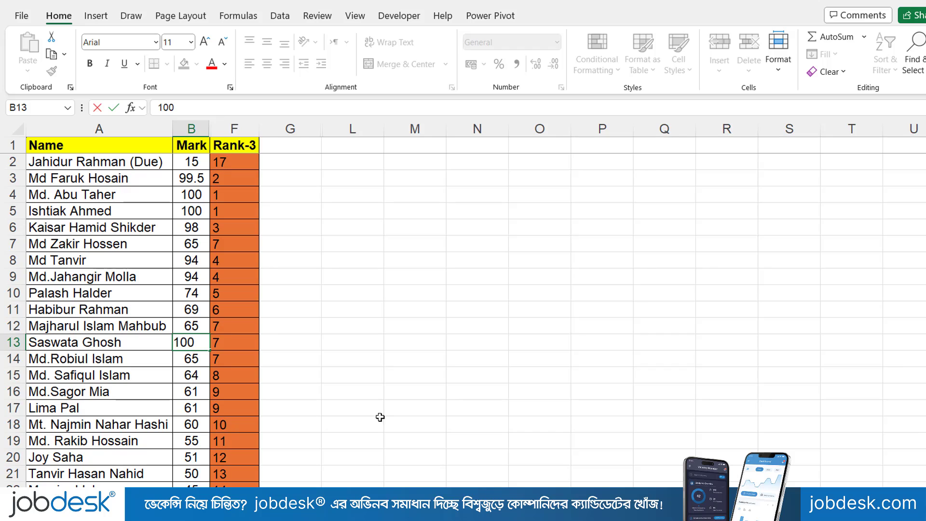
left_click(199, 404)
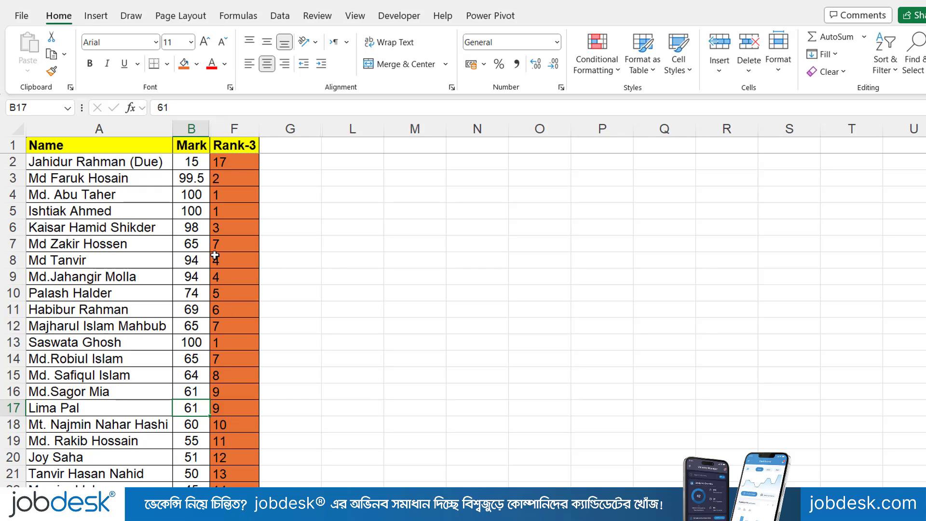
Sort the marks from B2 down in descending order, expanding the selection to include the adjacent columns
left_click(191, 129)
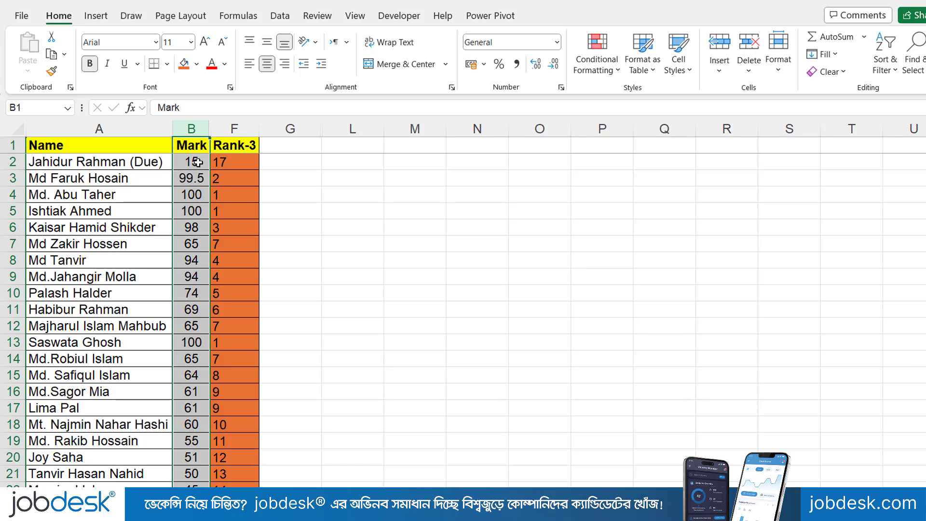
left_click(197, 162)
key("ctrl+shift+Down")
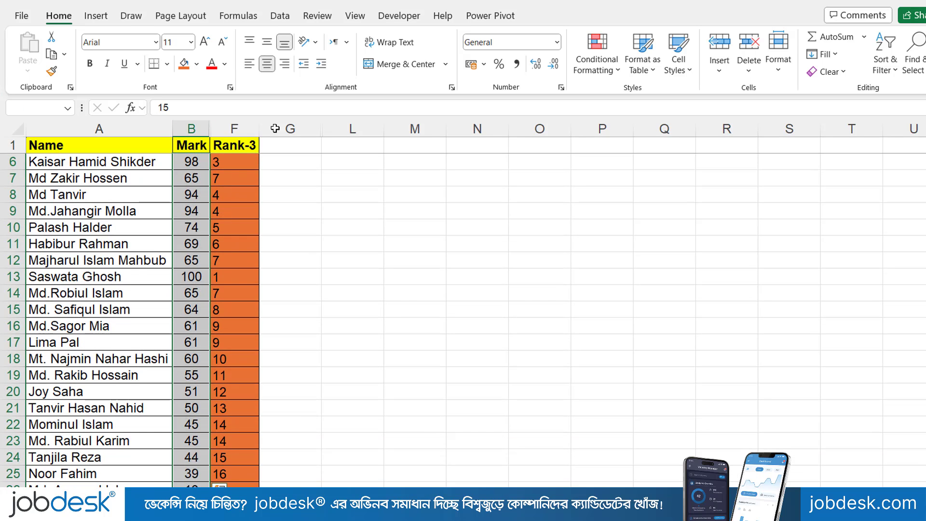
left_click(279, 16)
left_click(528, 64)
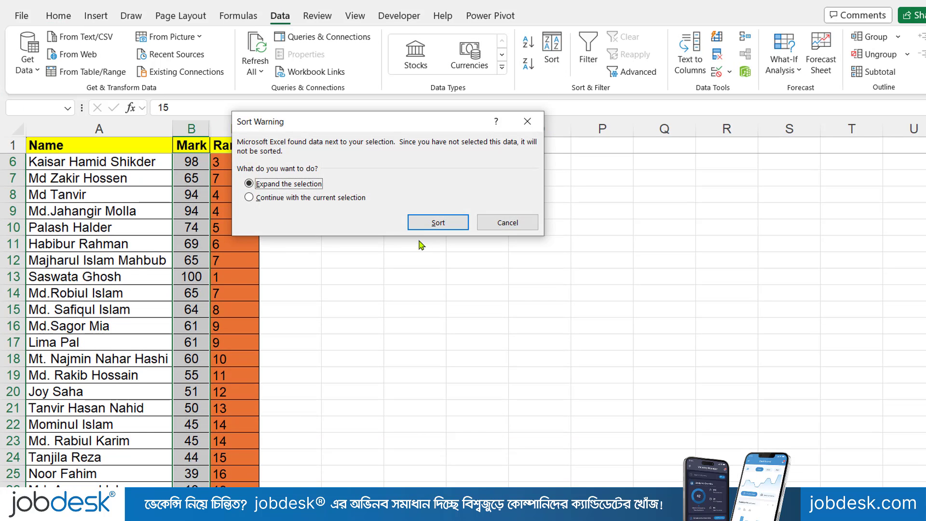
left_click(427, 226)
Check the formula in F2 and compare the Rank-3 values with the sorted marks, temporarily boxing the ranks in rows 2 to 13
left_click(227, 159)
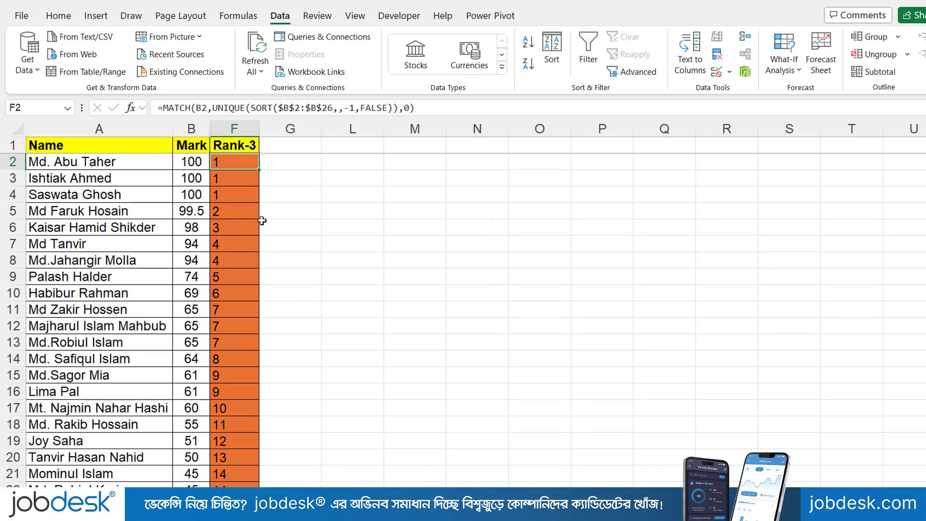
left_click(263, 227)
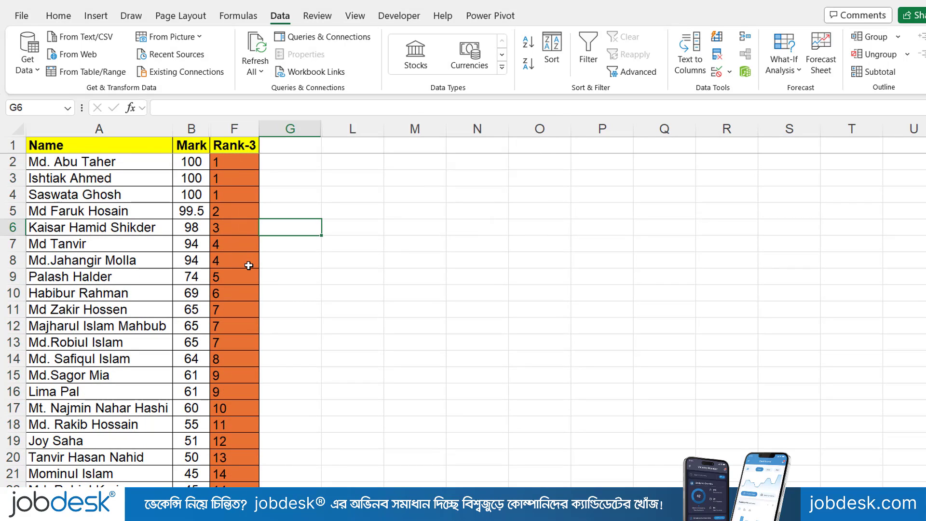
left_click(425, 239)
left_click_drag(205, 153, 229, 218)
mouse_move(205, 220)
left_mouse_down()
mouse_move(235, 236)
mouse_move(222, 328)
mouse_move(233, 351)
left_mouse_up()
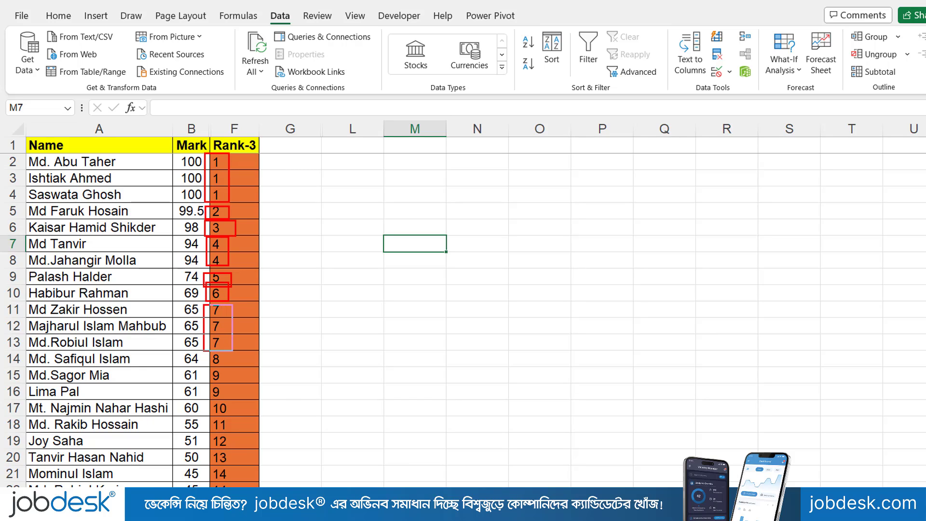
mouse_move(292, 406)
left_mouse_down()
mouse_move(234, 351)
mouse_move(293, 410)
left_mouse_up()
key("Escape")
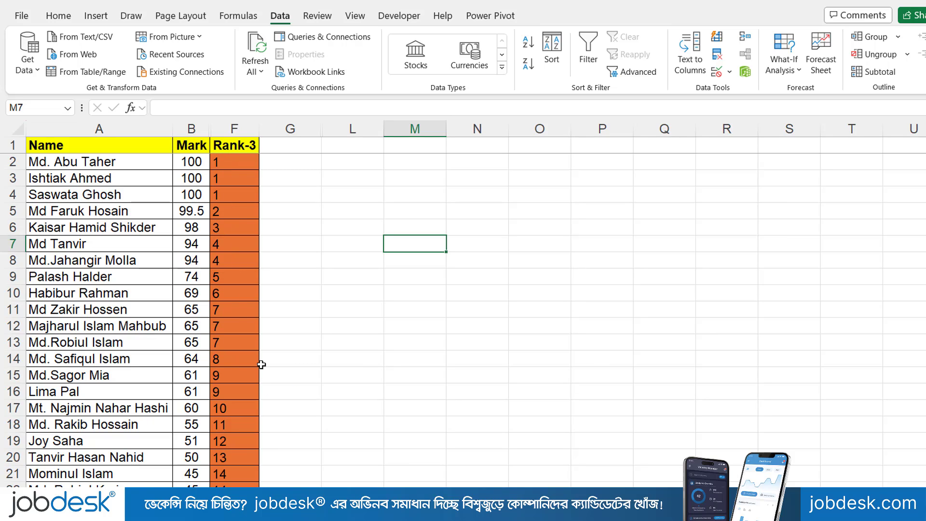